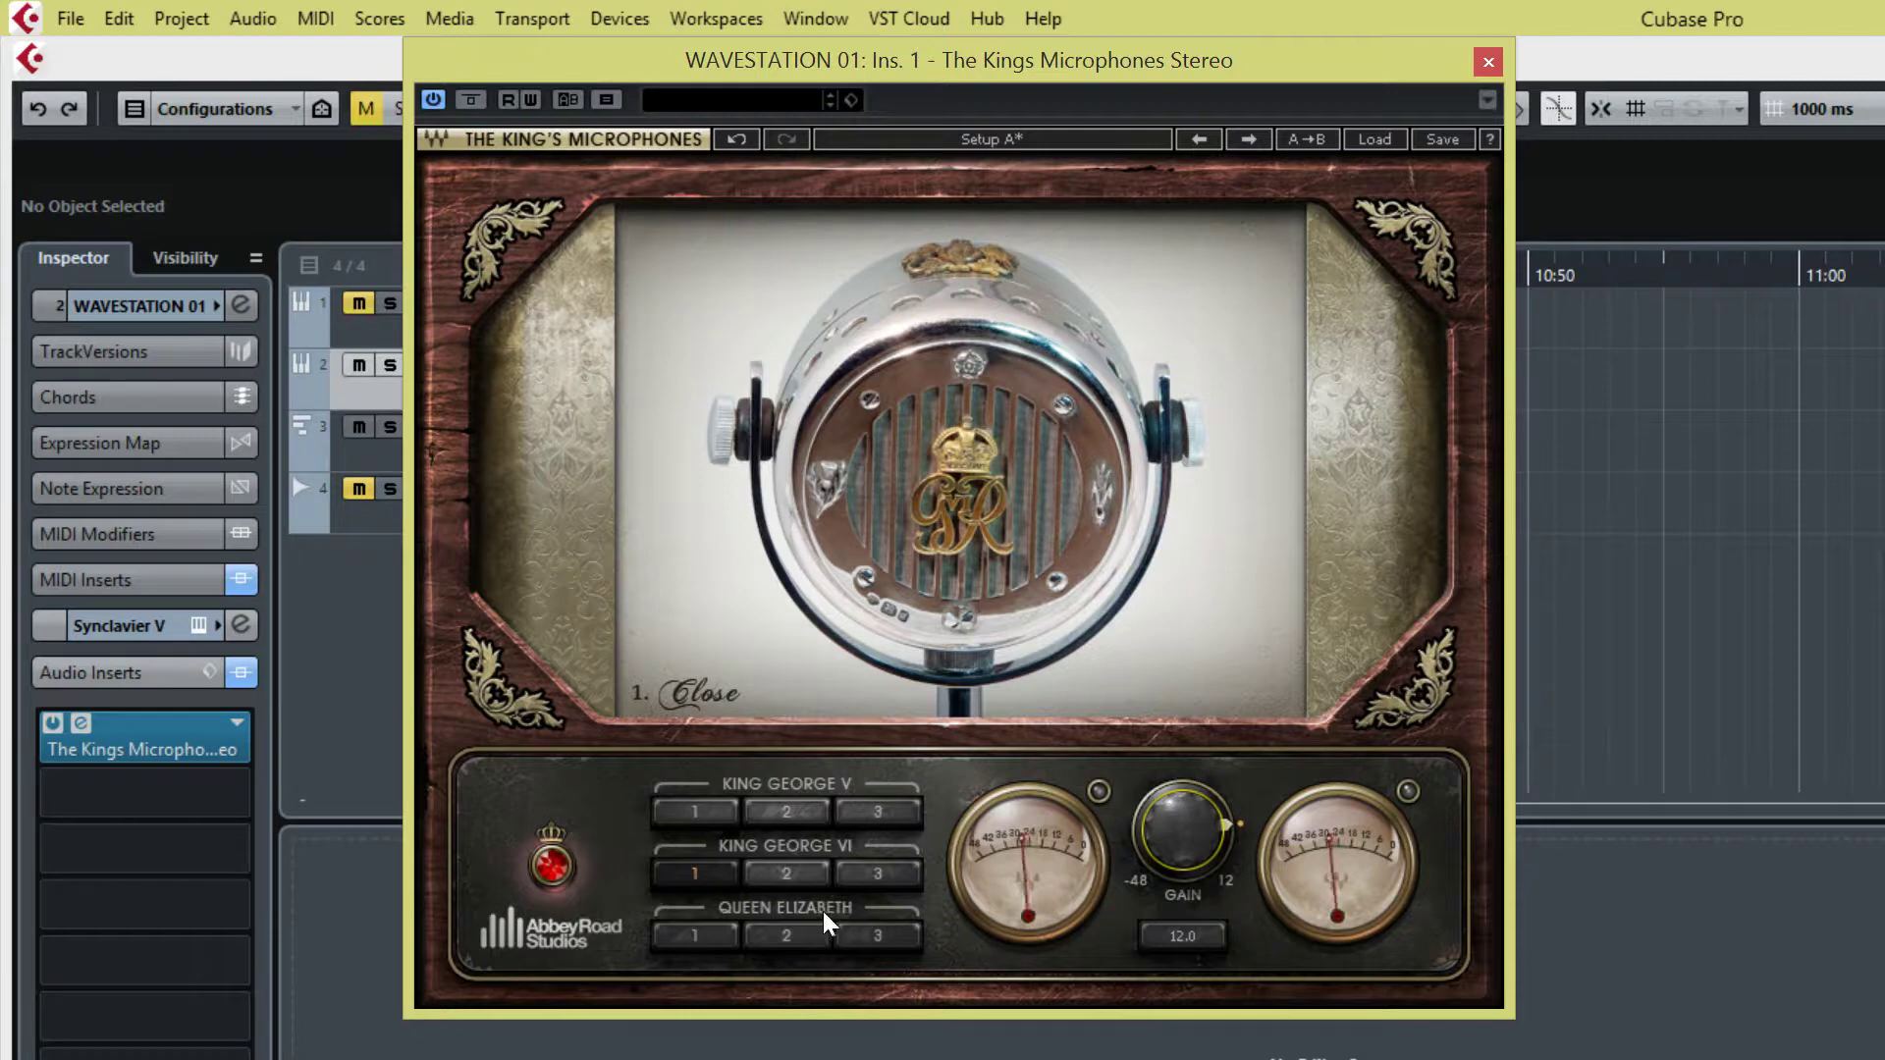
- Audition the Queen Elizabeth microphone in positions 3, 2, 1, King George VI in 1, 2, 3, and King George V in 3, 2, 1
{"action": "left_click", "coordinate": [879, 936]}
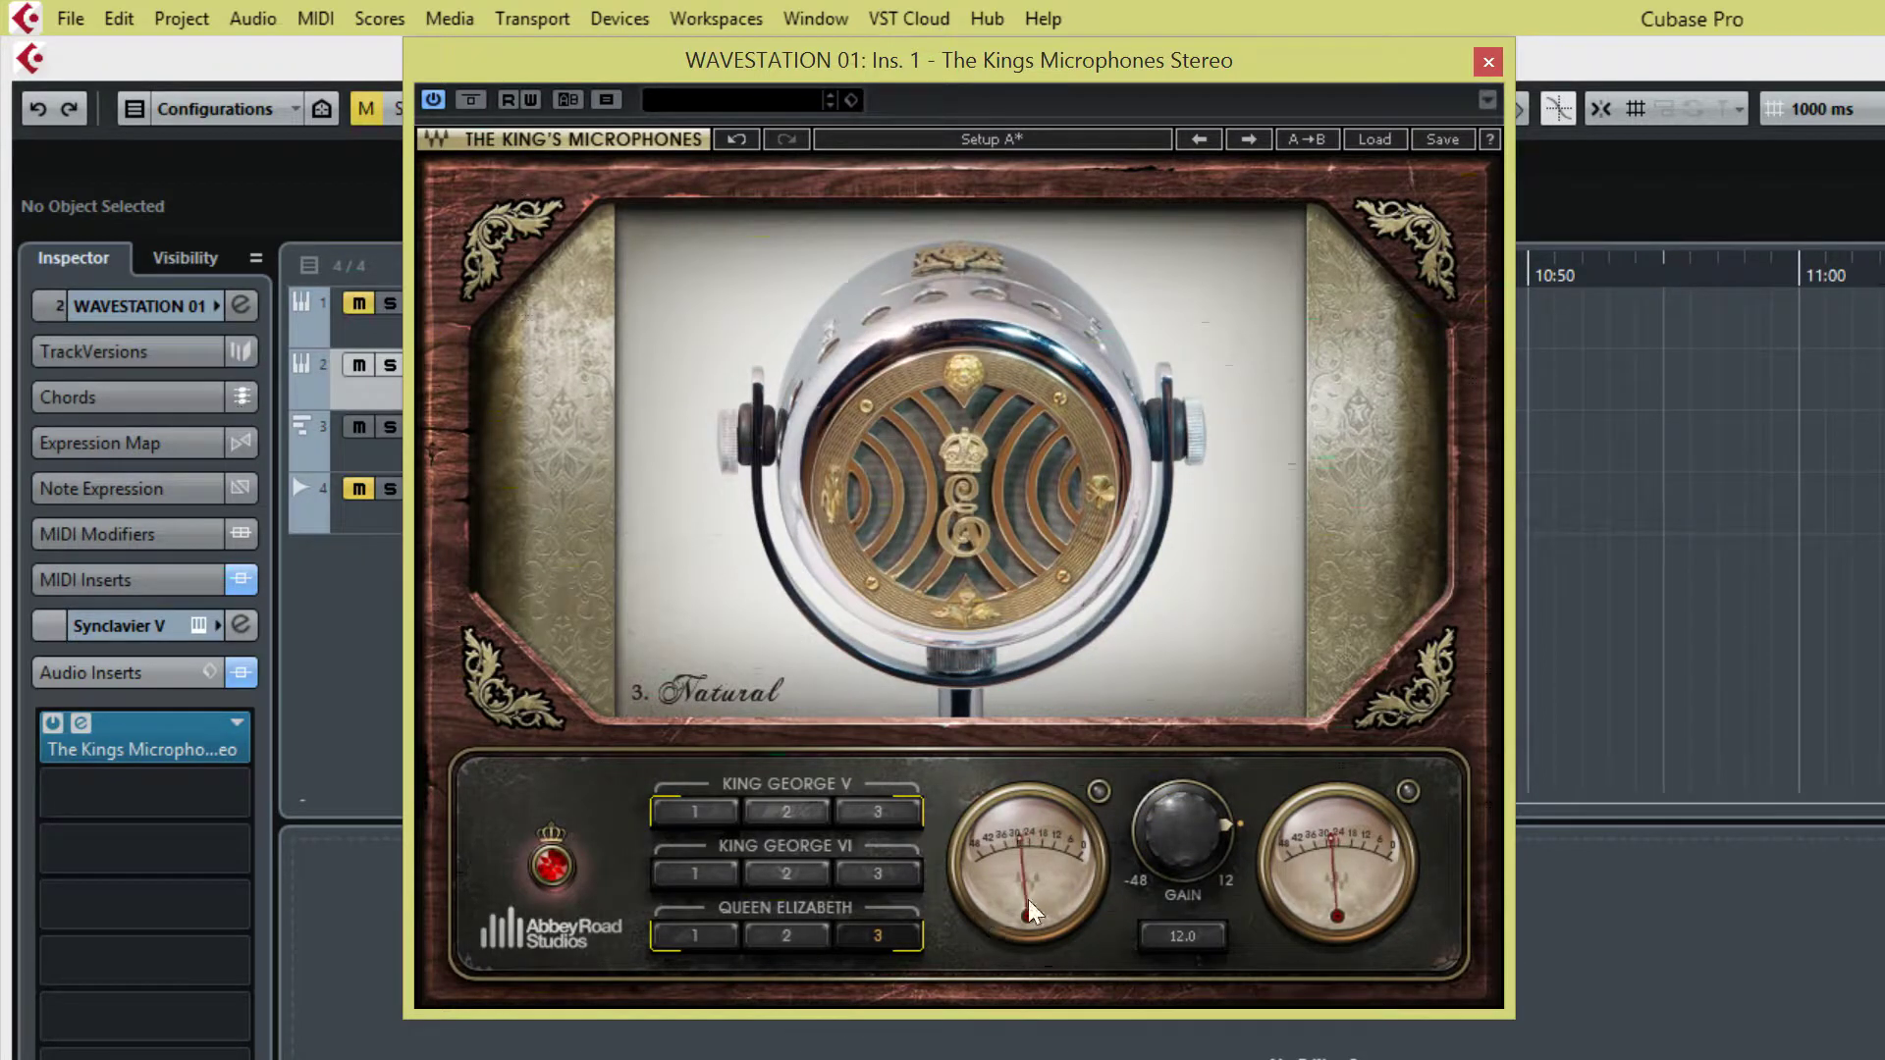
{"action": "left_click", "coordinate": [798, 933]}
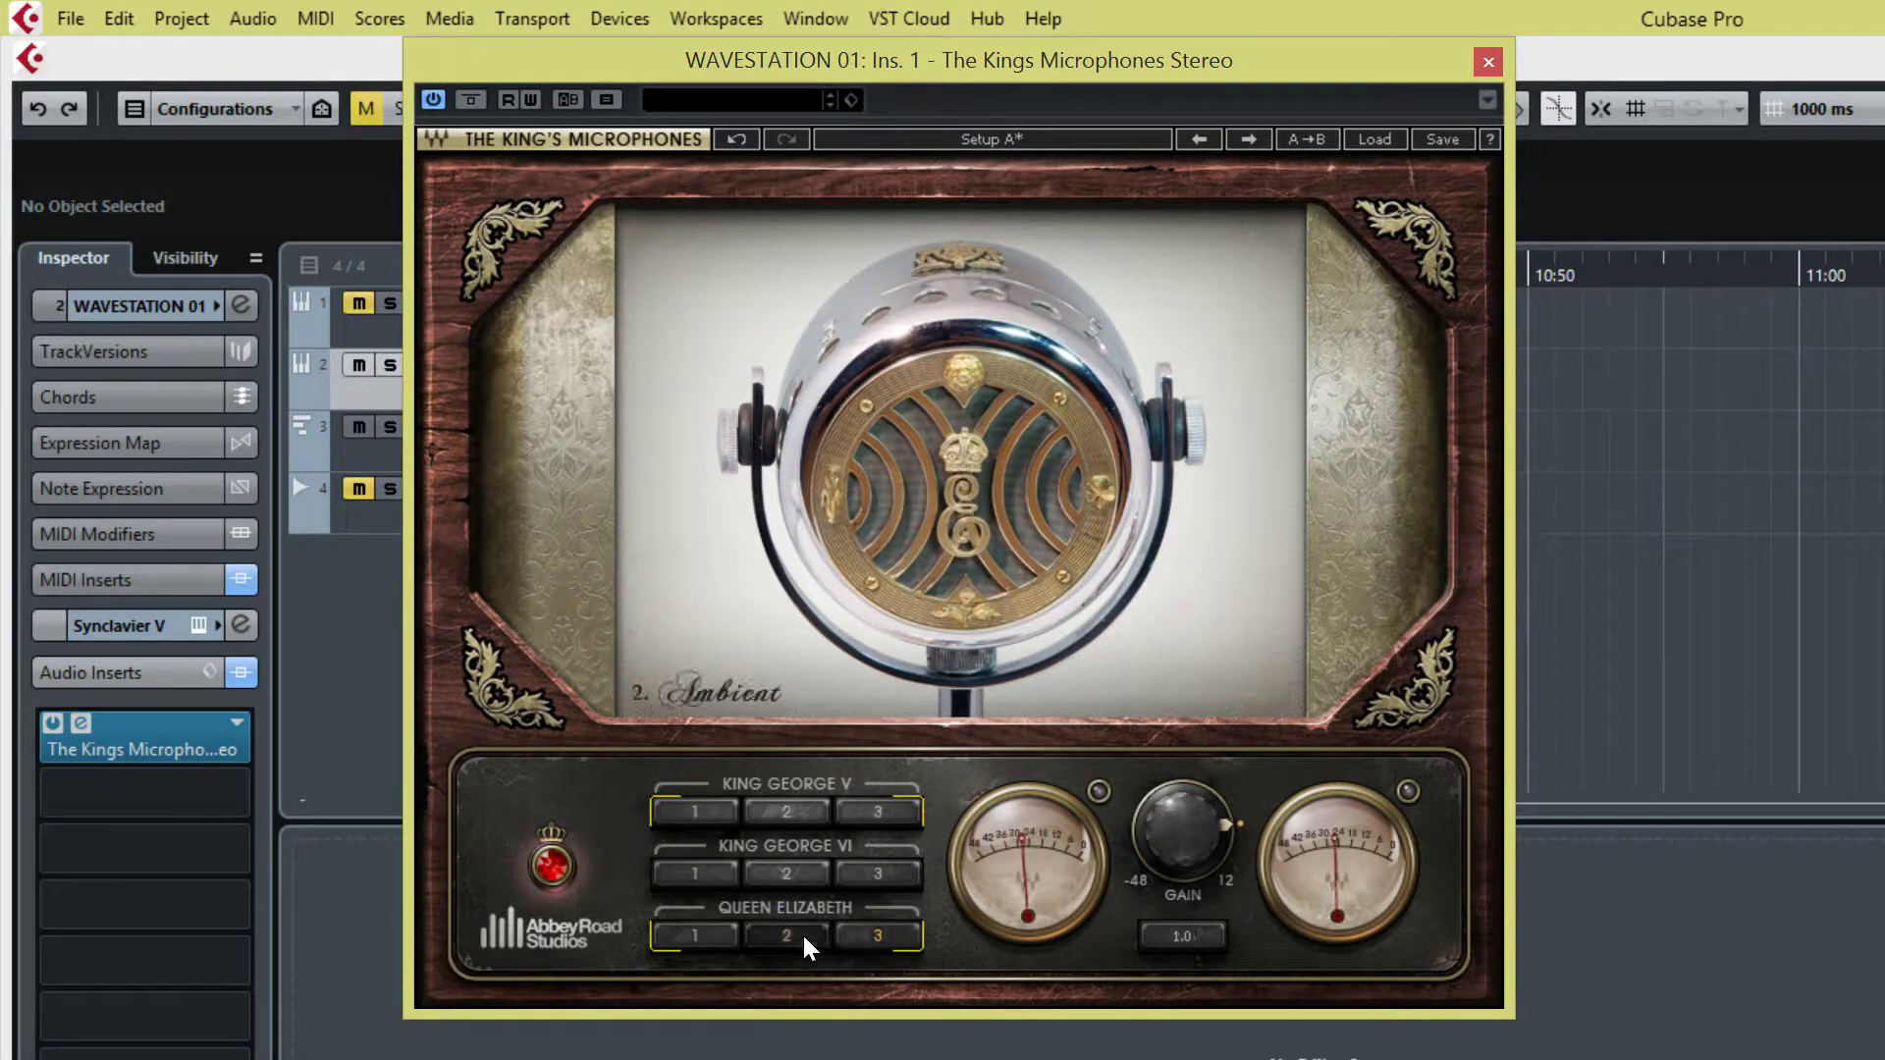
{"action": "left_click", "coordinate": [704, 934]}
{"action": "left_click", "coordinate": [705, 874]}
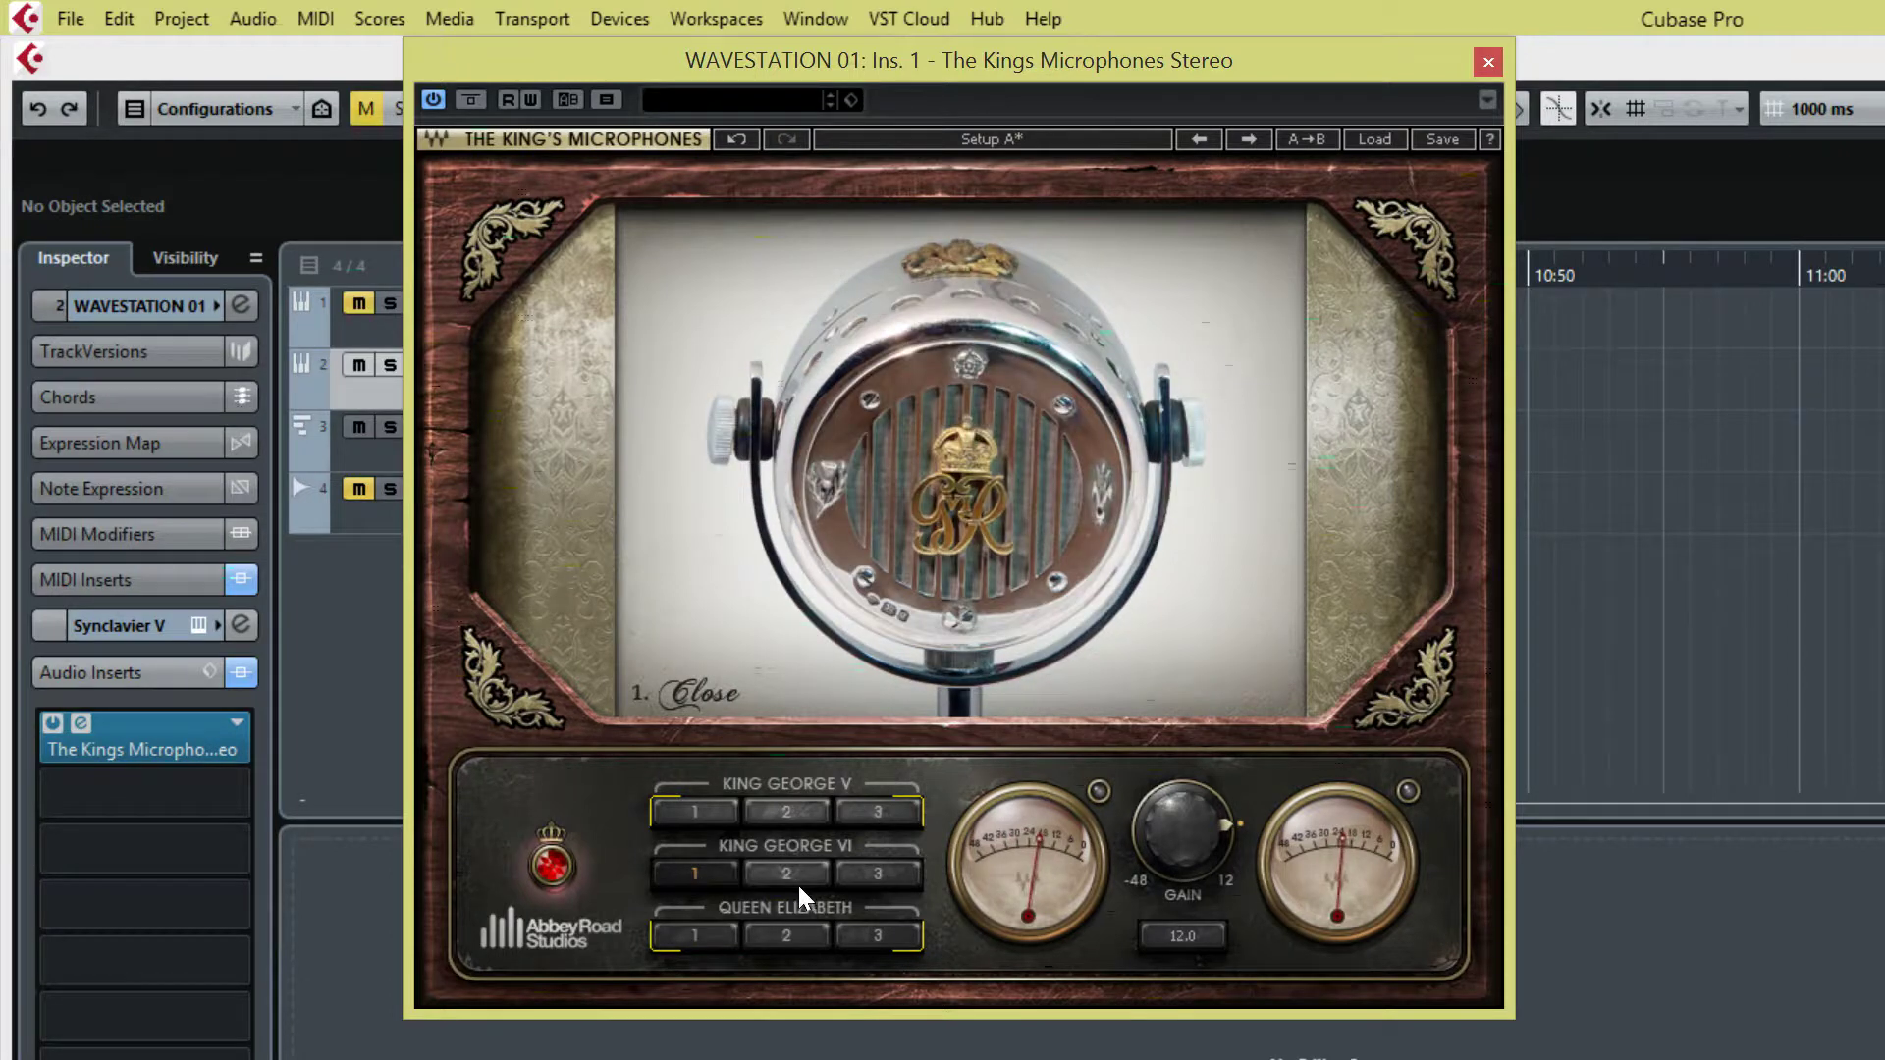
{"action": "left_click", "coordinate": [796, 874]}
{"action": "left_click", "coordinate": [877, 871]}
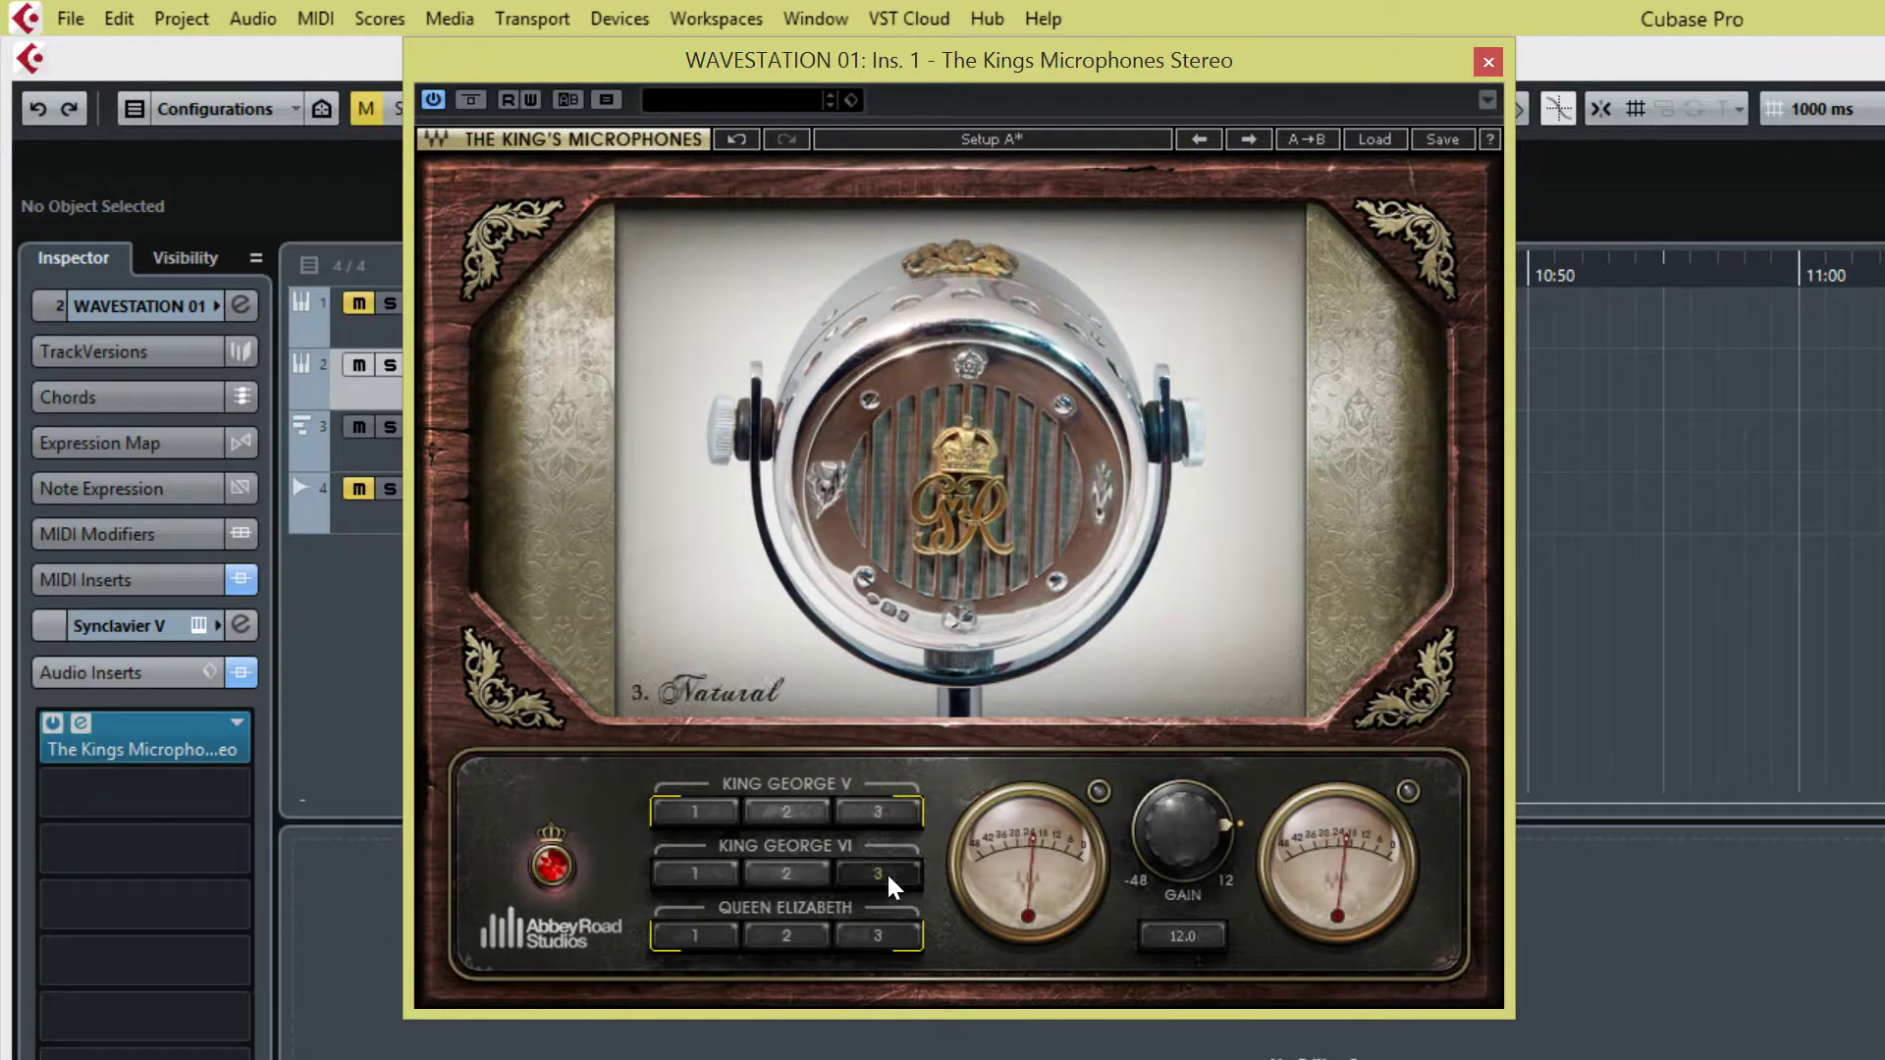
{"action": "left_click", "coordinate": [889, 811]}
{"action": "left_click", "coordinate": [786, 809]}
{"action": "left_click", "coordinate": [698, 810]}
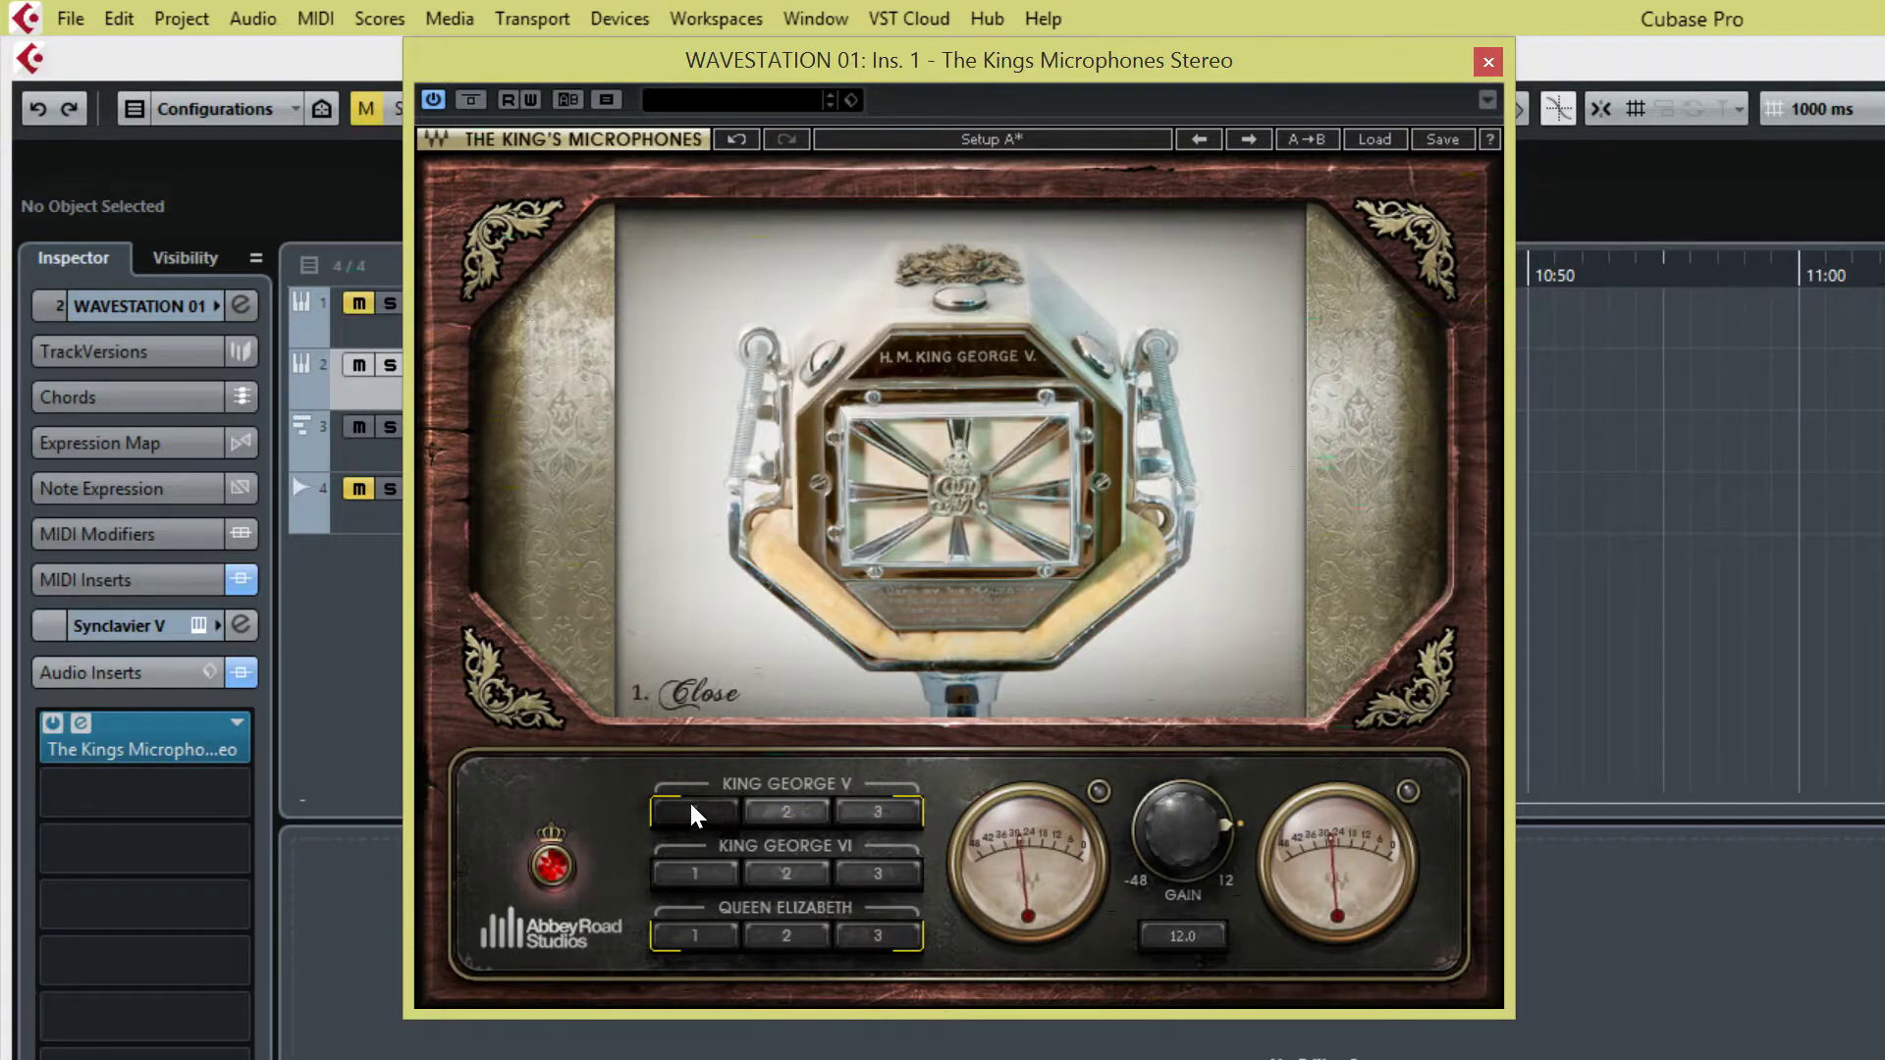
- Open the Synclavier V instrument of the WAVESTATION 01 track and audition Organ presets, including Spun Glass Organ and Tonewheel Organ
{"action": "left_click_drag", "start_coordinate": [984, 51], "coordinate": [1001, 412]}
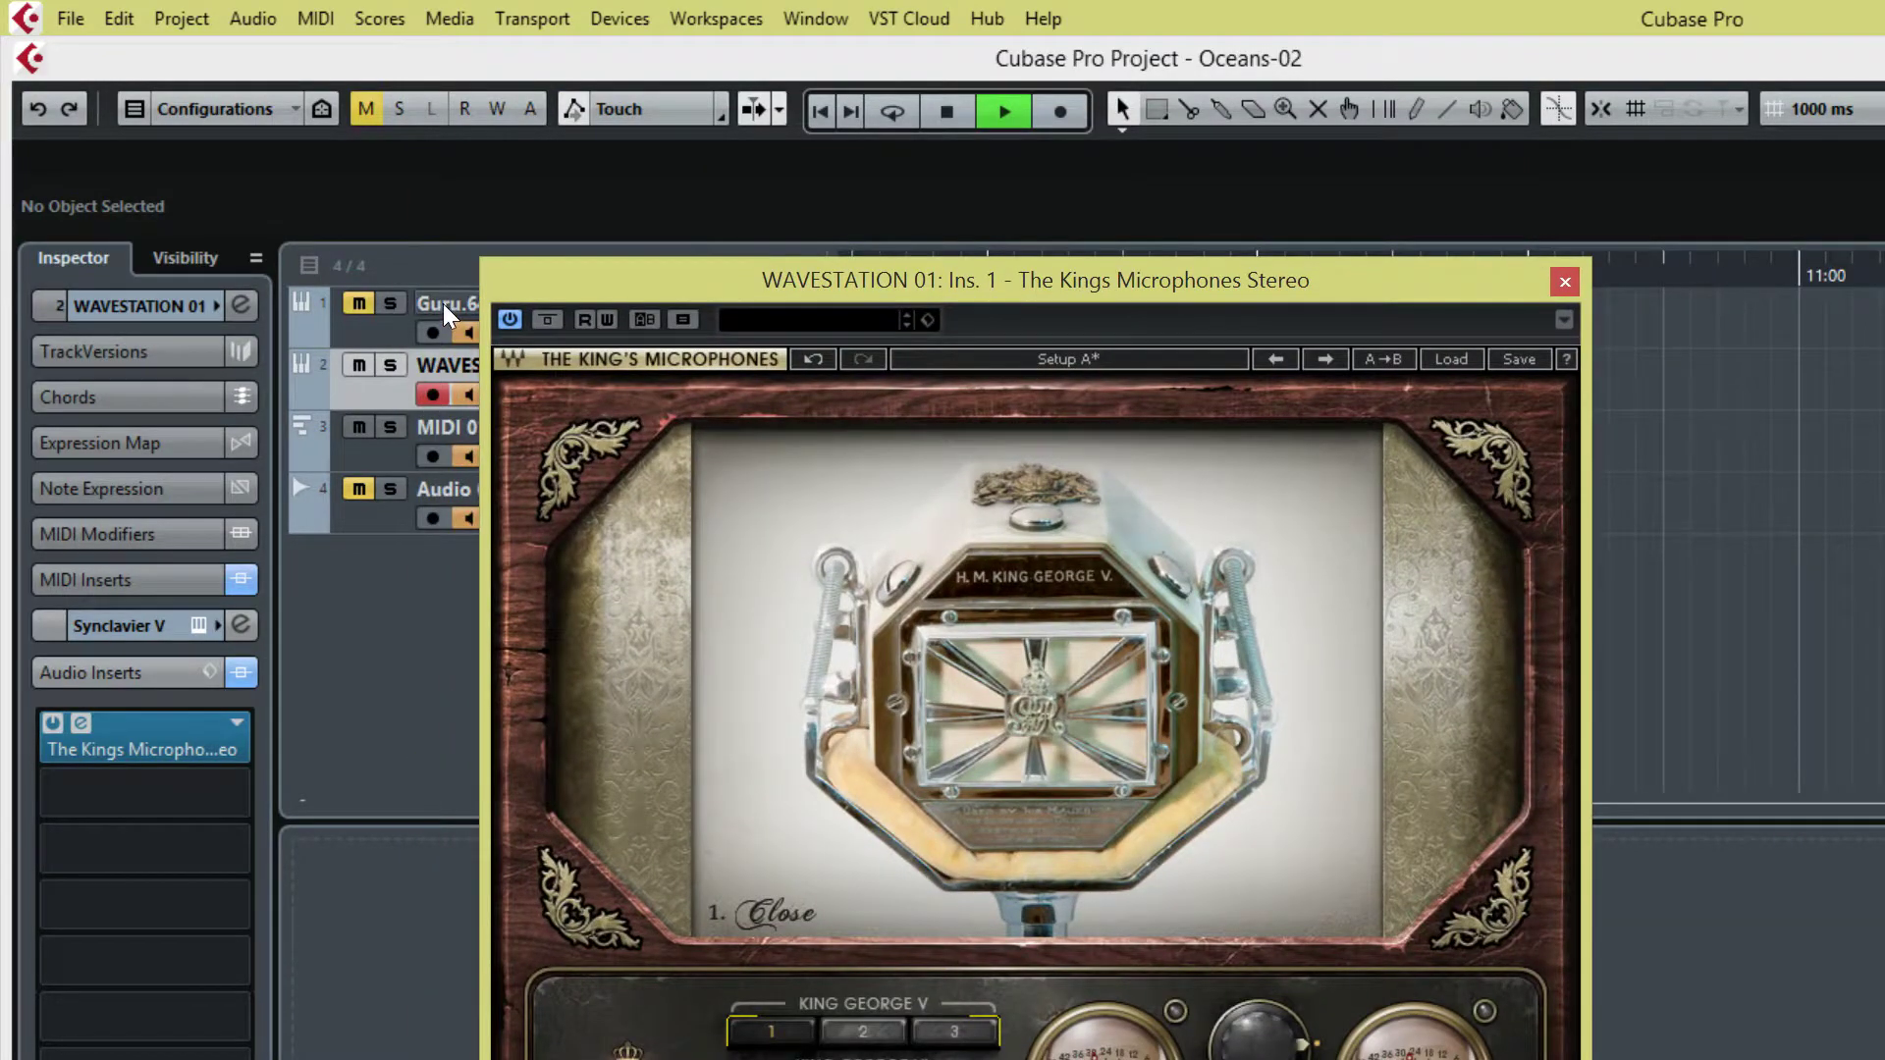
{"action": "left_click", "coordinate": [167, 307]}
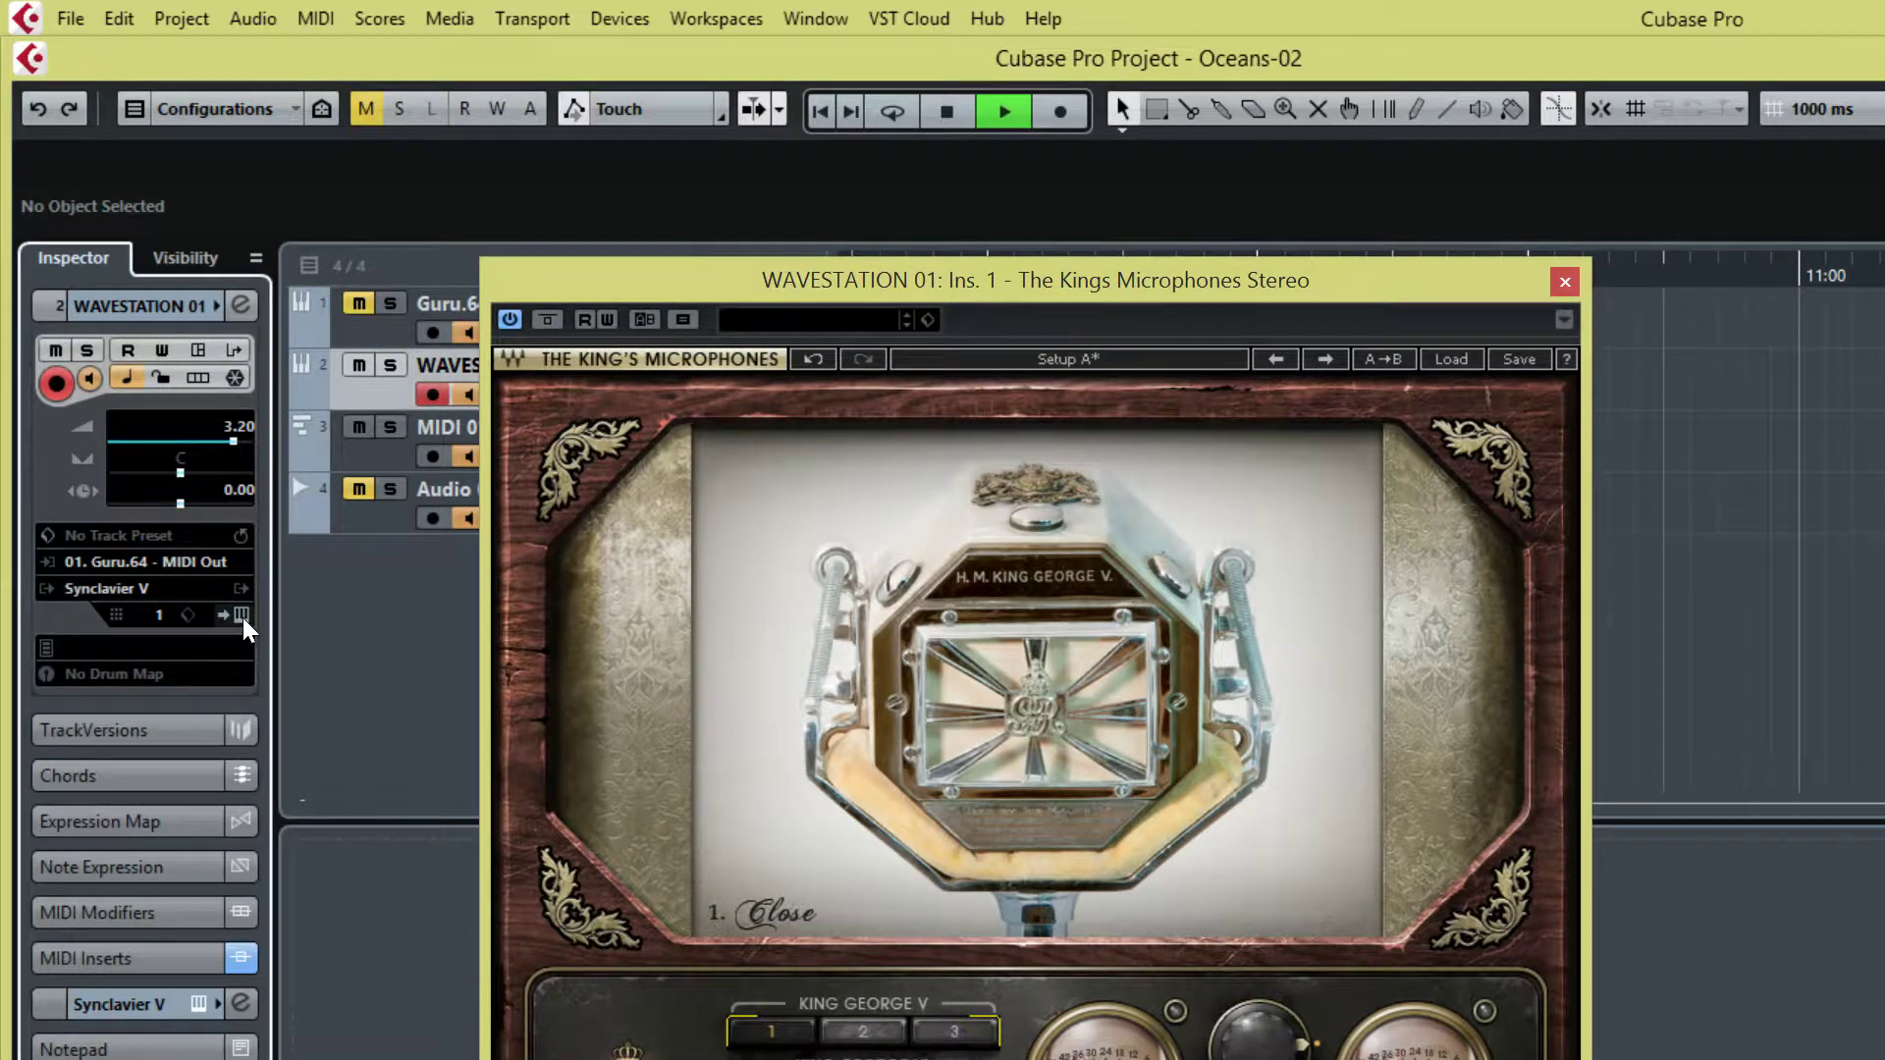
{"action": "left_click", "coordinate": [243, 619]}
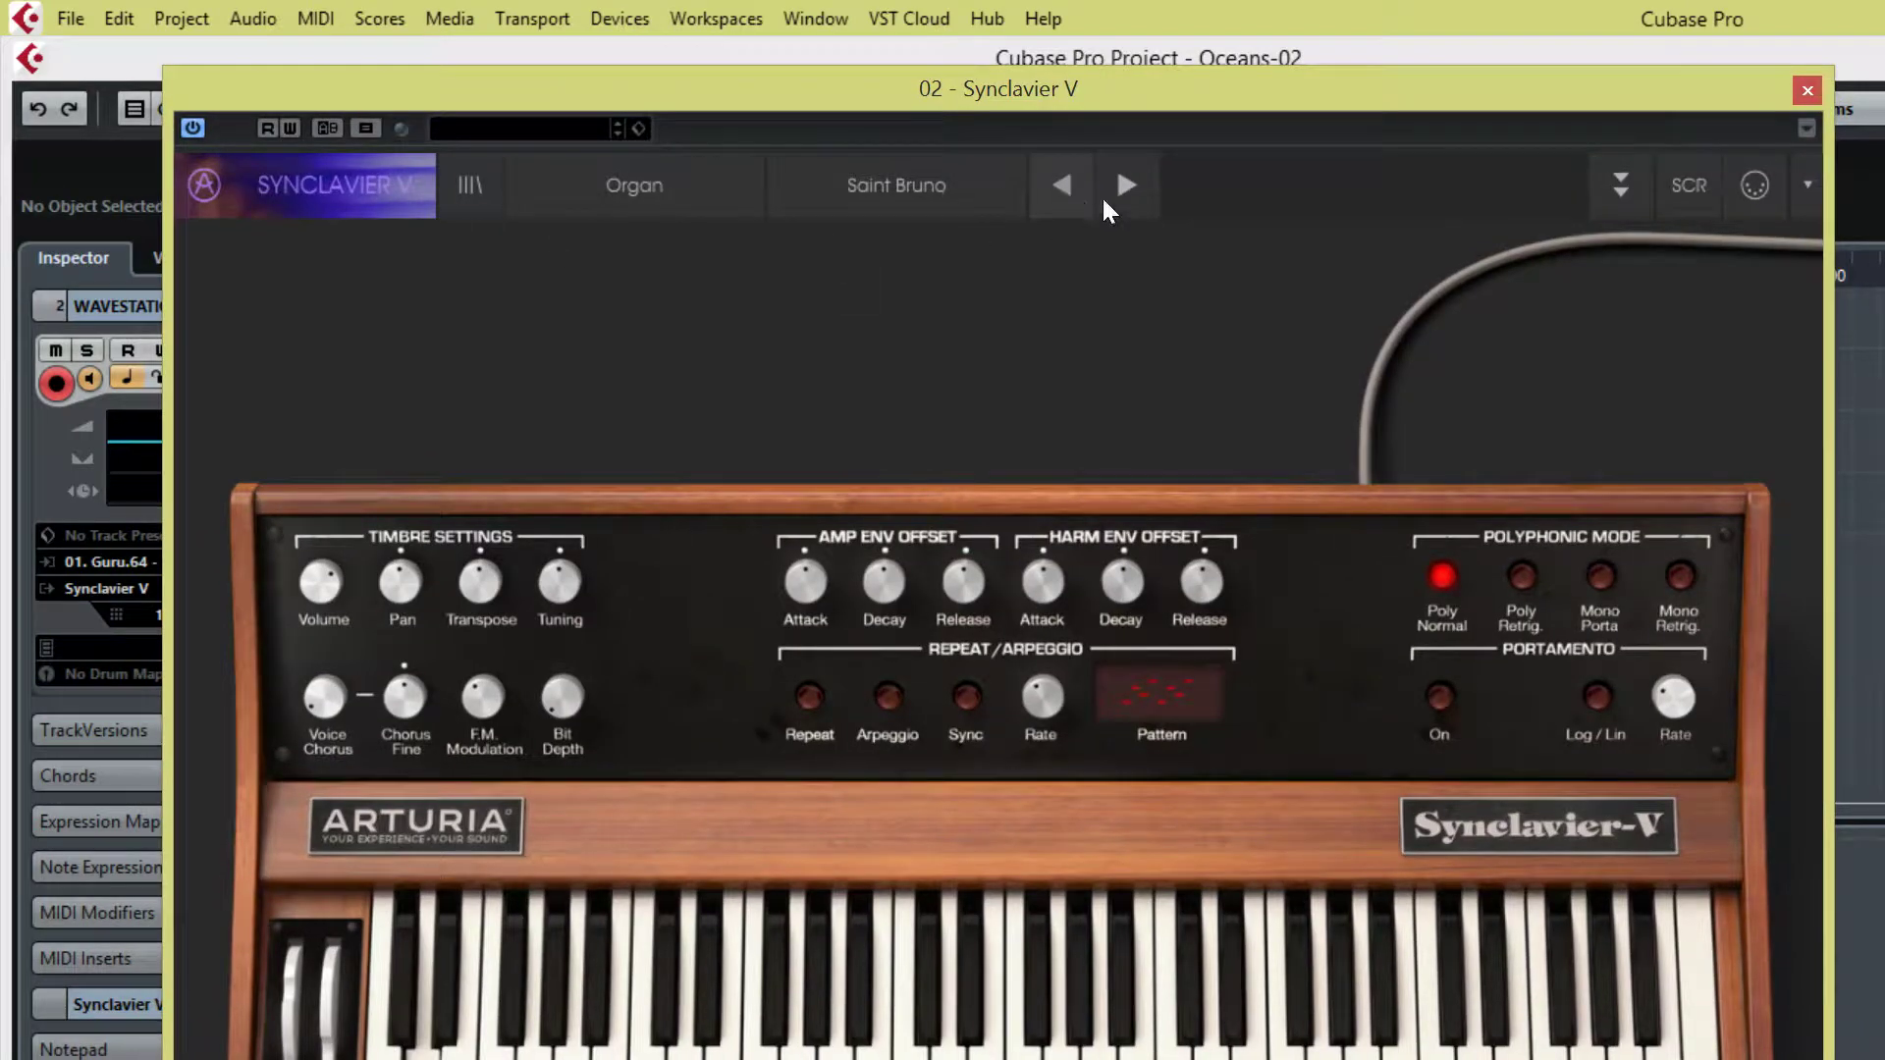
{"action": "left_click", "coordinate": [1126, 189]}
{"action": "left_click", "coordinate": [1127, 195]}
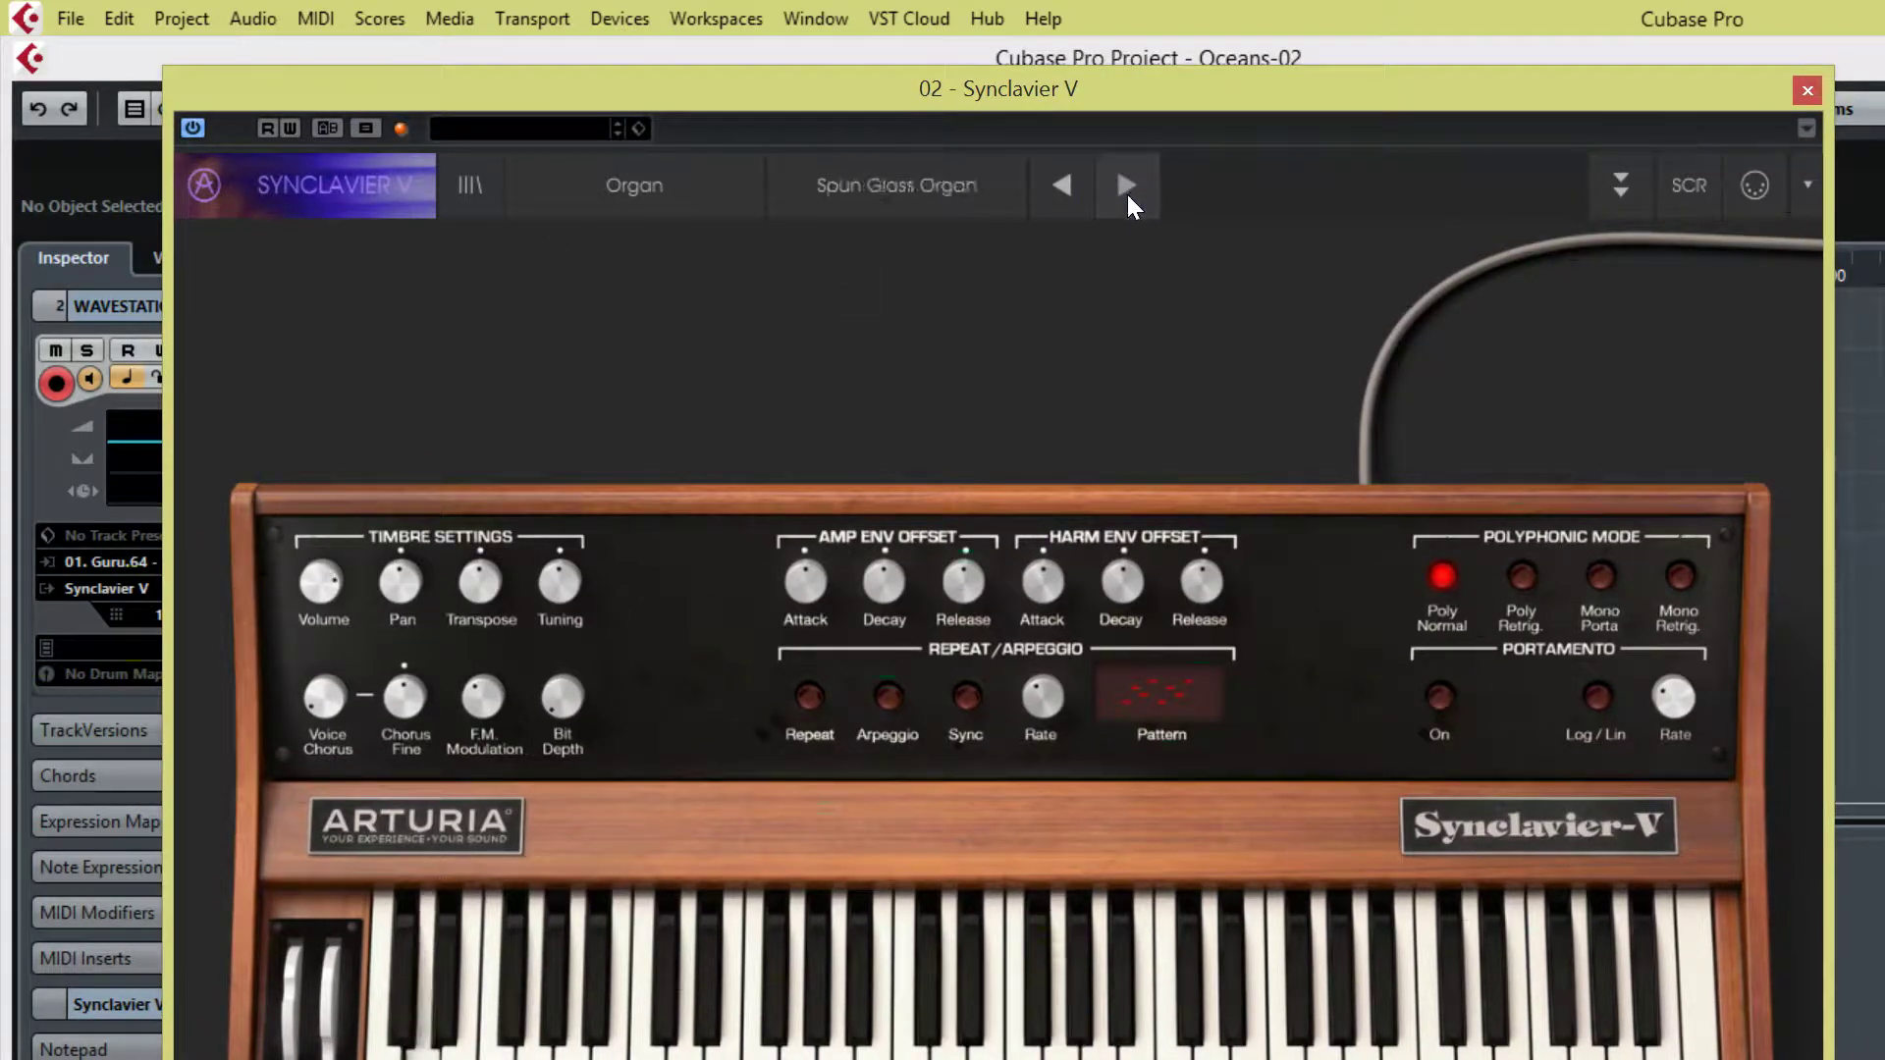
{"action": "left_click", "coordinate": [926, 195]}
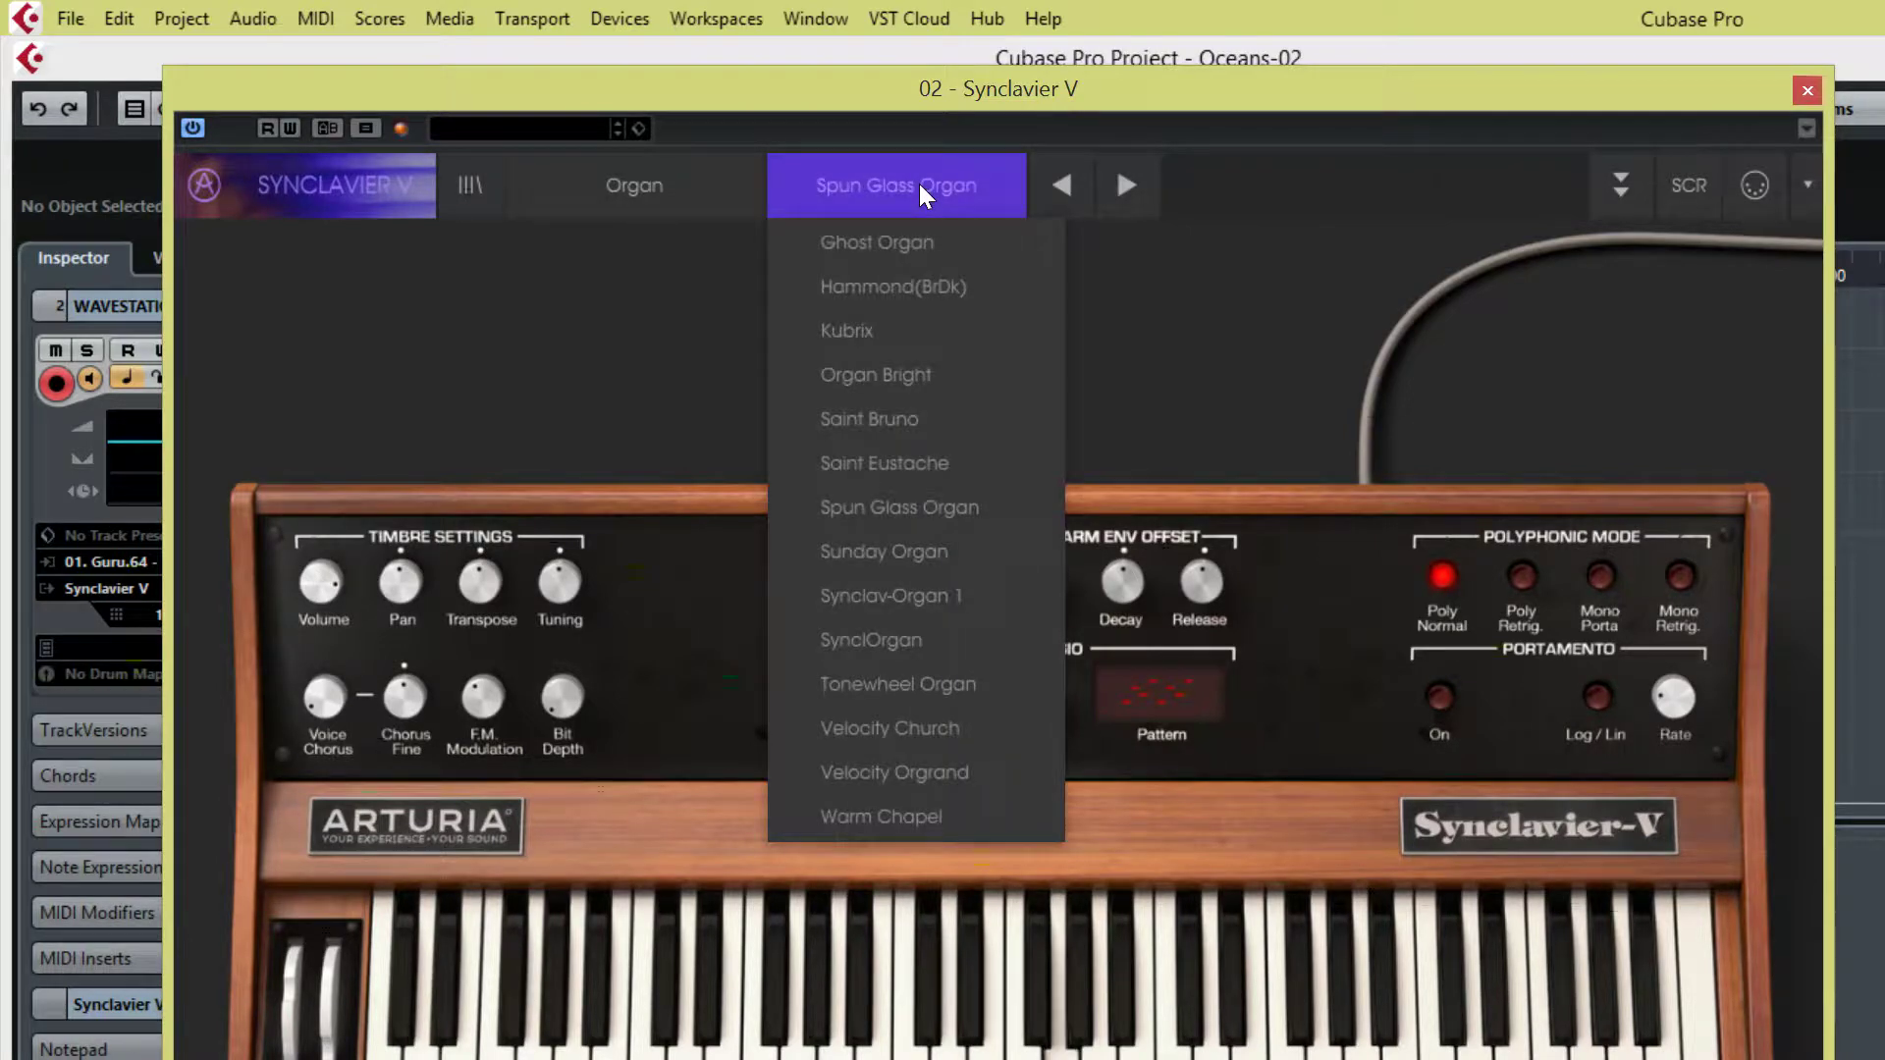
{"action": "left_click", "coordinate": [951, 684]}
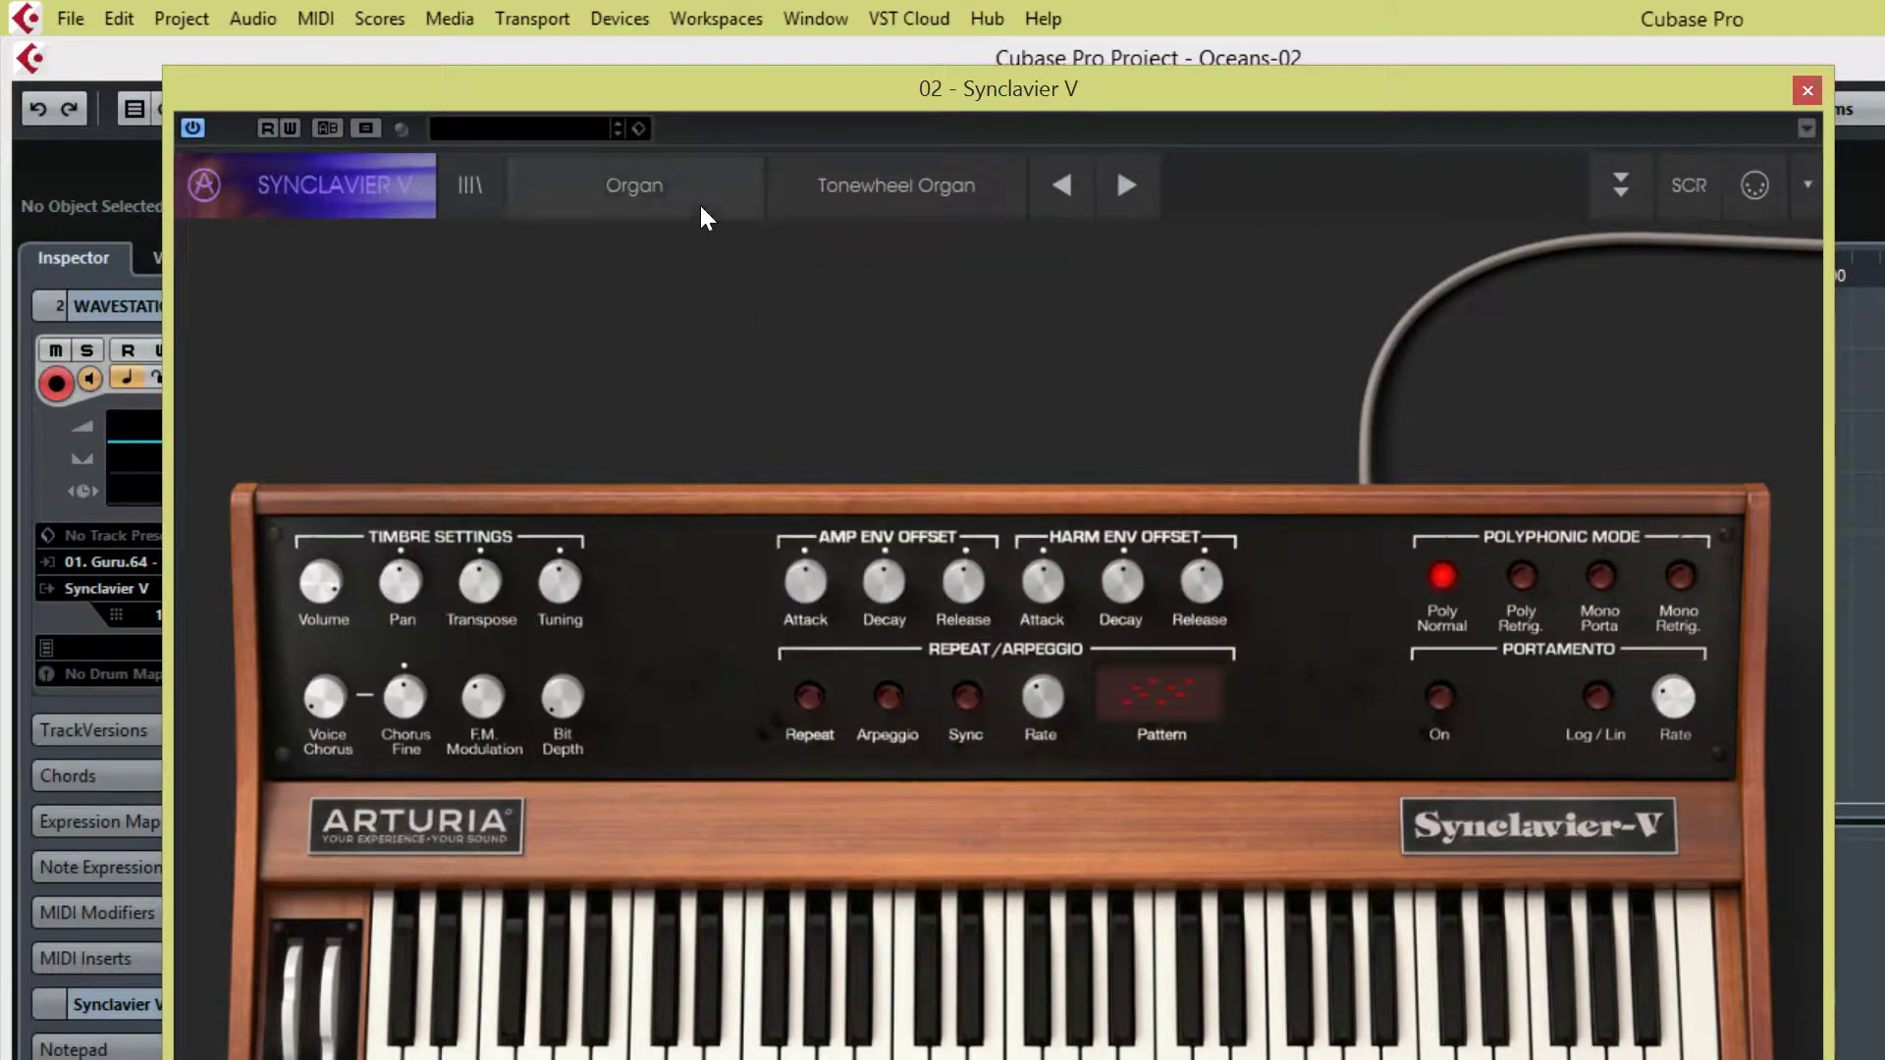
- Load the Back Me Up preset from the Pad category in Synclavier V
{"action": "left_click", "coordinate": [651, 185]}
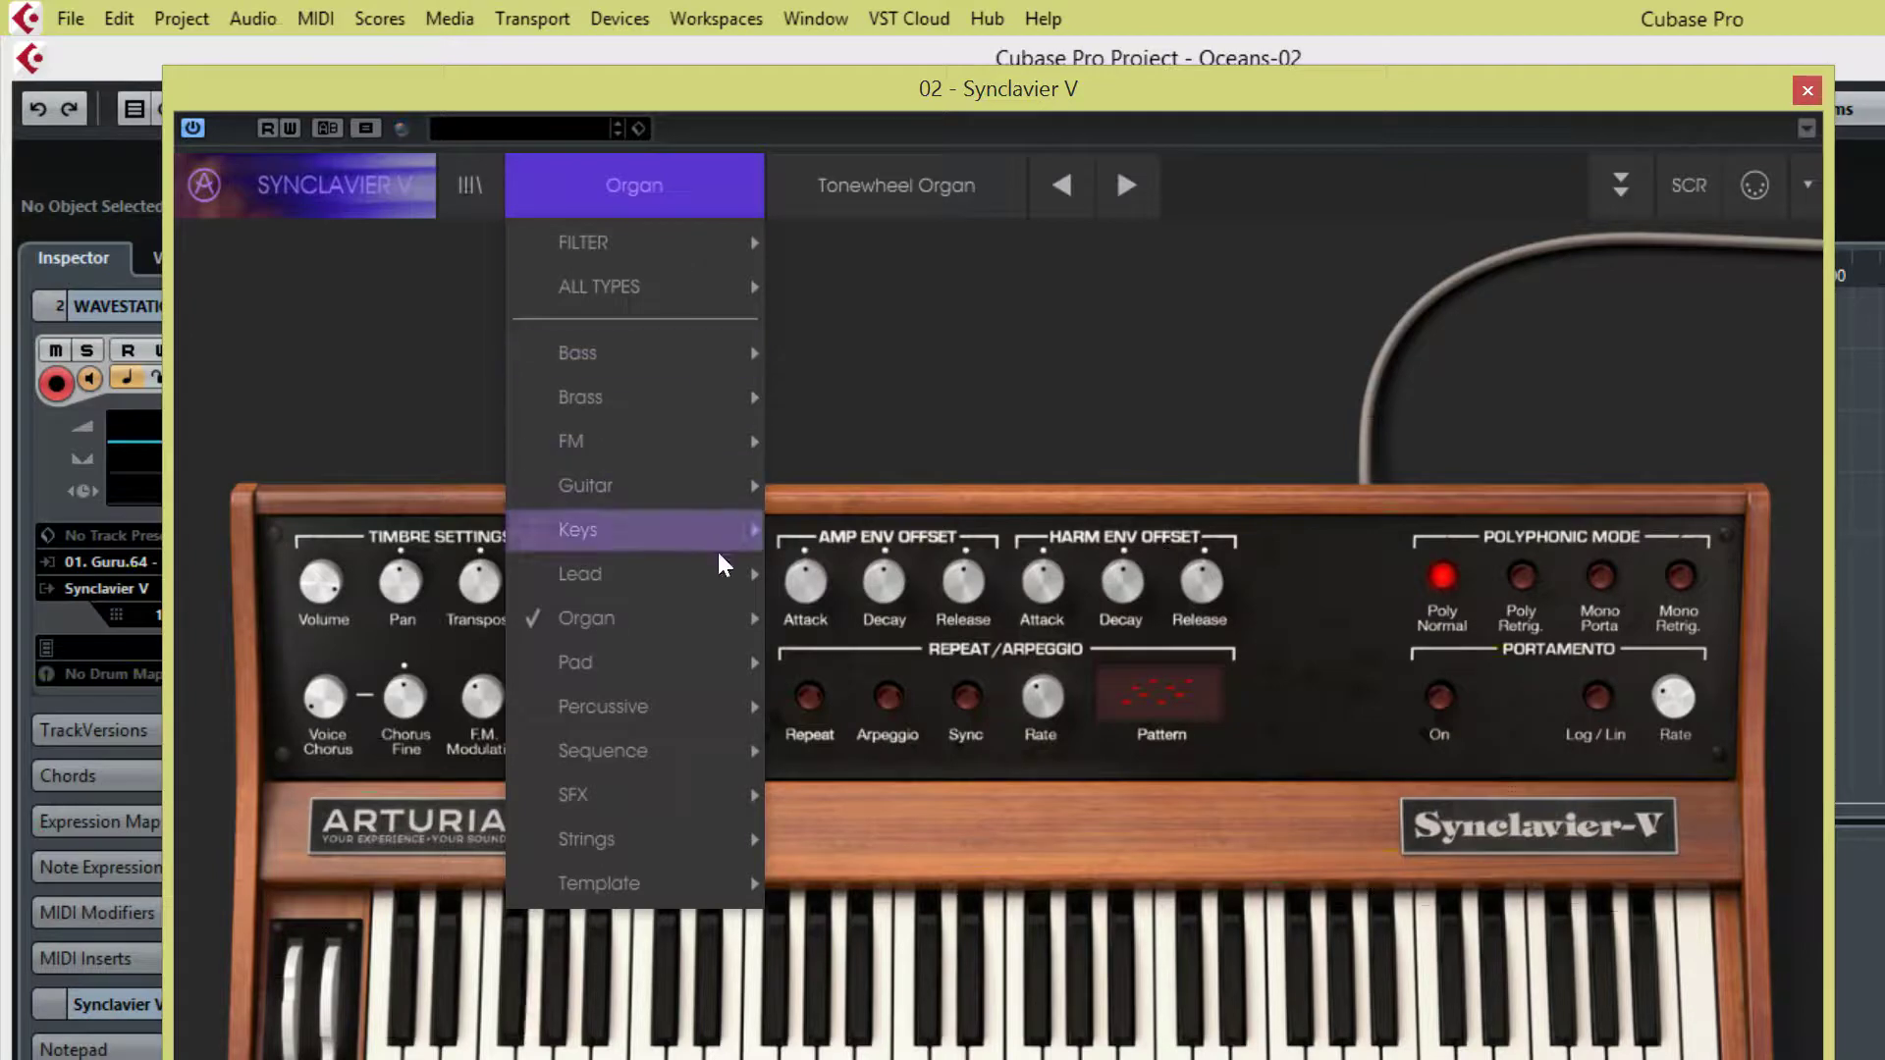
{"action": "mouse_move", "coordinate": [668, 545]}
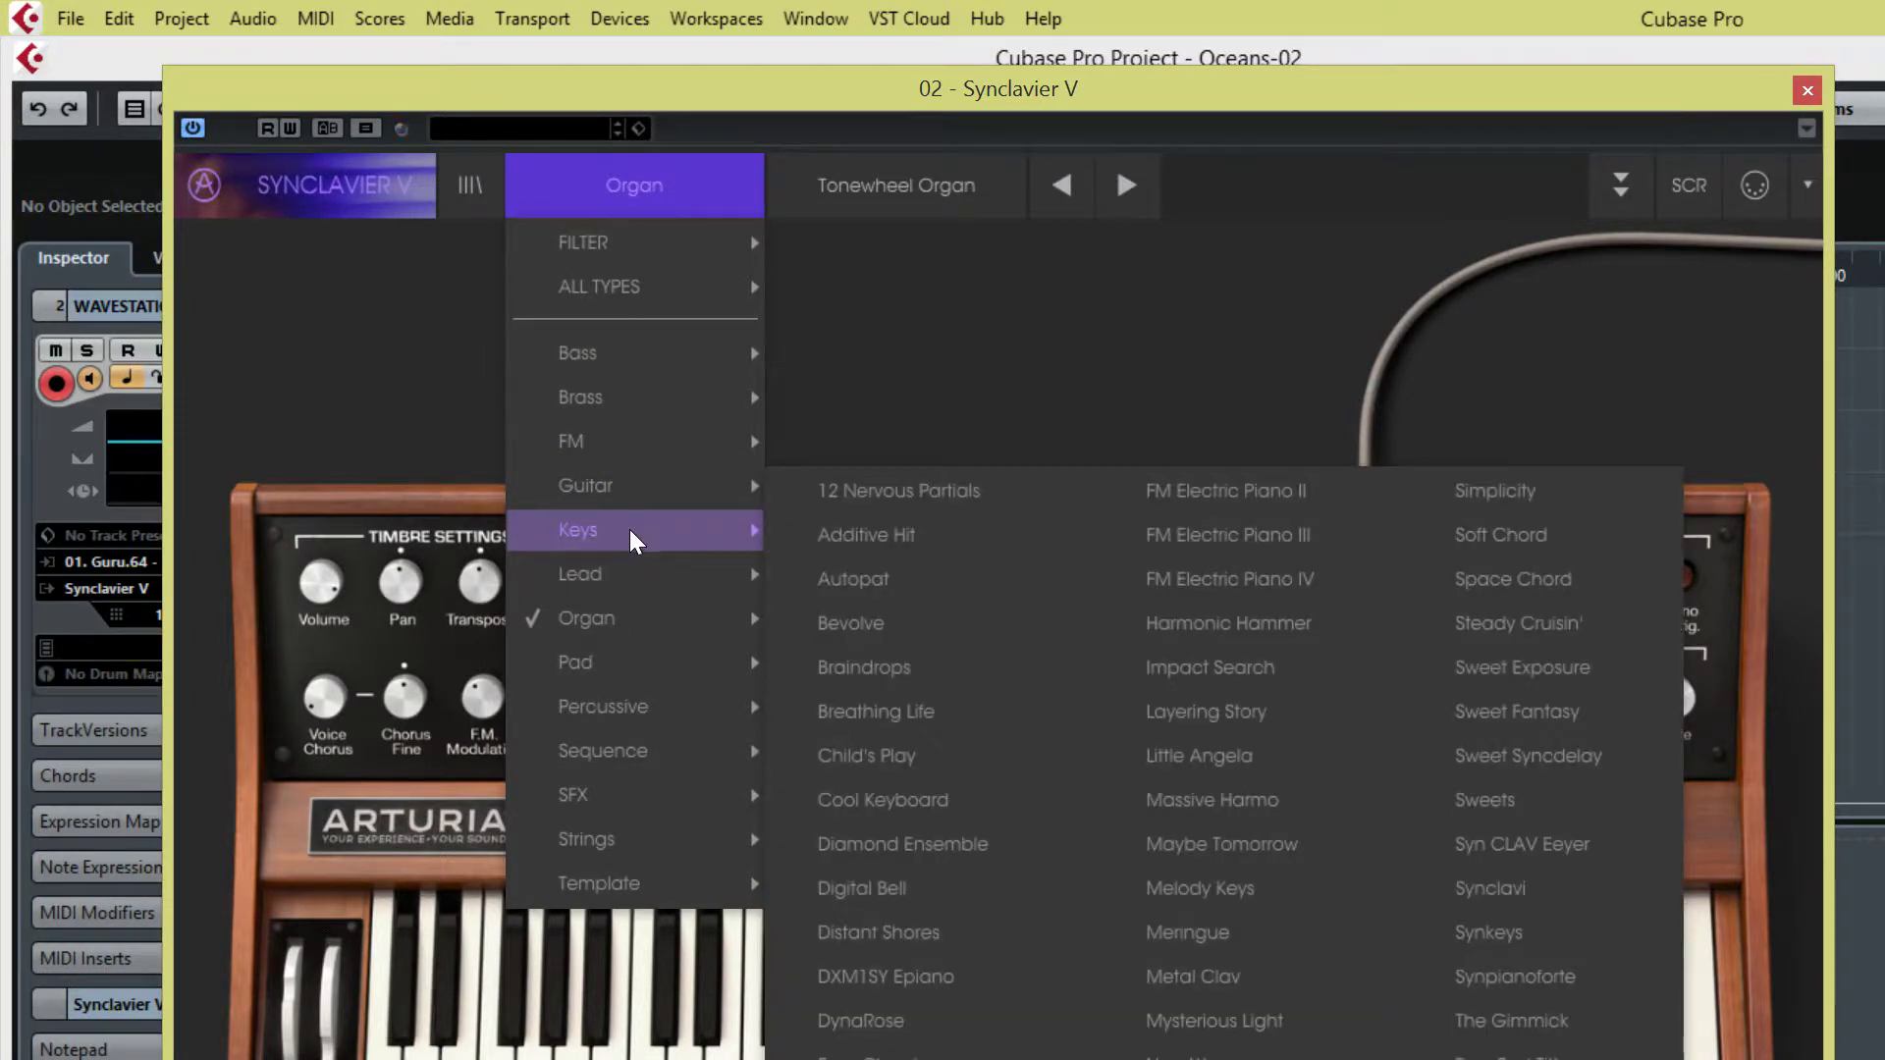
{"action": "mouse_move", "coordinate": [596, 664]}
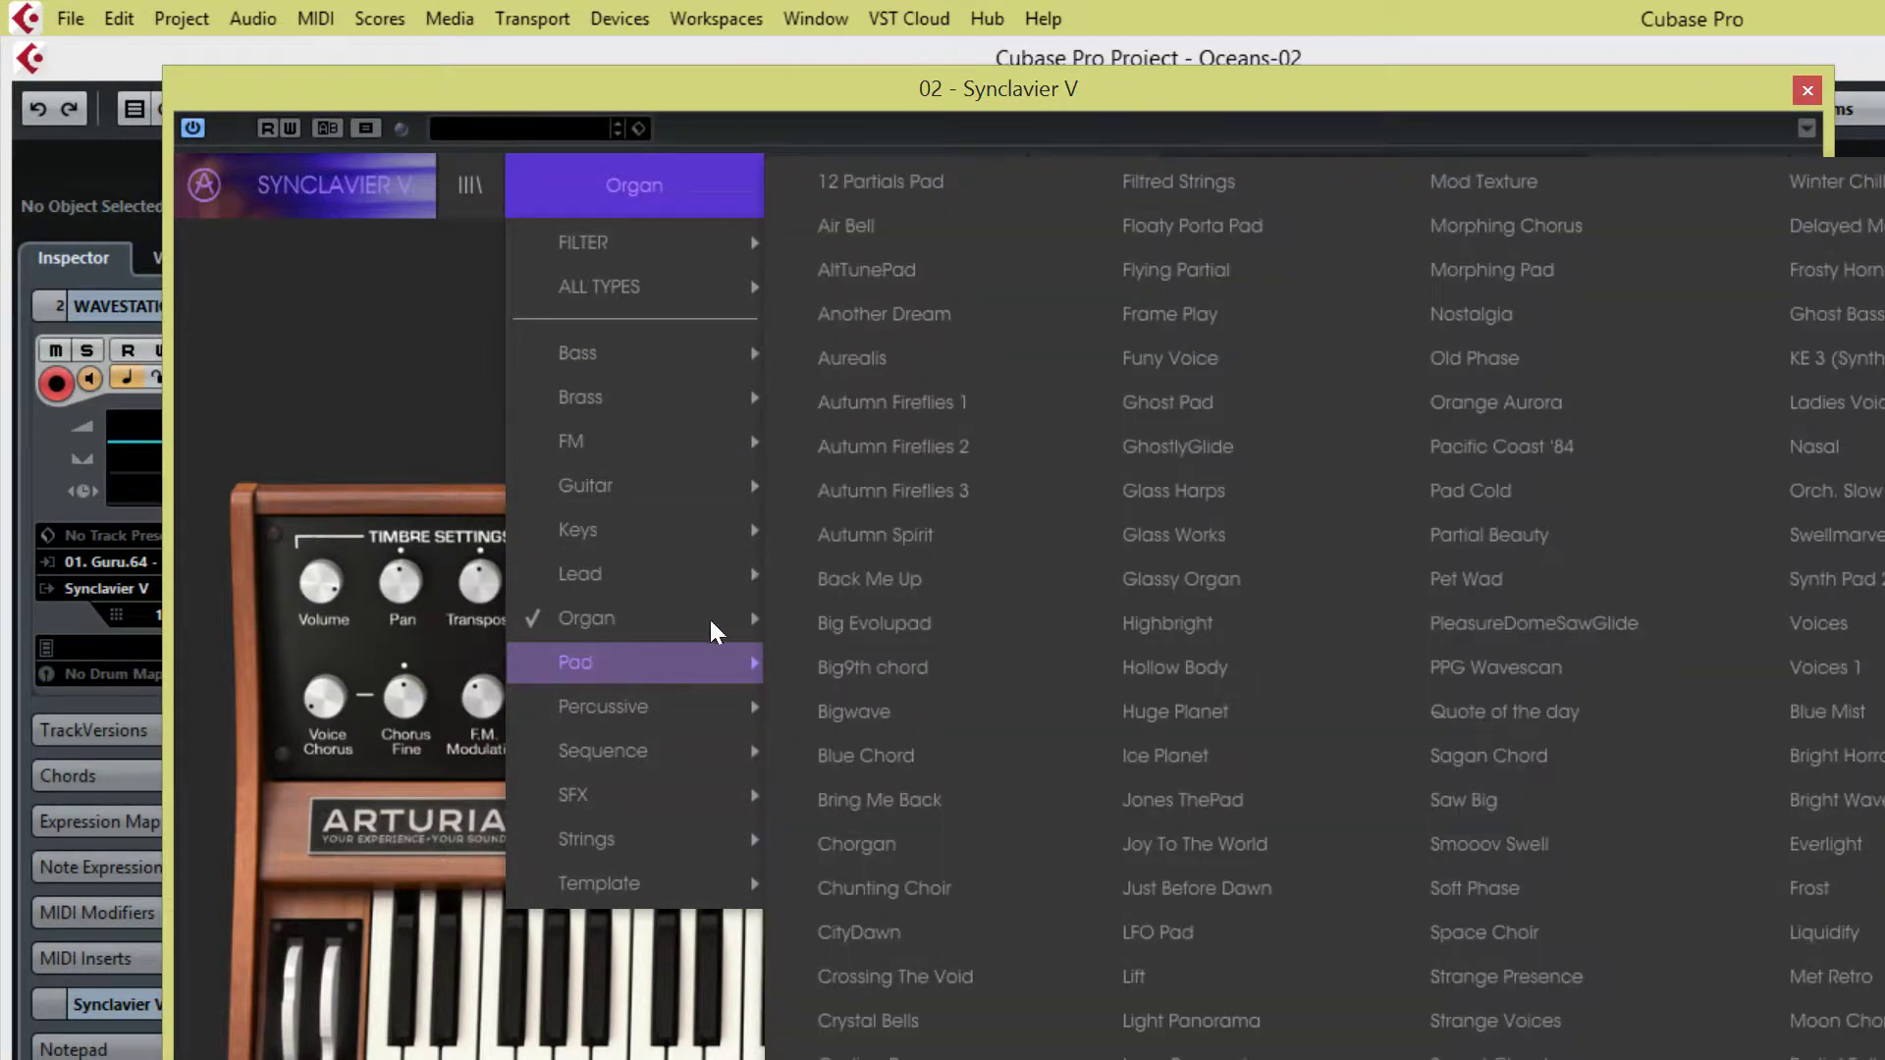
{"action": "left_click", "coordinate": [879, 595]}
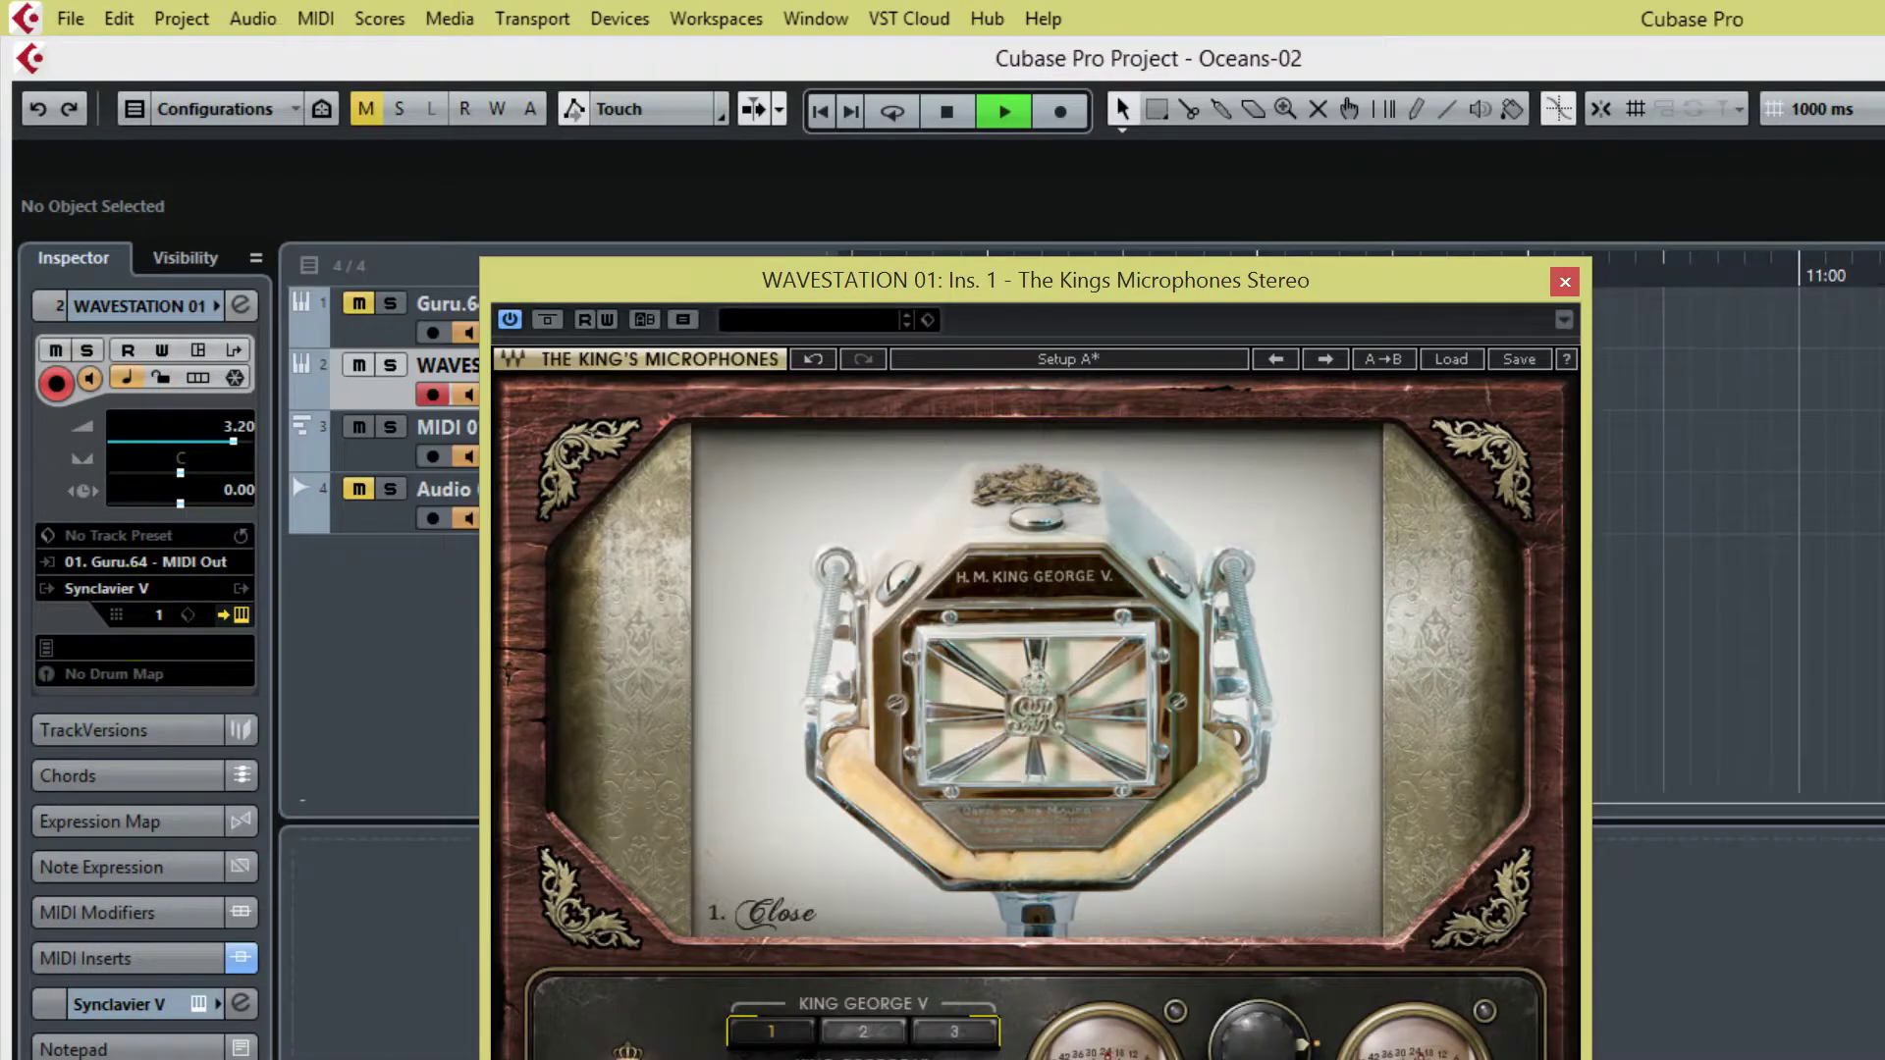
- Audition the King George V microphone in positions 3, 2, 1, King George VI in 1, 2, 3, and King George V position 3 again
{"action": "left_click_drag", "start_coordinate": [704, 297], "coordinate": [620, 120]}
{"action": "left_click", "coordinate": [882, 860]}
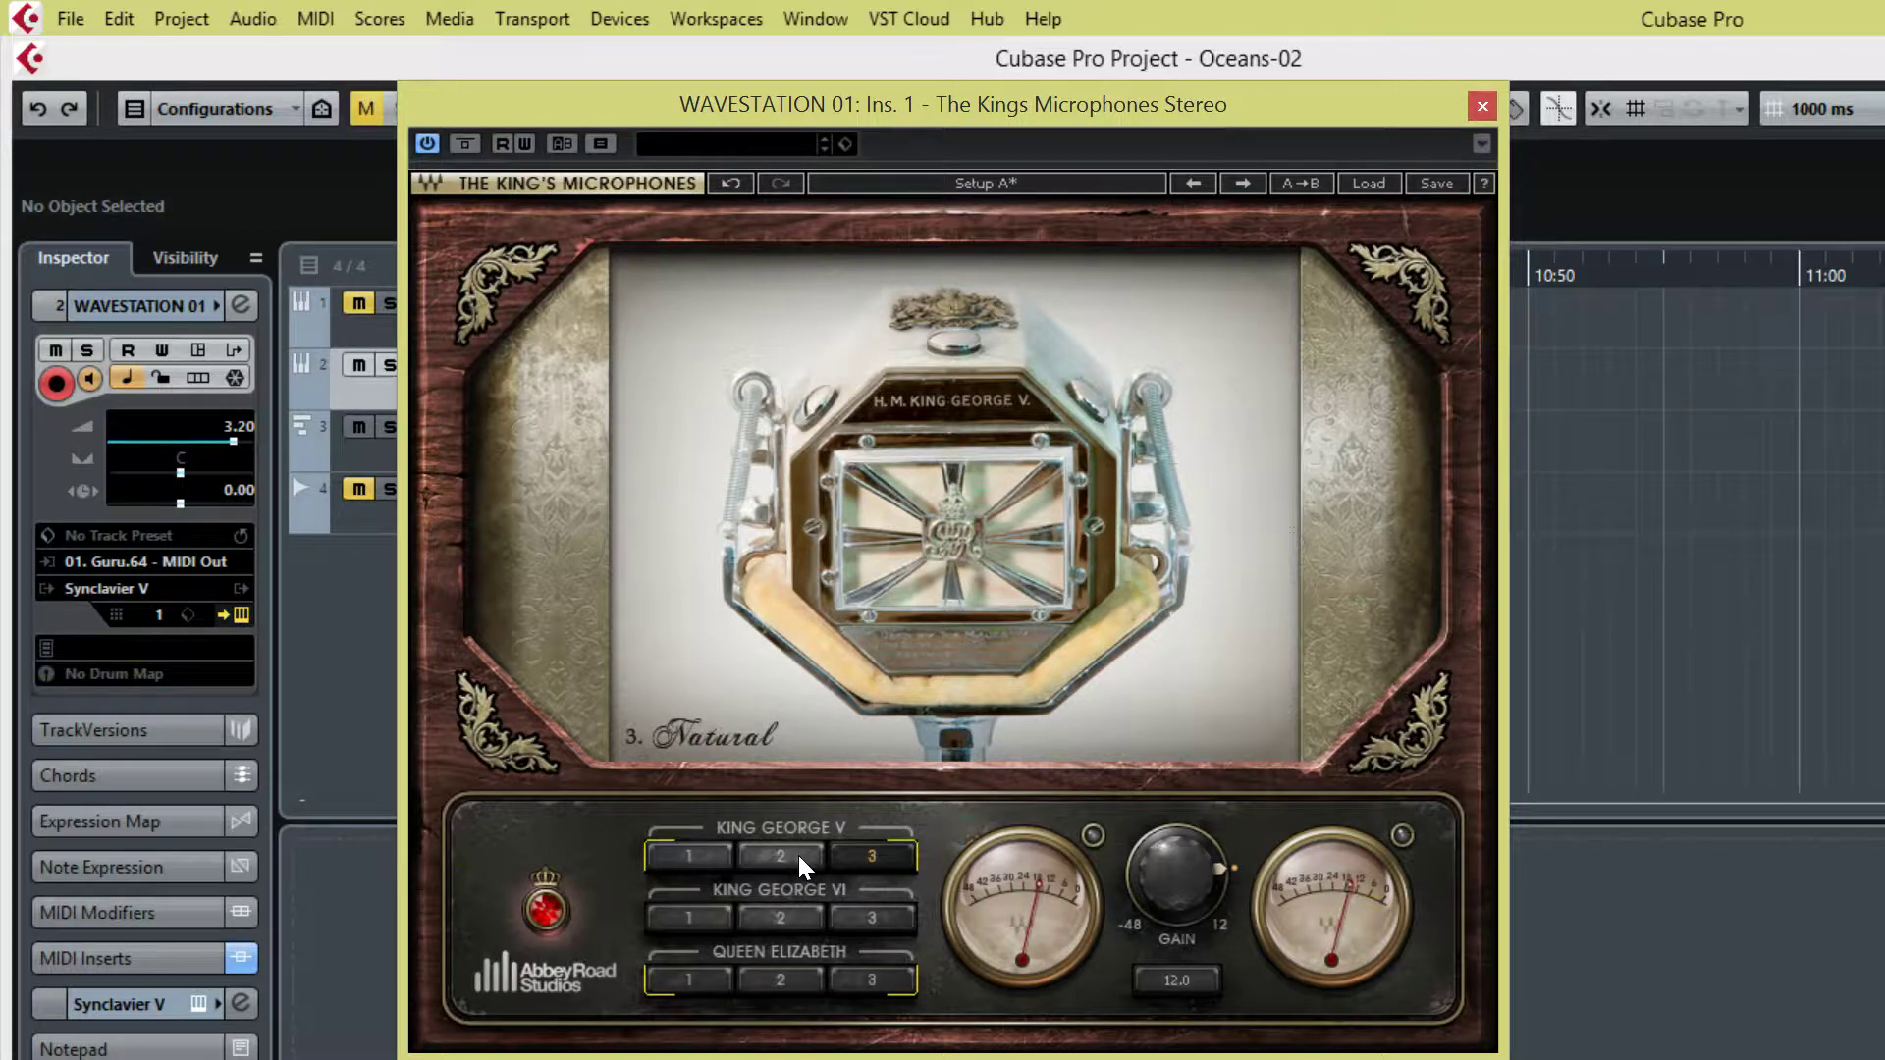
{"action": "left_click", "coordinate": [797, 852]}
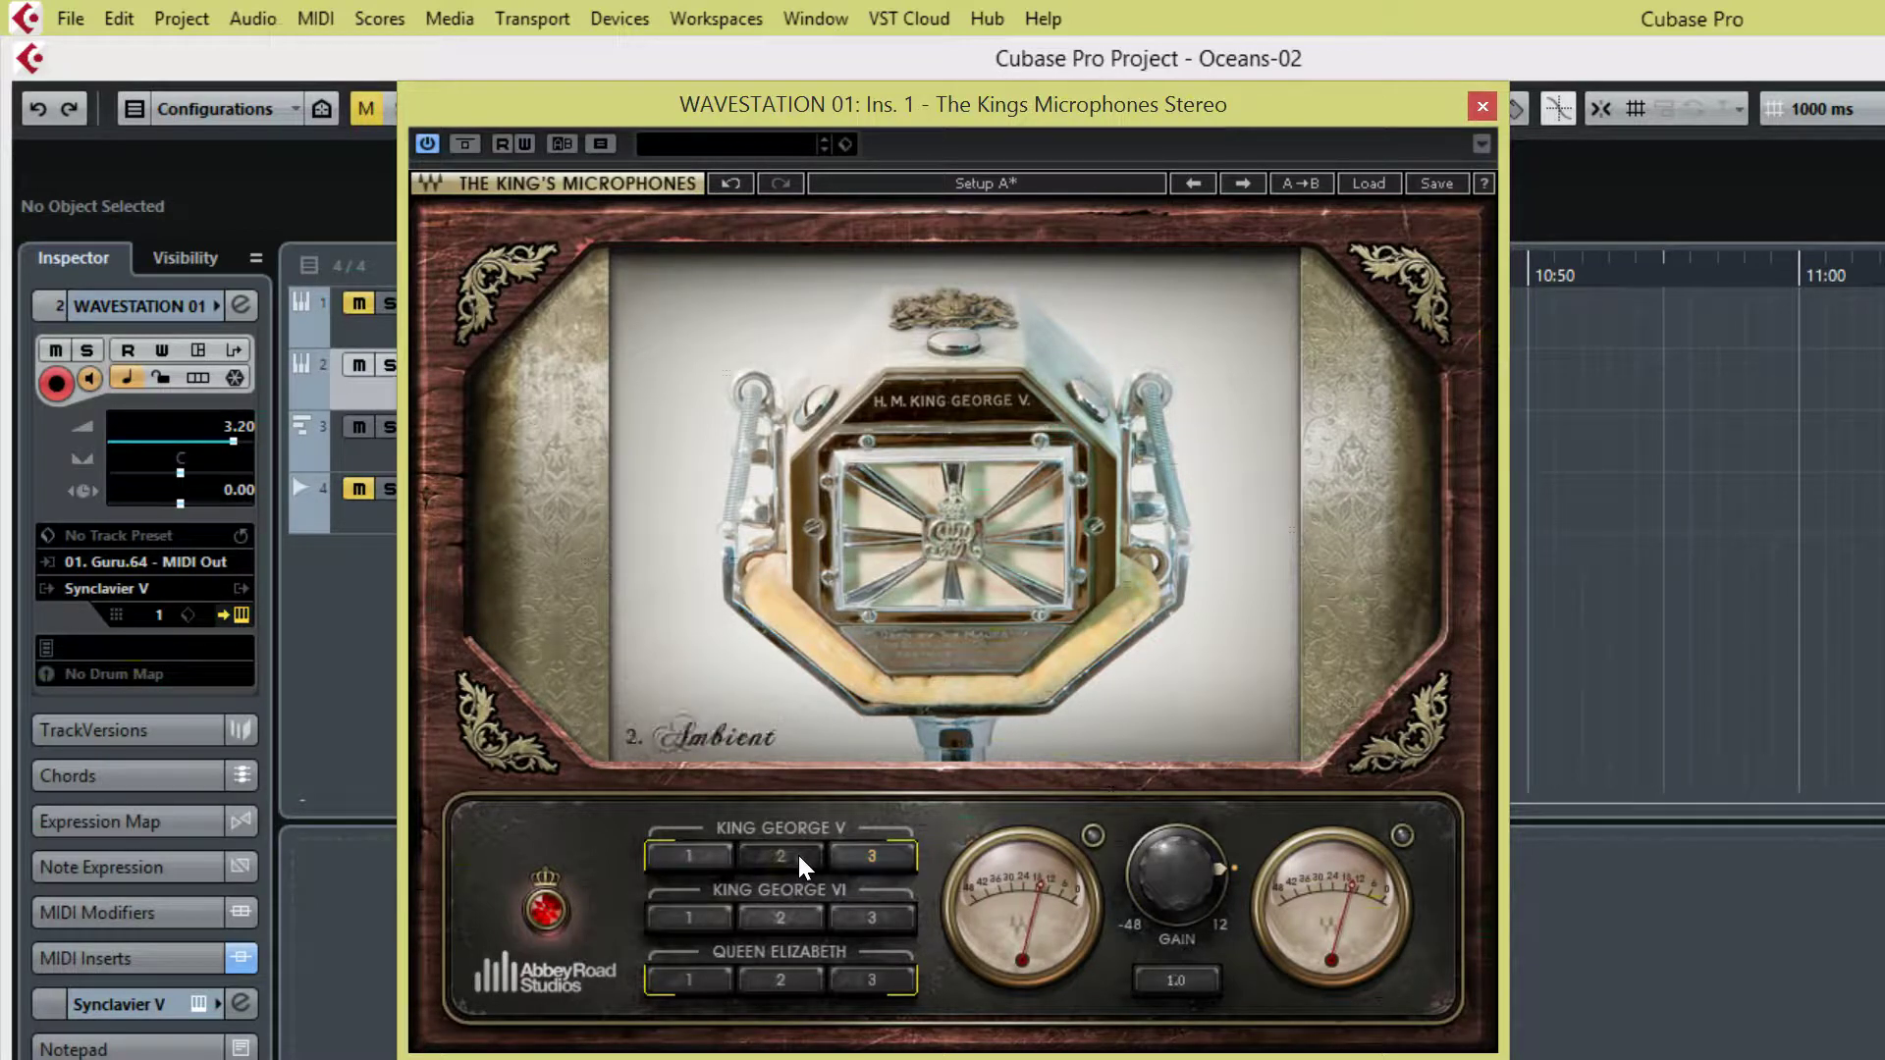
{"action": "left_click", "coordinate": [711, 851]}
{"action": "left_click", "coordinate": [693, 915]}
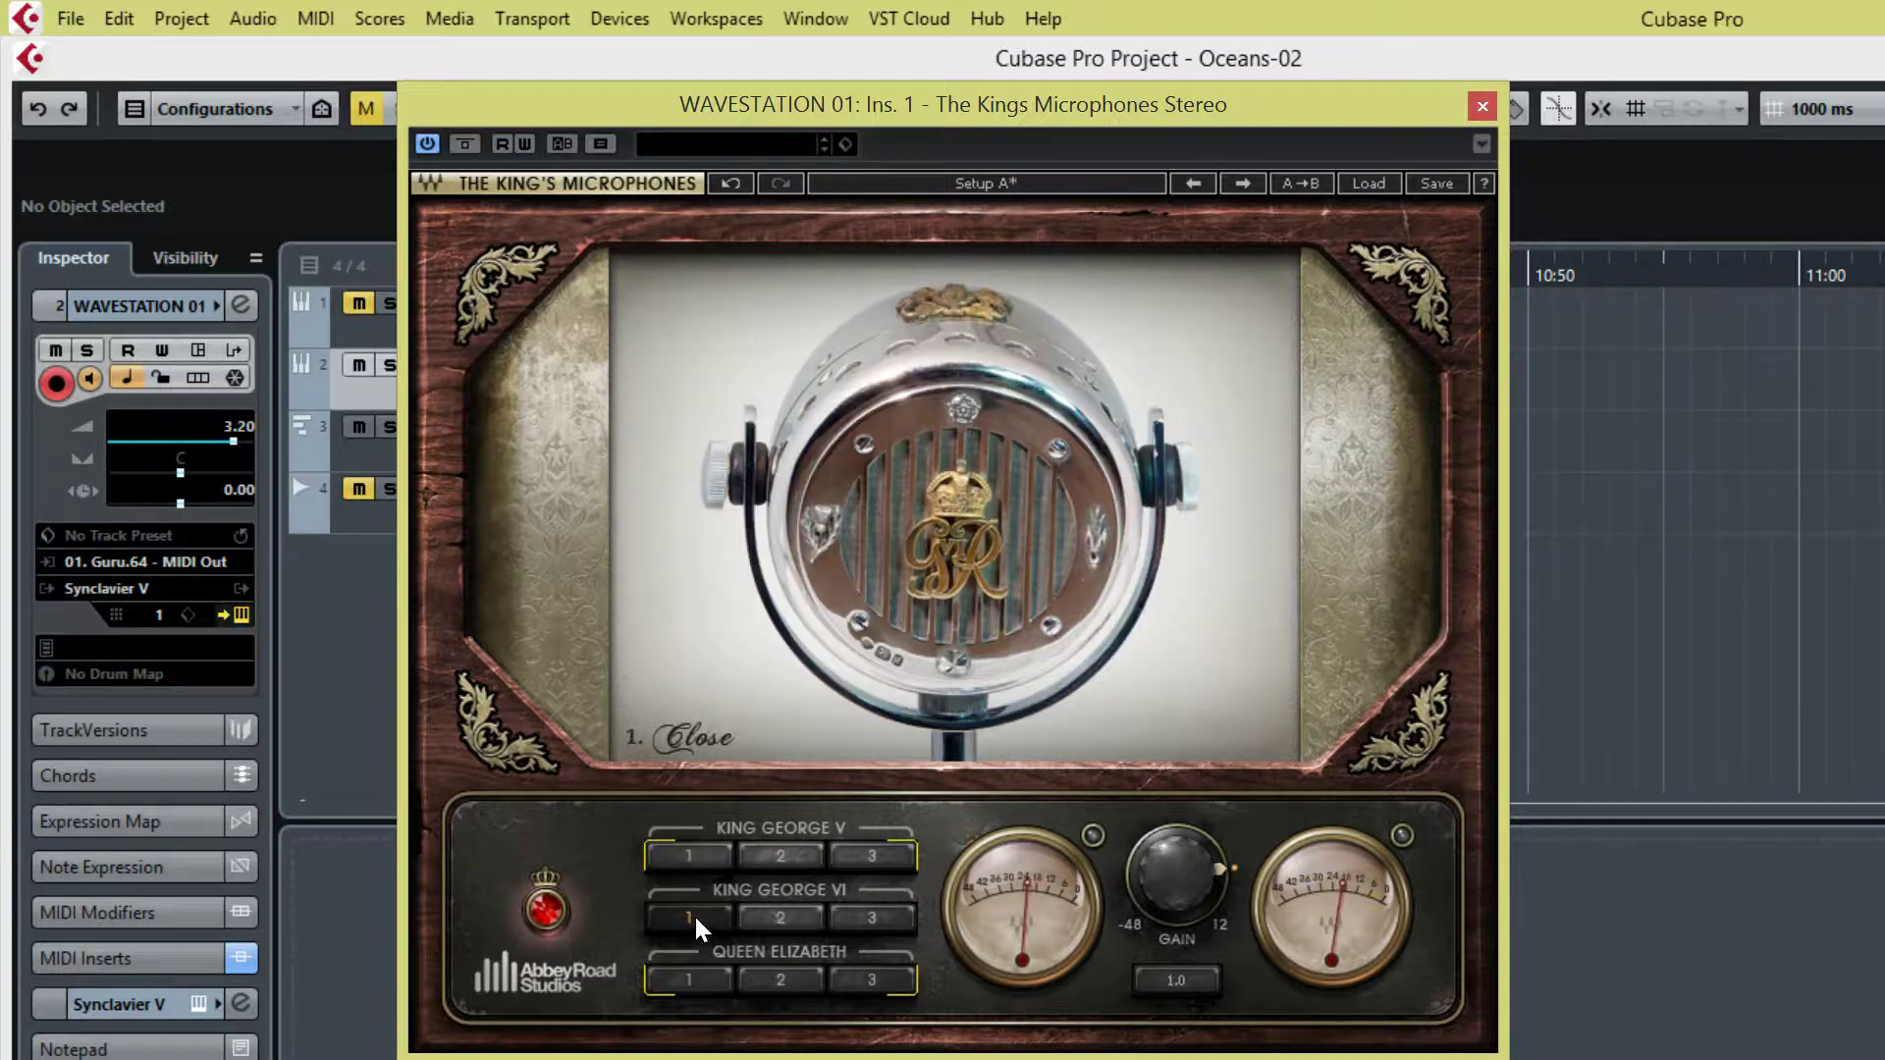
{"action": "left_click", "coordinate": [775, 918]}
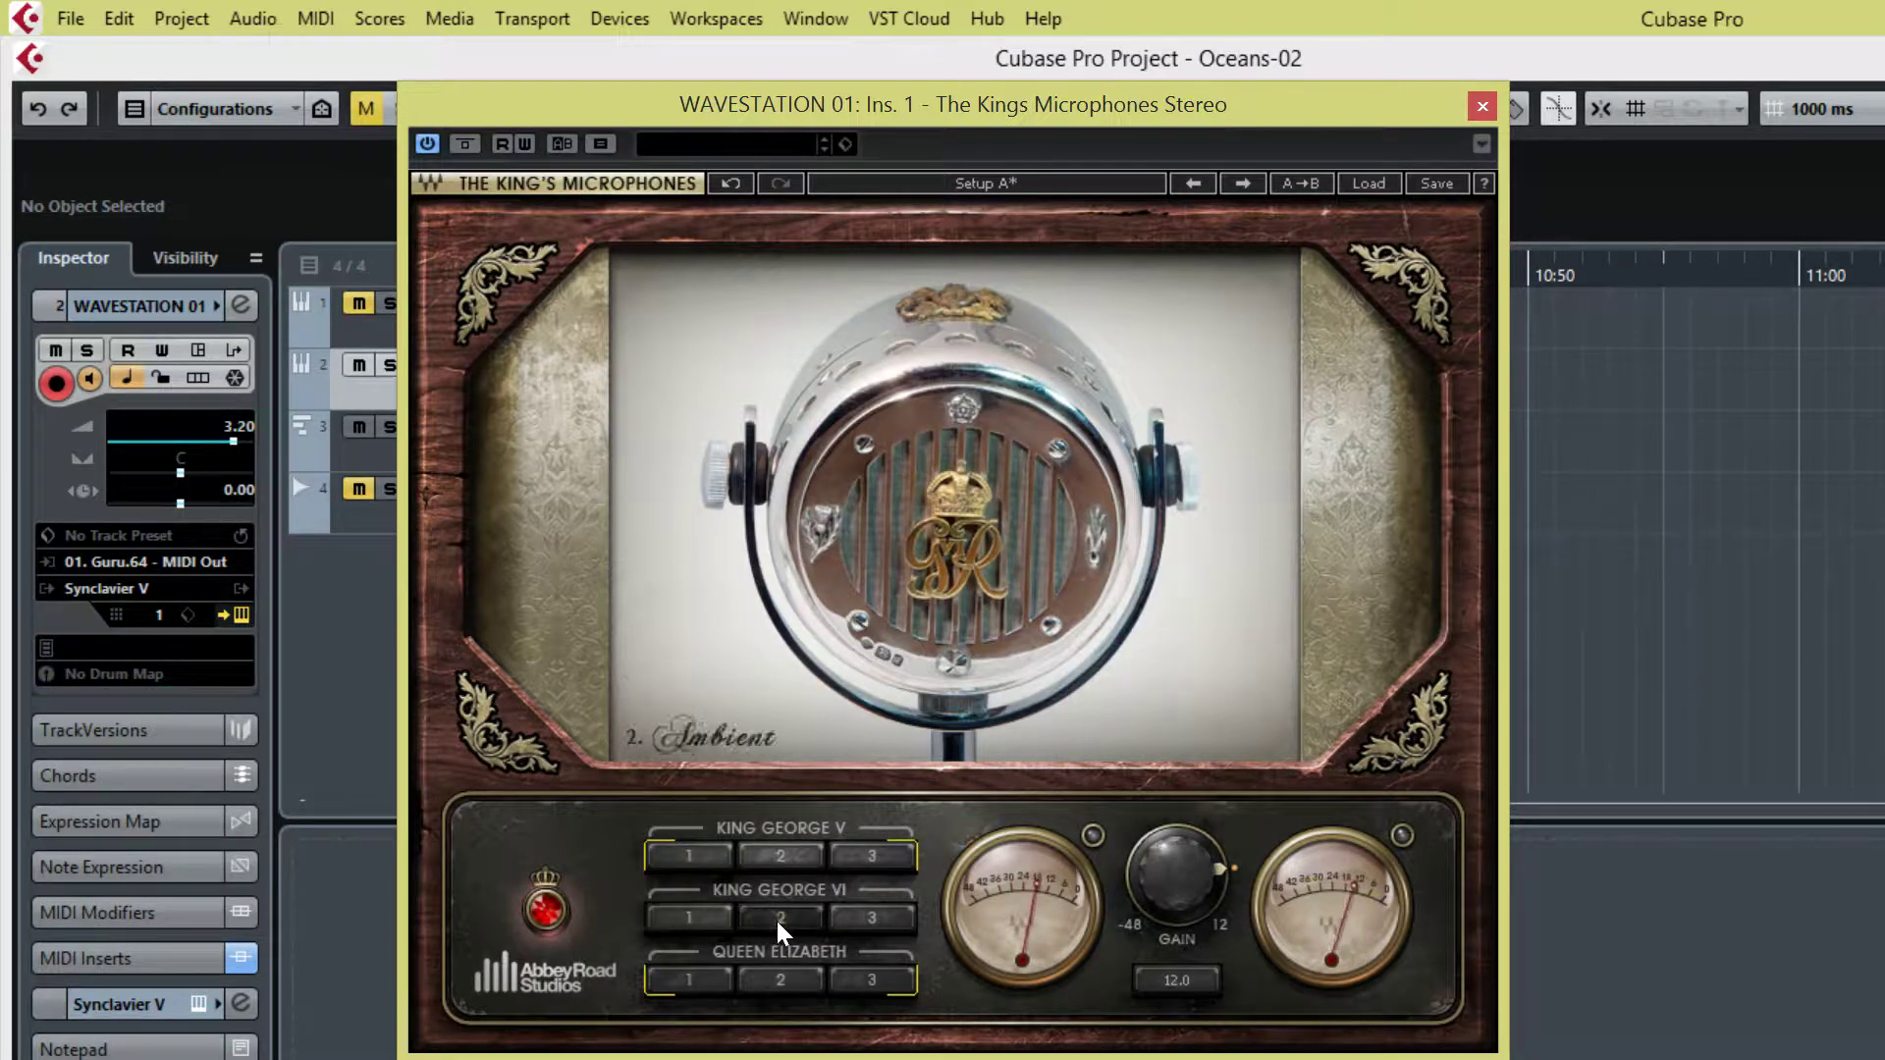
{"action": "left_click", "coordinate": [872, 919]}
{"action": "left_click", "coordinate": [885, 855]}
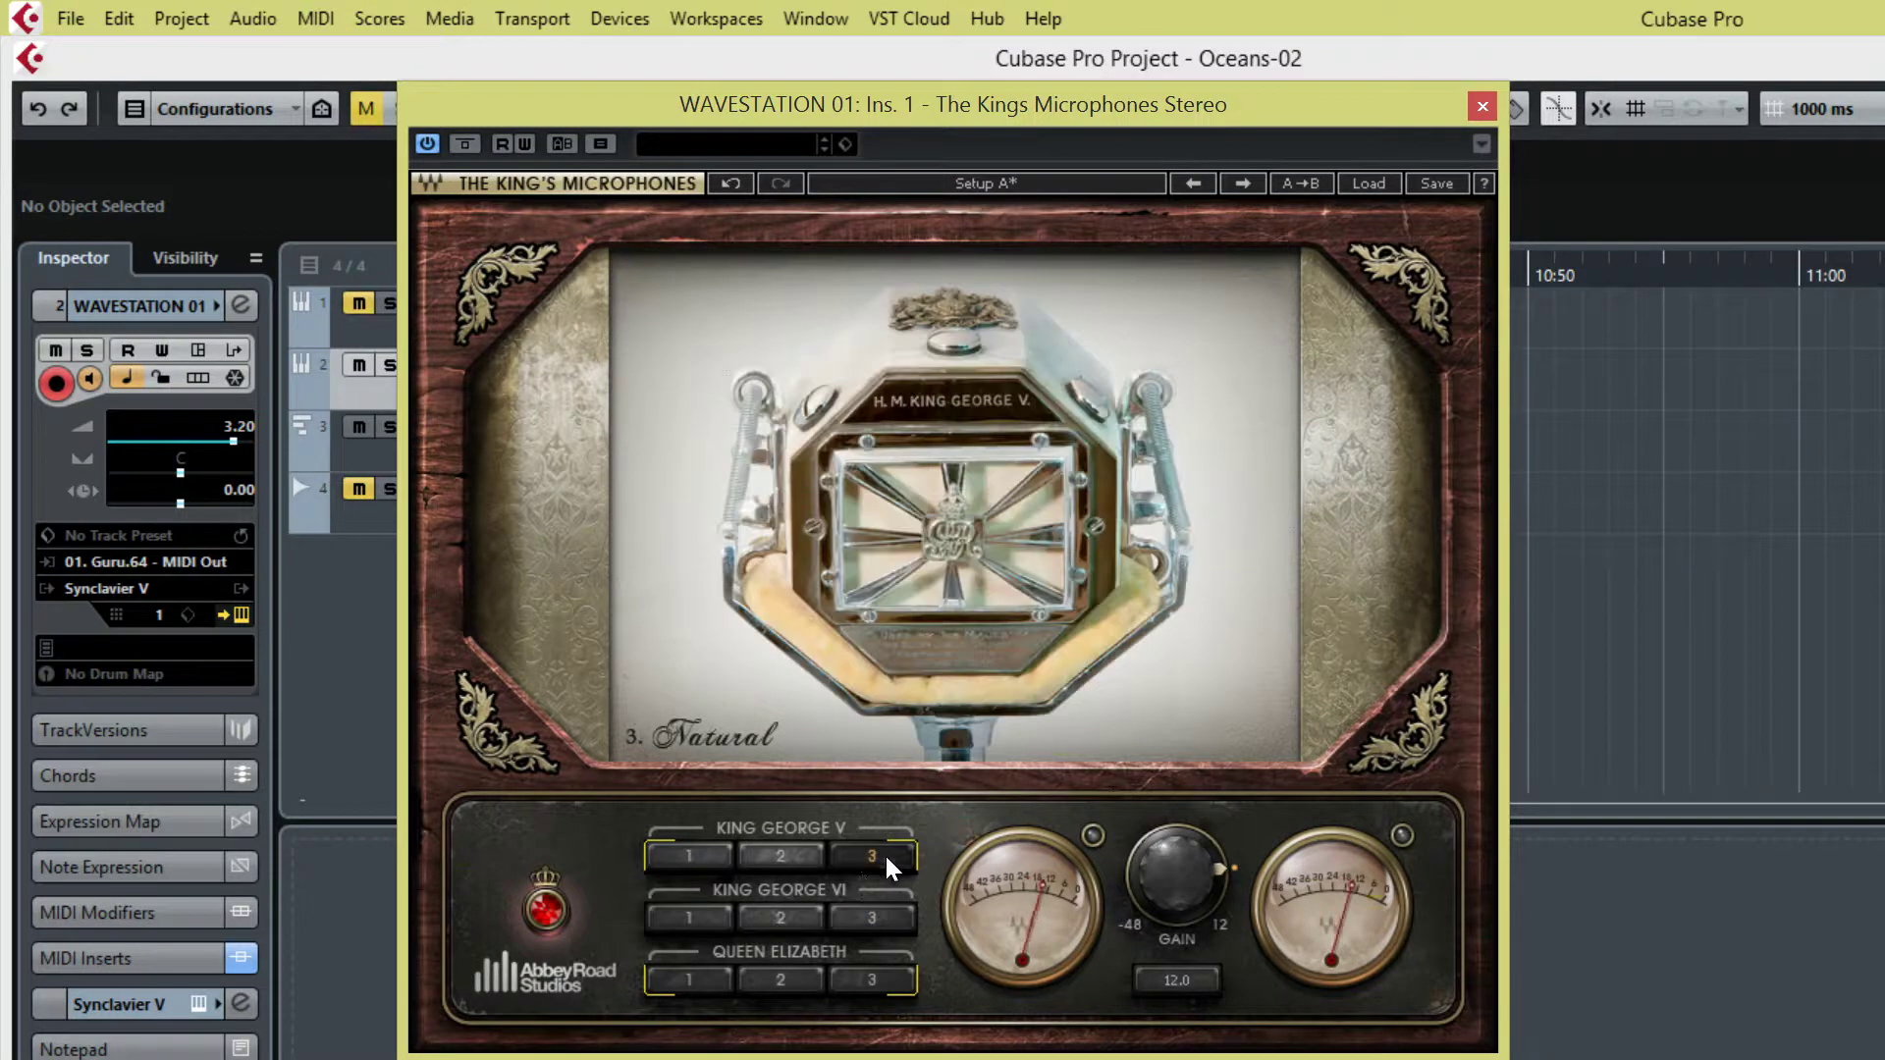
- Audition the Queen Elizabeth microphone in positions 1, 2 and 3, set position 1 (Close) and close the plug-in window
{"action": "left_click", "coordinate": [697, 976]}
{"action": "left_click", "coordinate": [762, 976]}
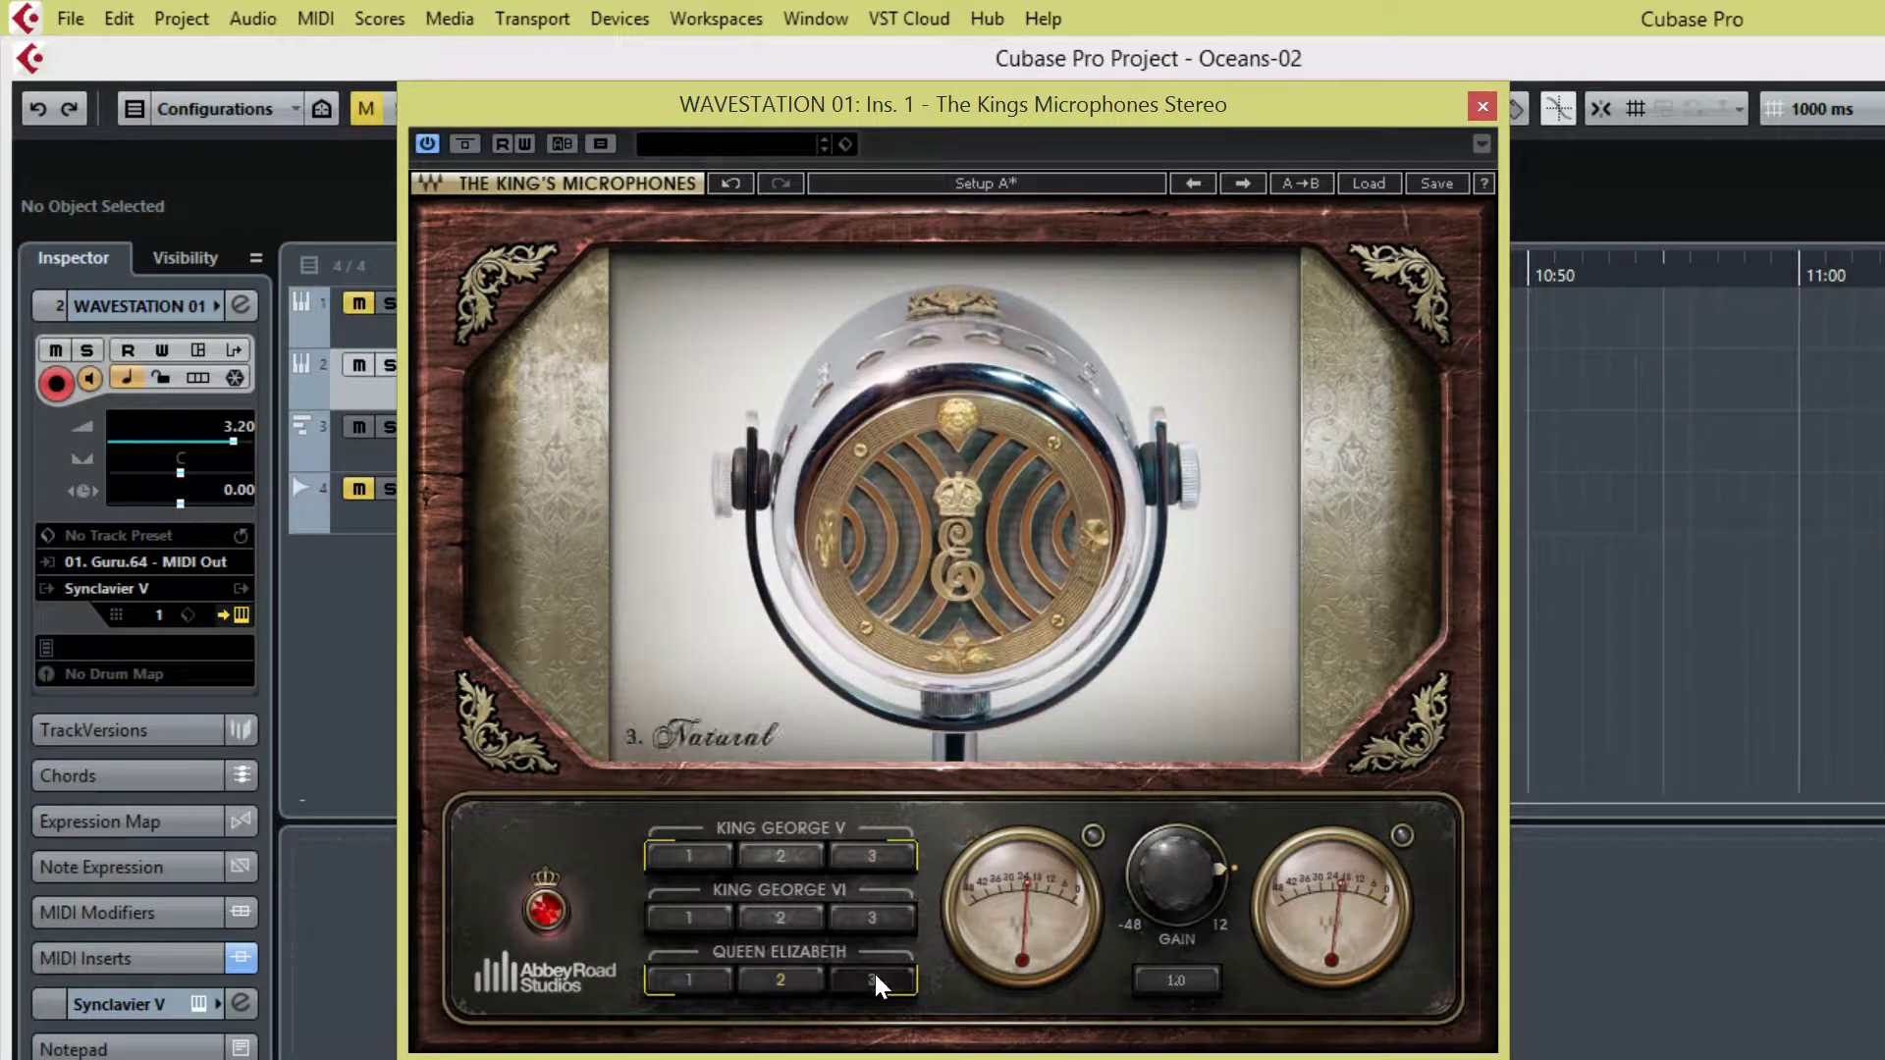
{"action": "left_click", "coordinate": [874, 977]}
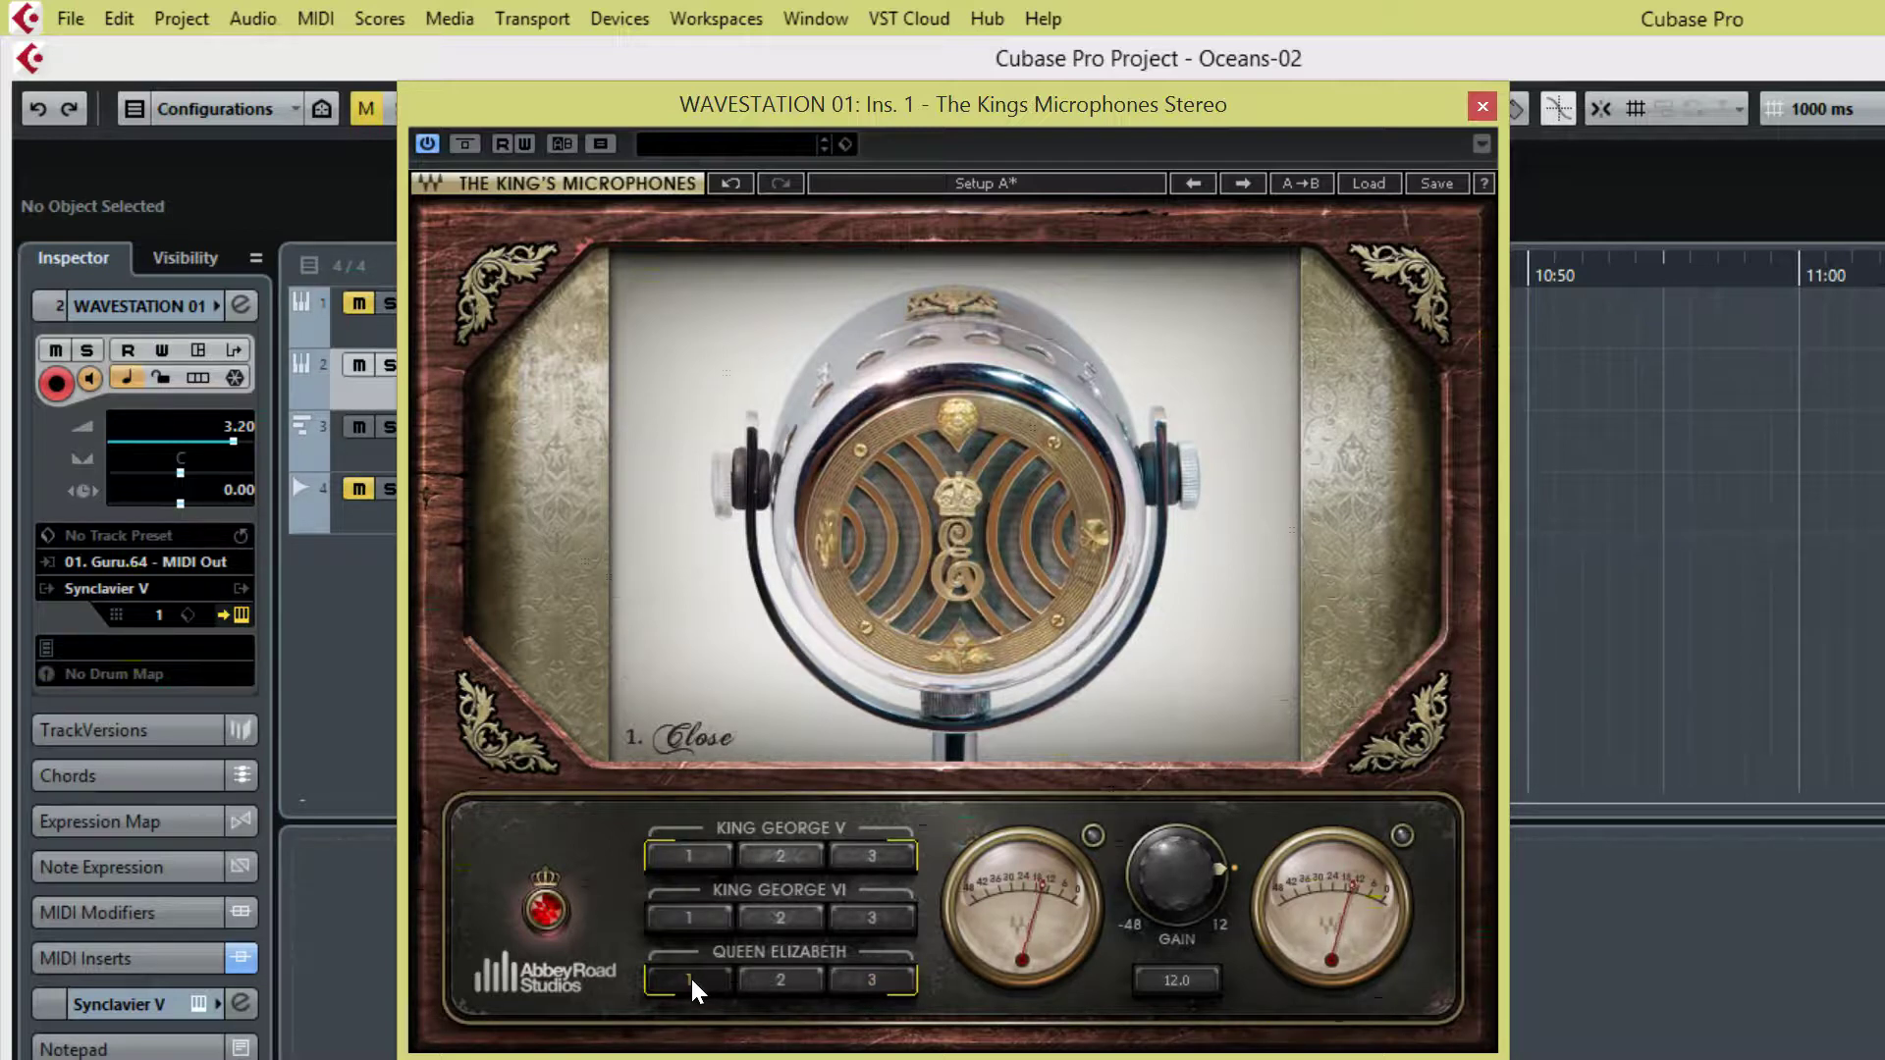
{"action": "left_click", "coordinate": [1480, 108]}
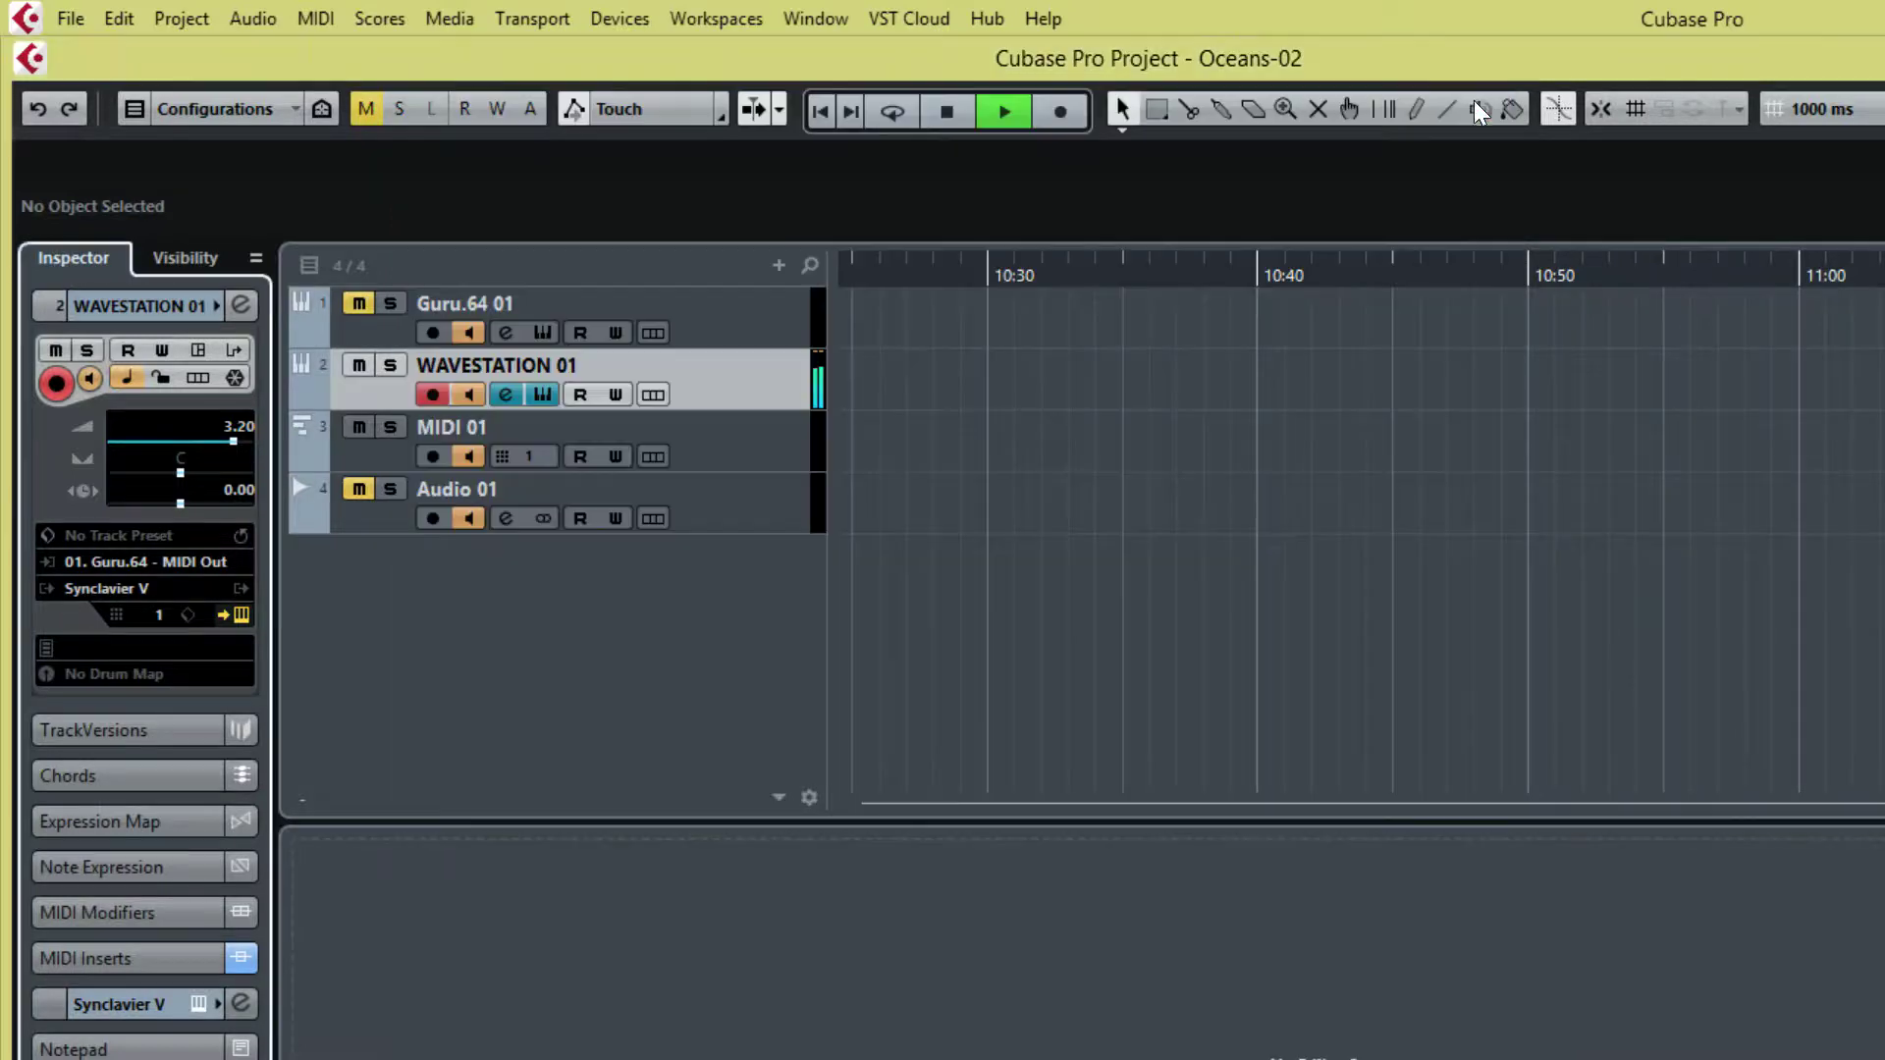
- Replace the WAVESTATION 01 track's instrument with SEM V2, discarding the Synclavier V changes, and restart playback
{"action": "left_click", "coordinate": [751, 375]}
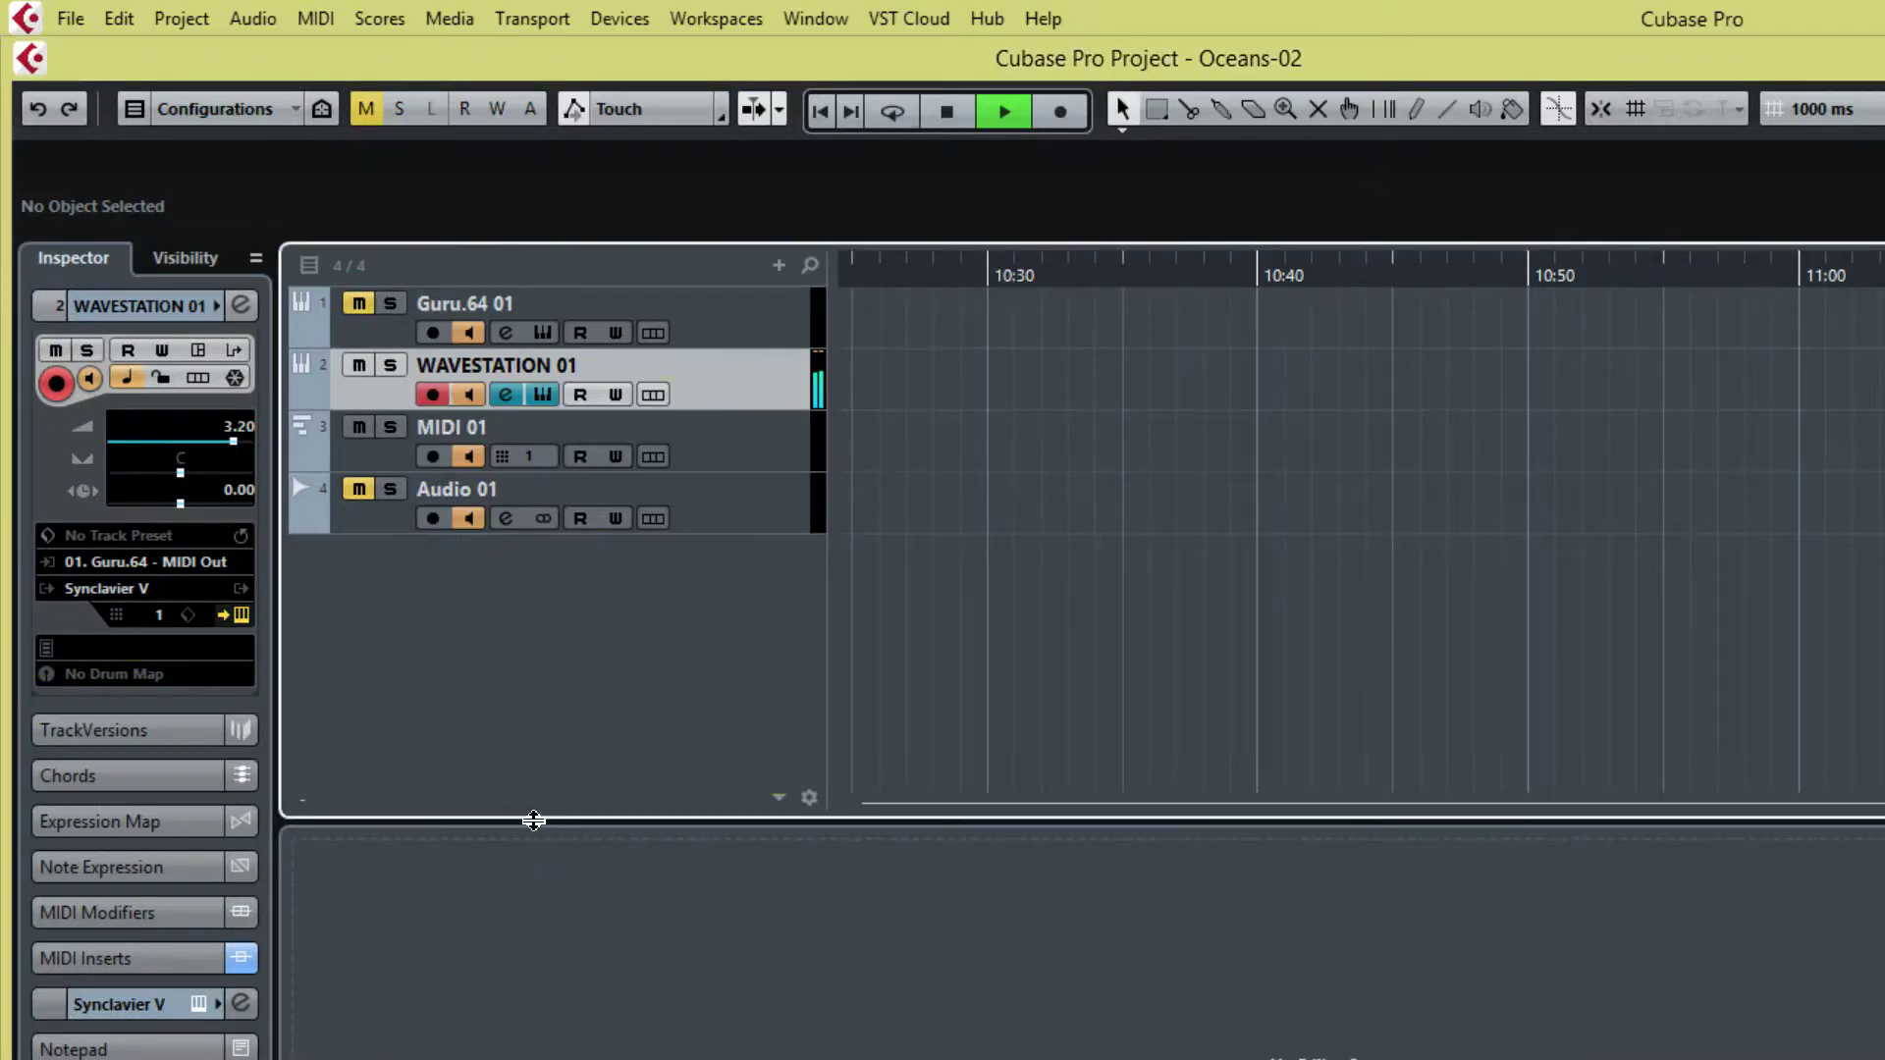
{"action": "left_click", "coordinate": [238, 591]}
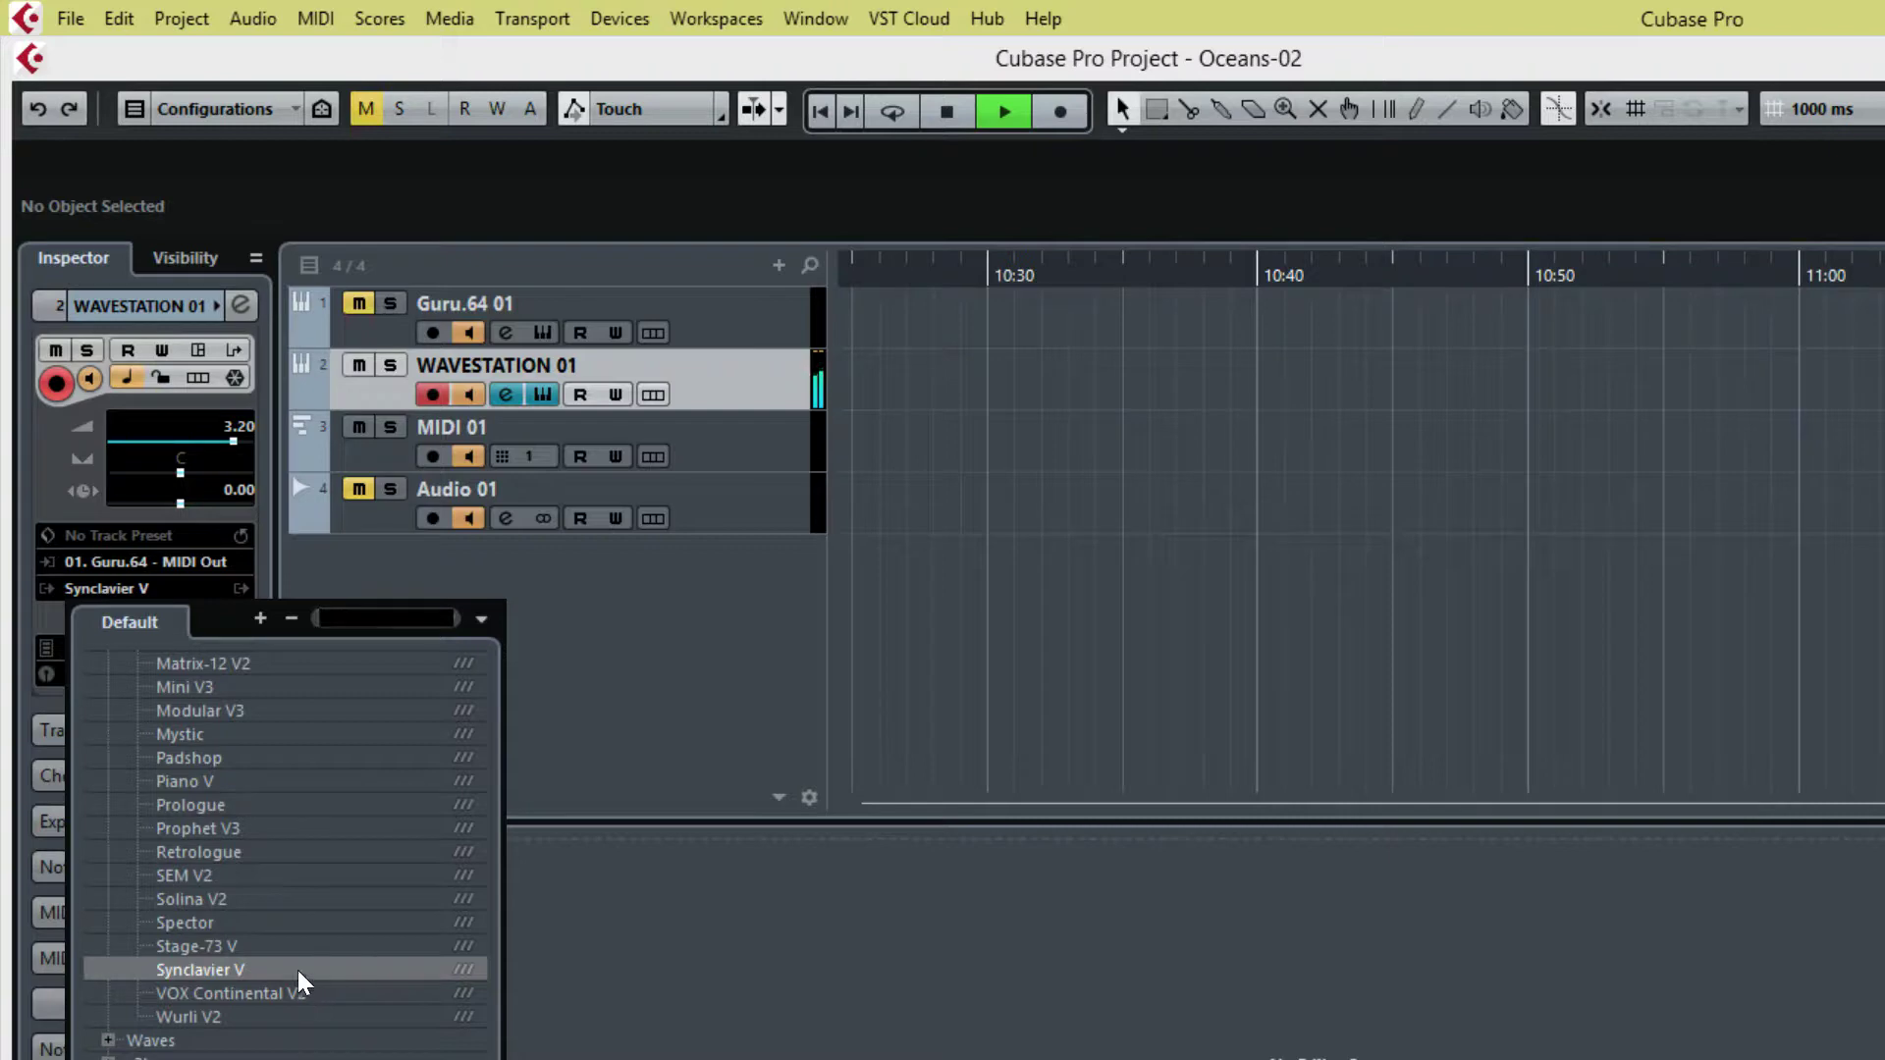
{"action": "left_click", "coordinate": [187, 876]}
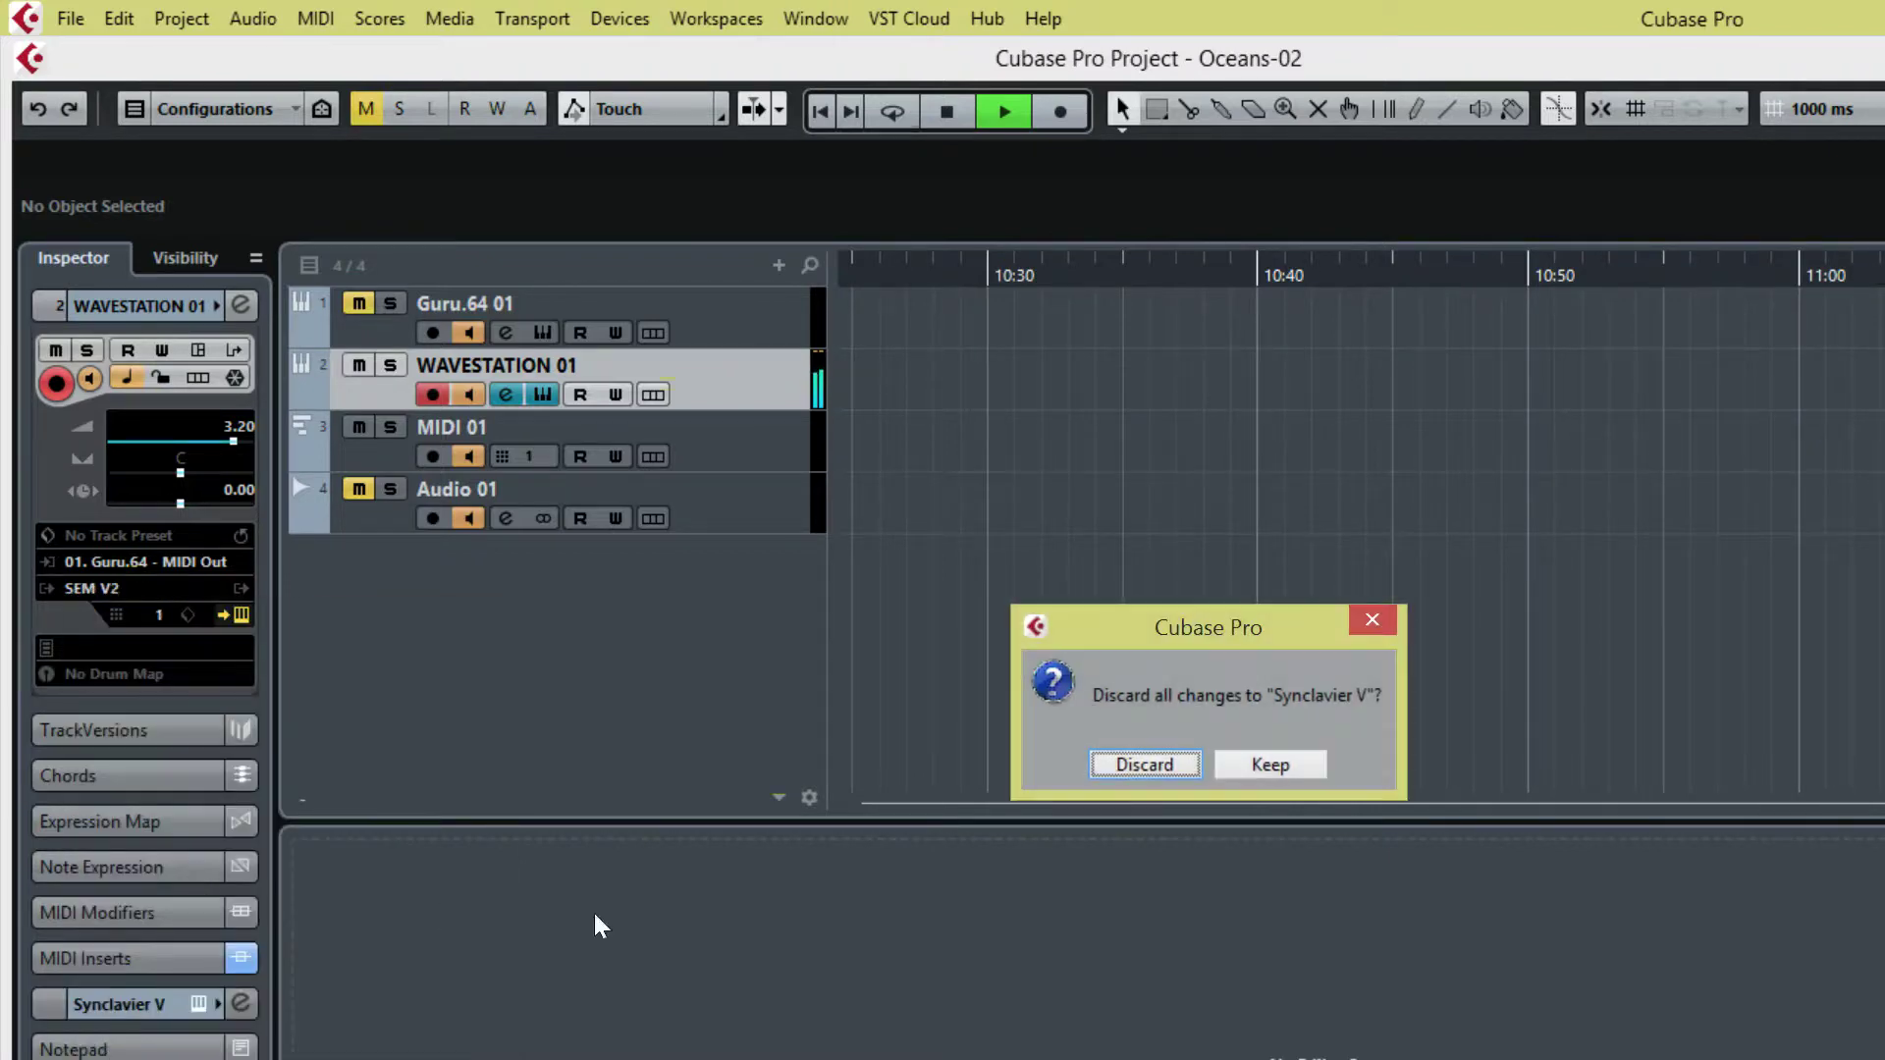
{"action": "left_click", "coordinate": [1105, 766]}
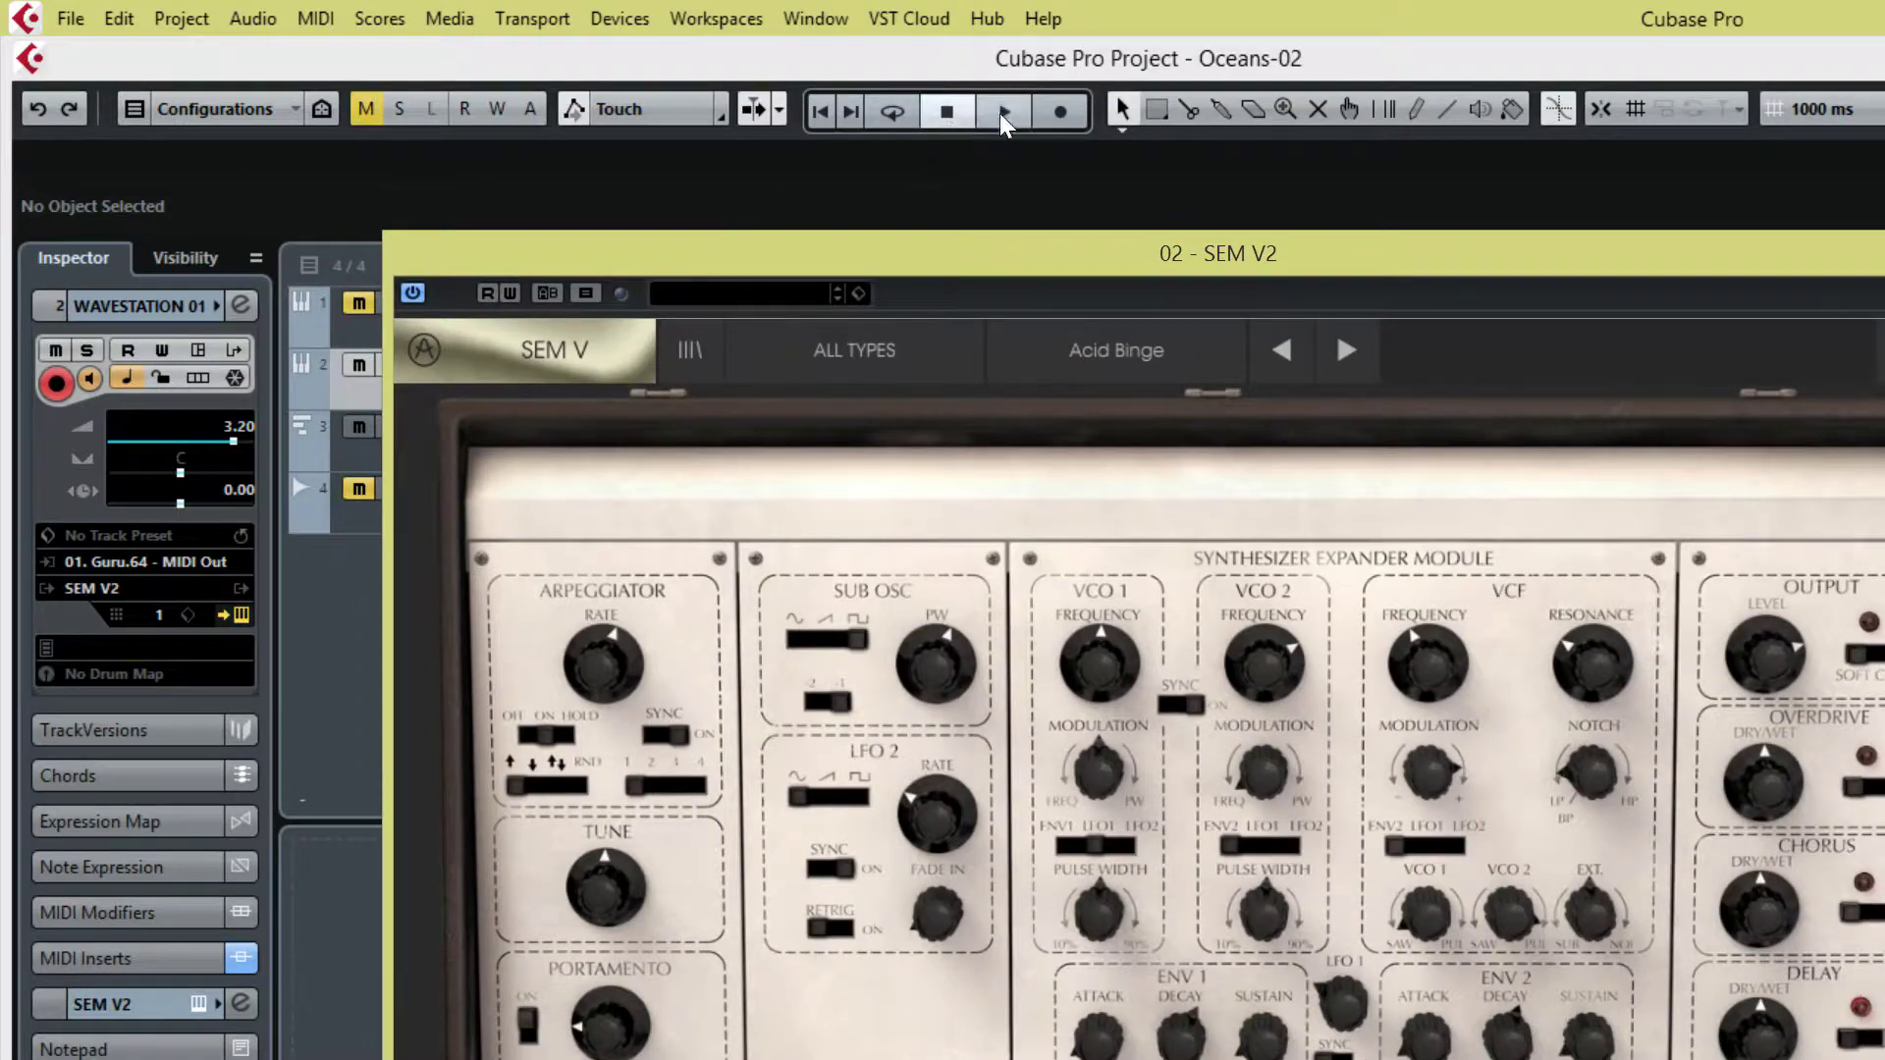
{"action": "left_click", "coordinate": [999, 114]}
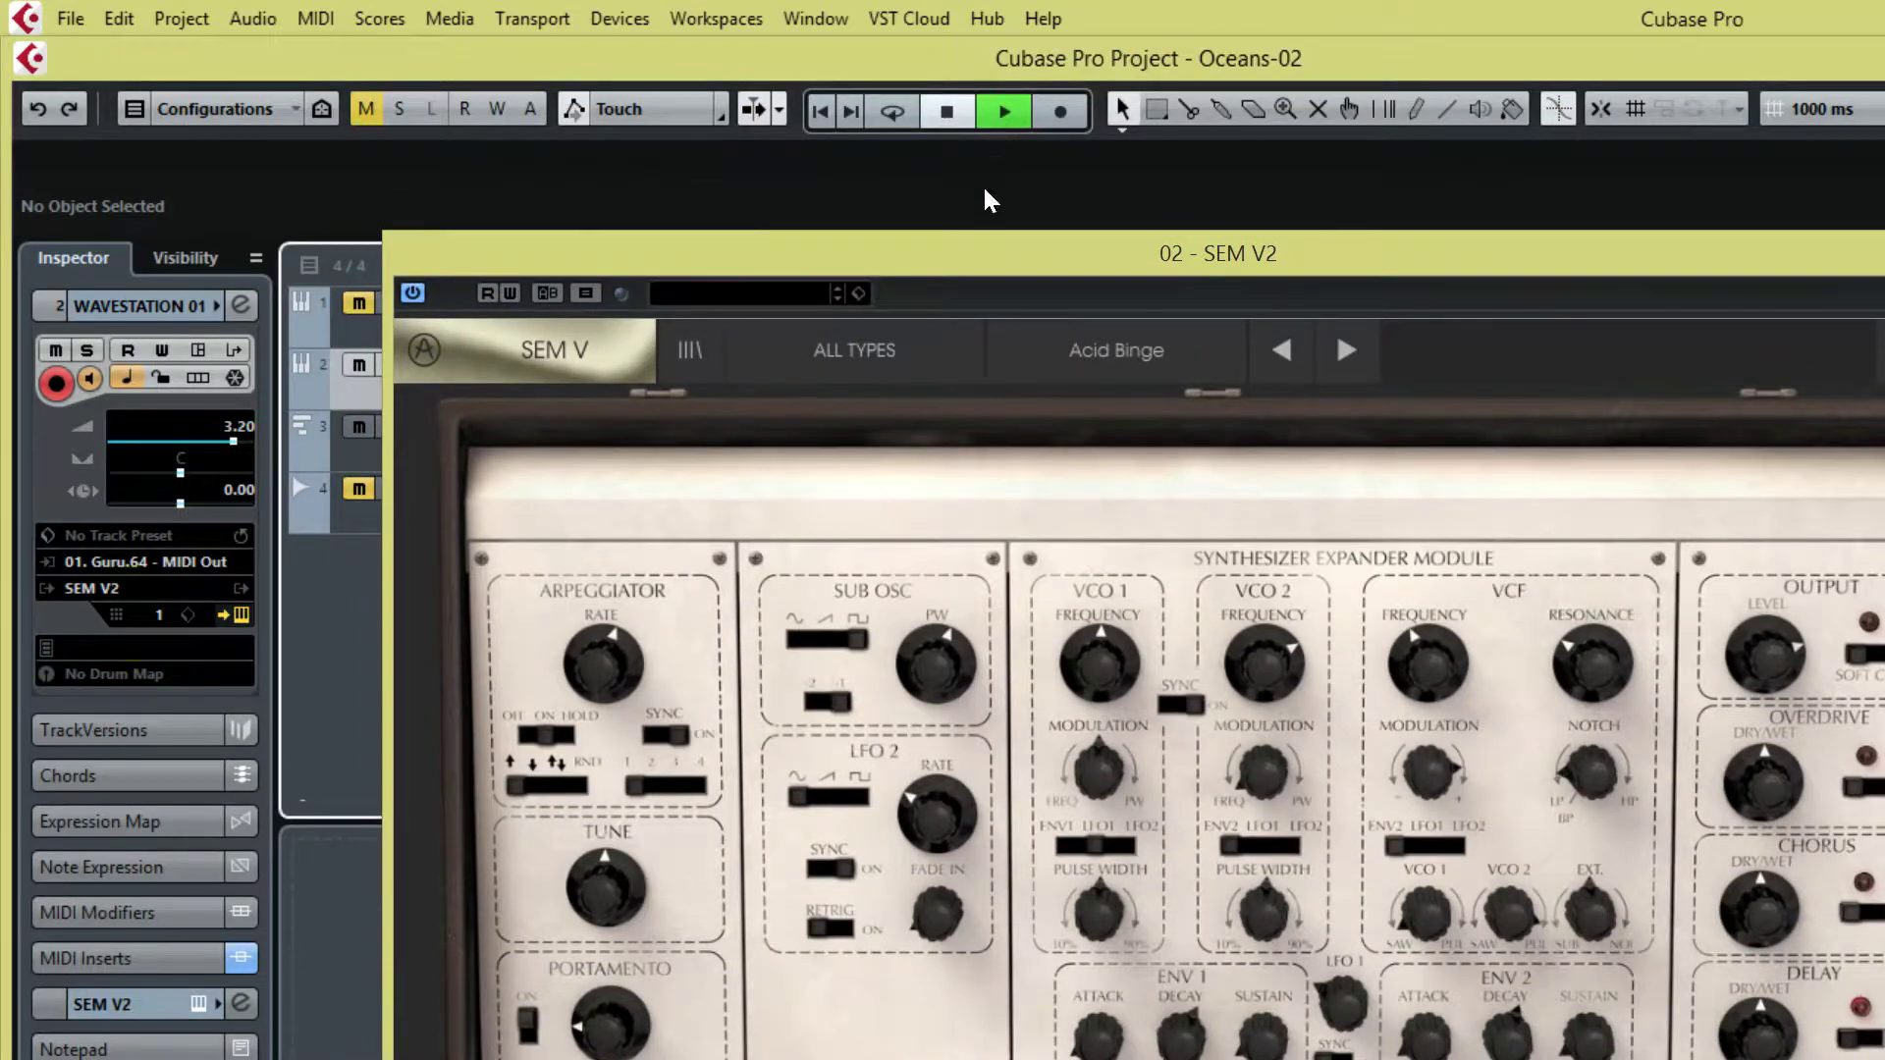
- Load the Dripp preset from the Percussive category in SEM V2 and close the instrument window
{"action": "left_click_drag", "start_coordinate": [962, 254], "coordinate": [699, 74]}
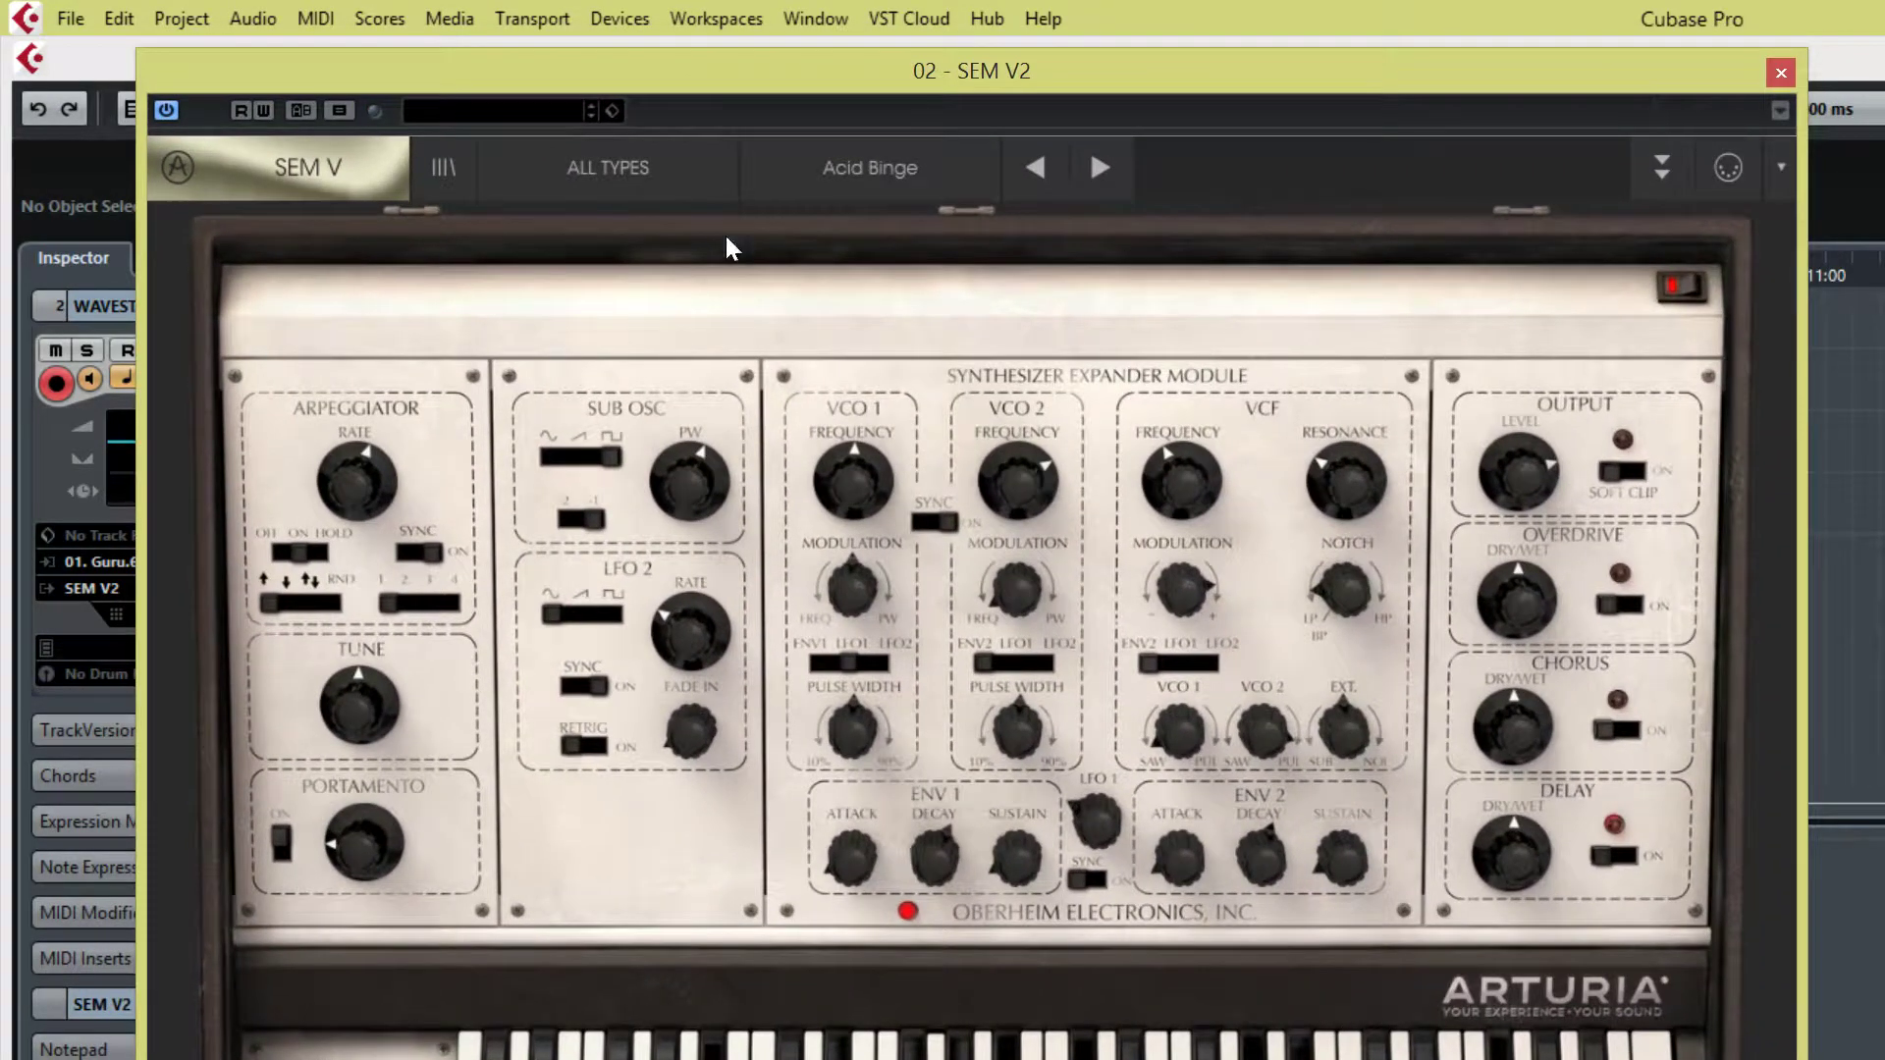
{"action": "left_click", "coordinate": [646, 165]}
{"action": "mouse_move", "coordinate": [663, 334]}
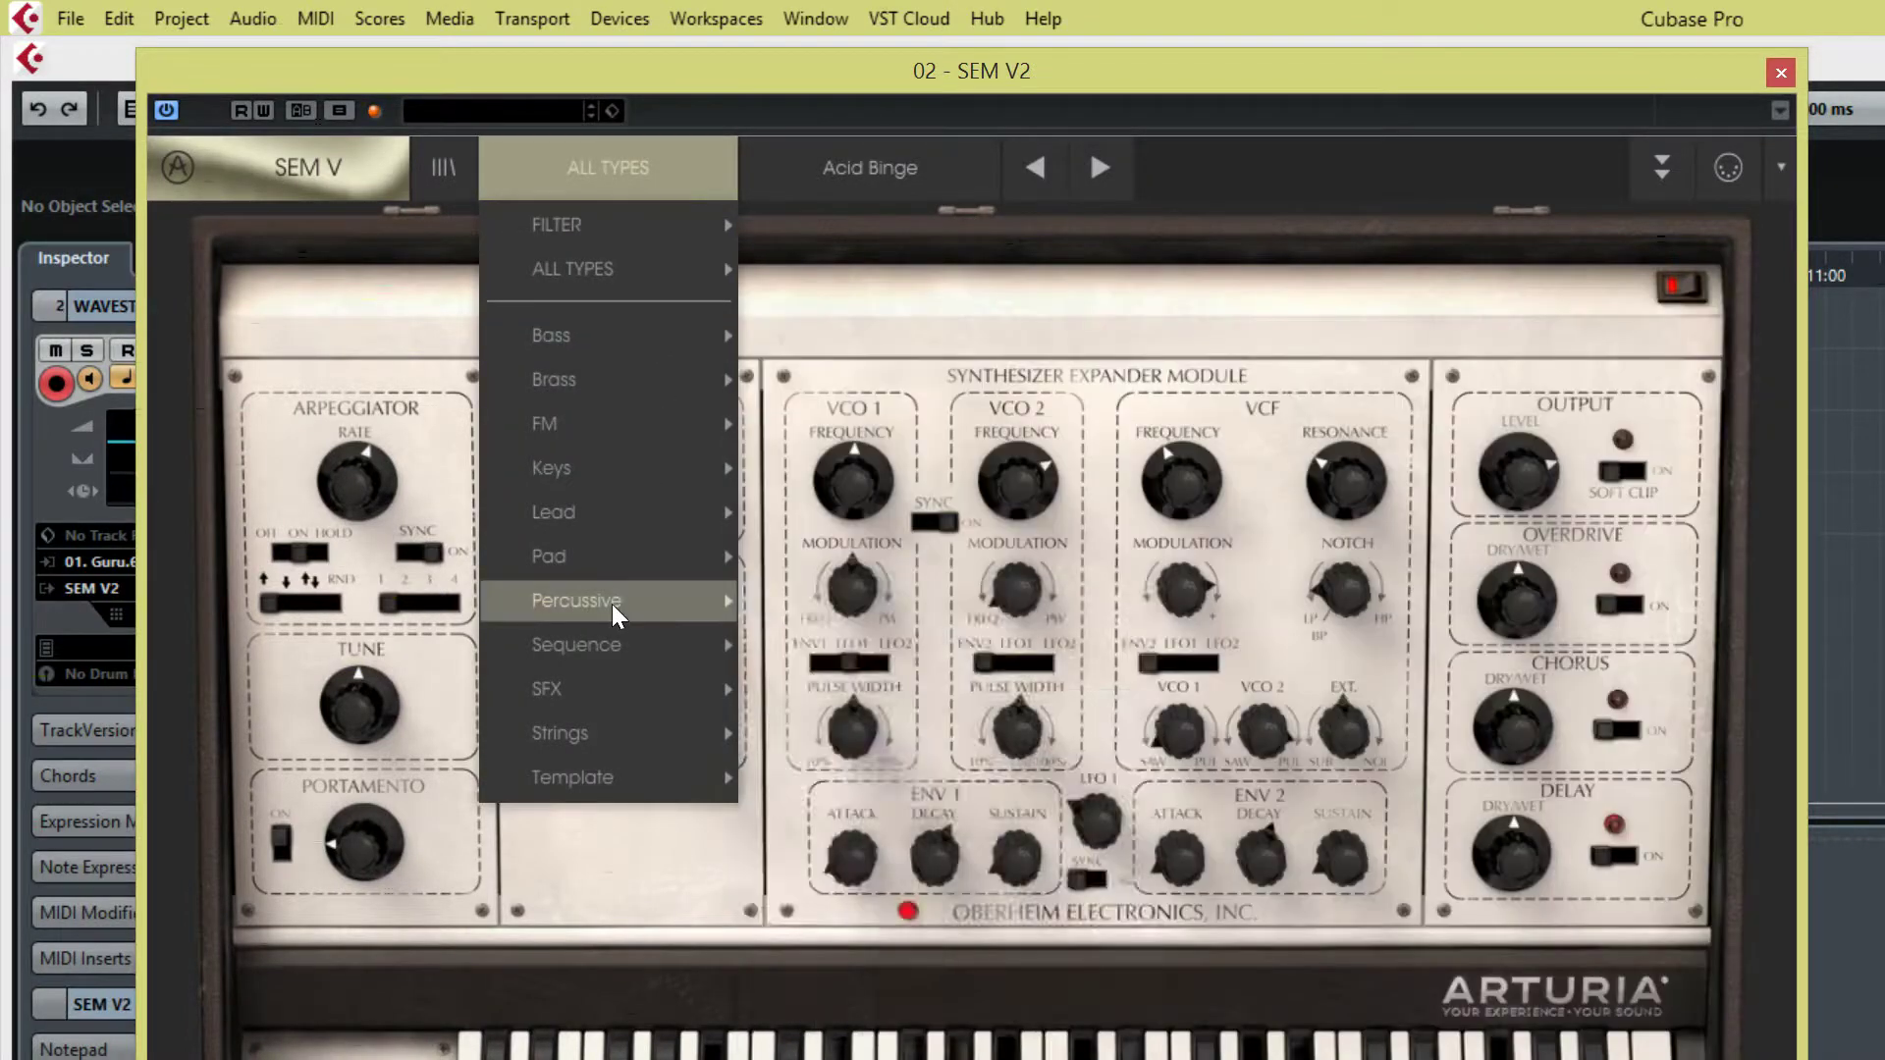
{"action": "mouse_move", "coordinate": [610, 604]}
{"action": "left_click", "coordinate": [776, 633]}
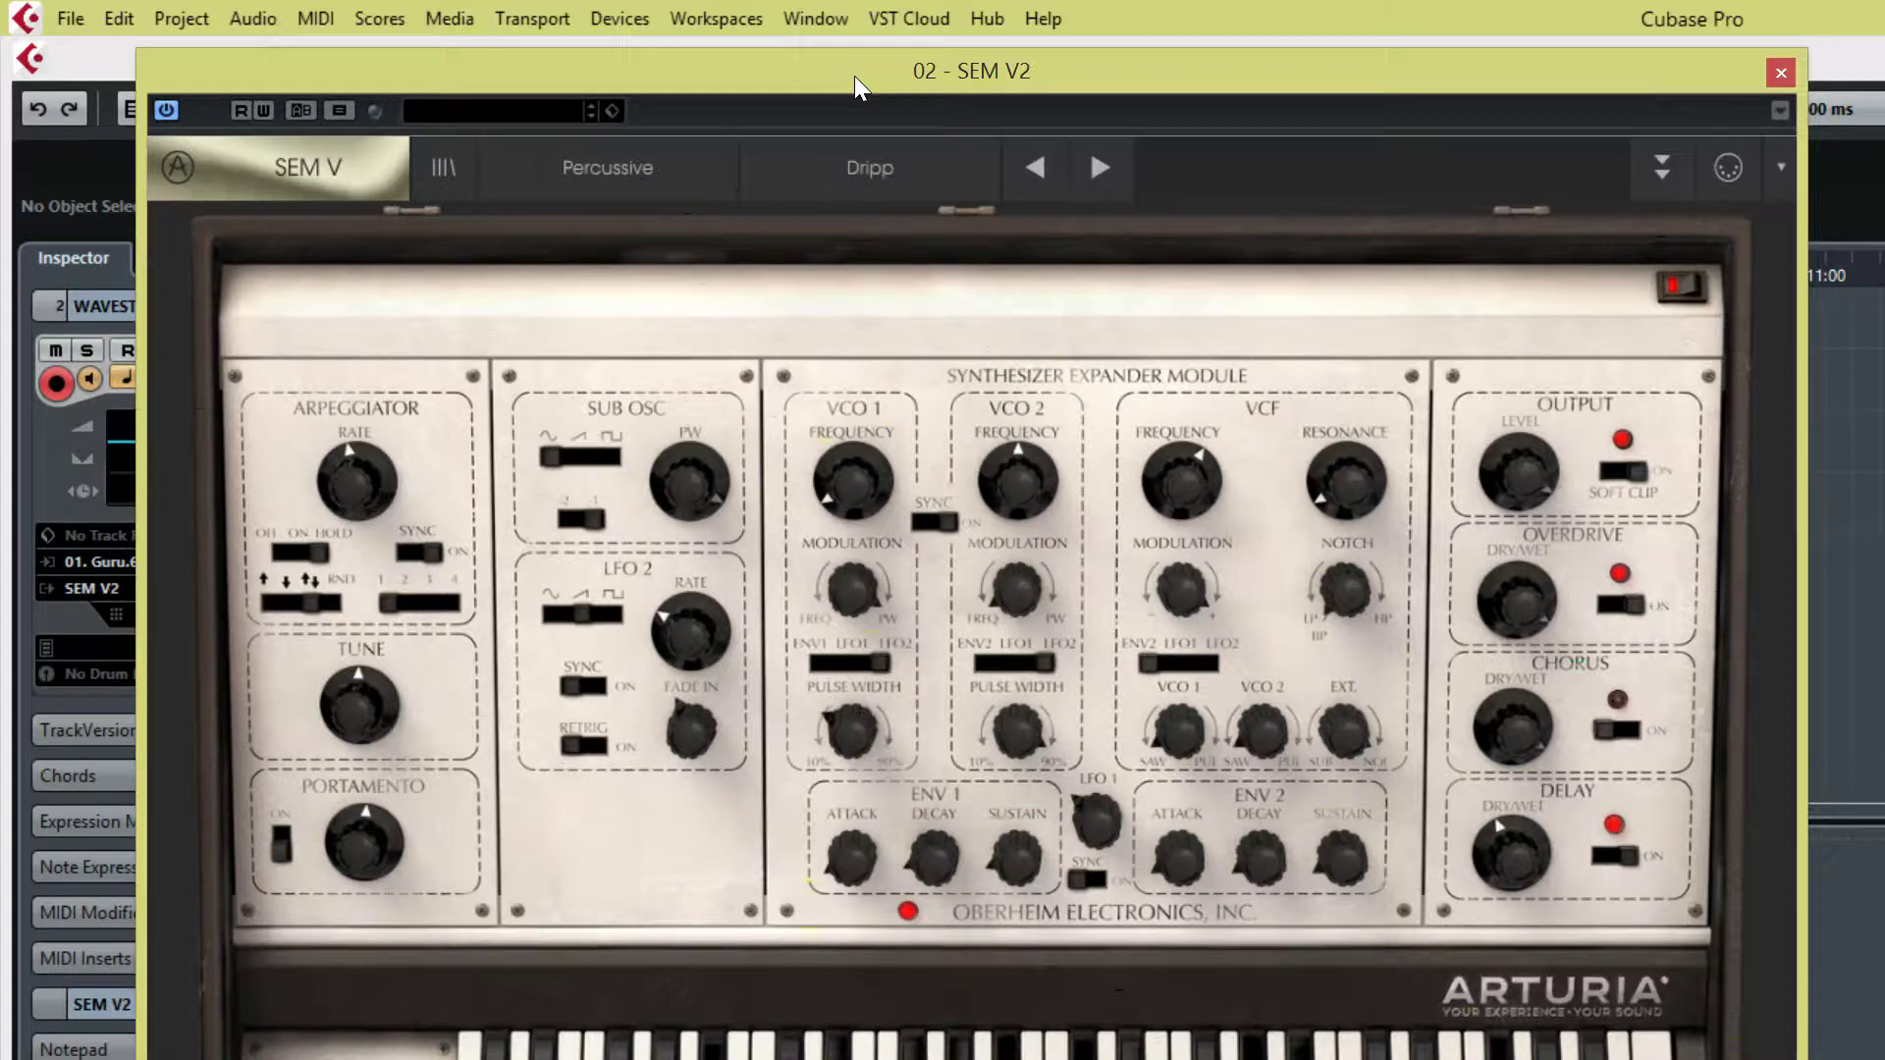
{"action": "left_click_drag", "start_coordinate": [854, 75], "coordinate": [884, 281]}
{"action": "key", "text": "Escape"}
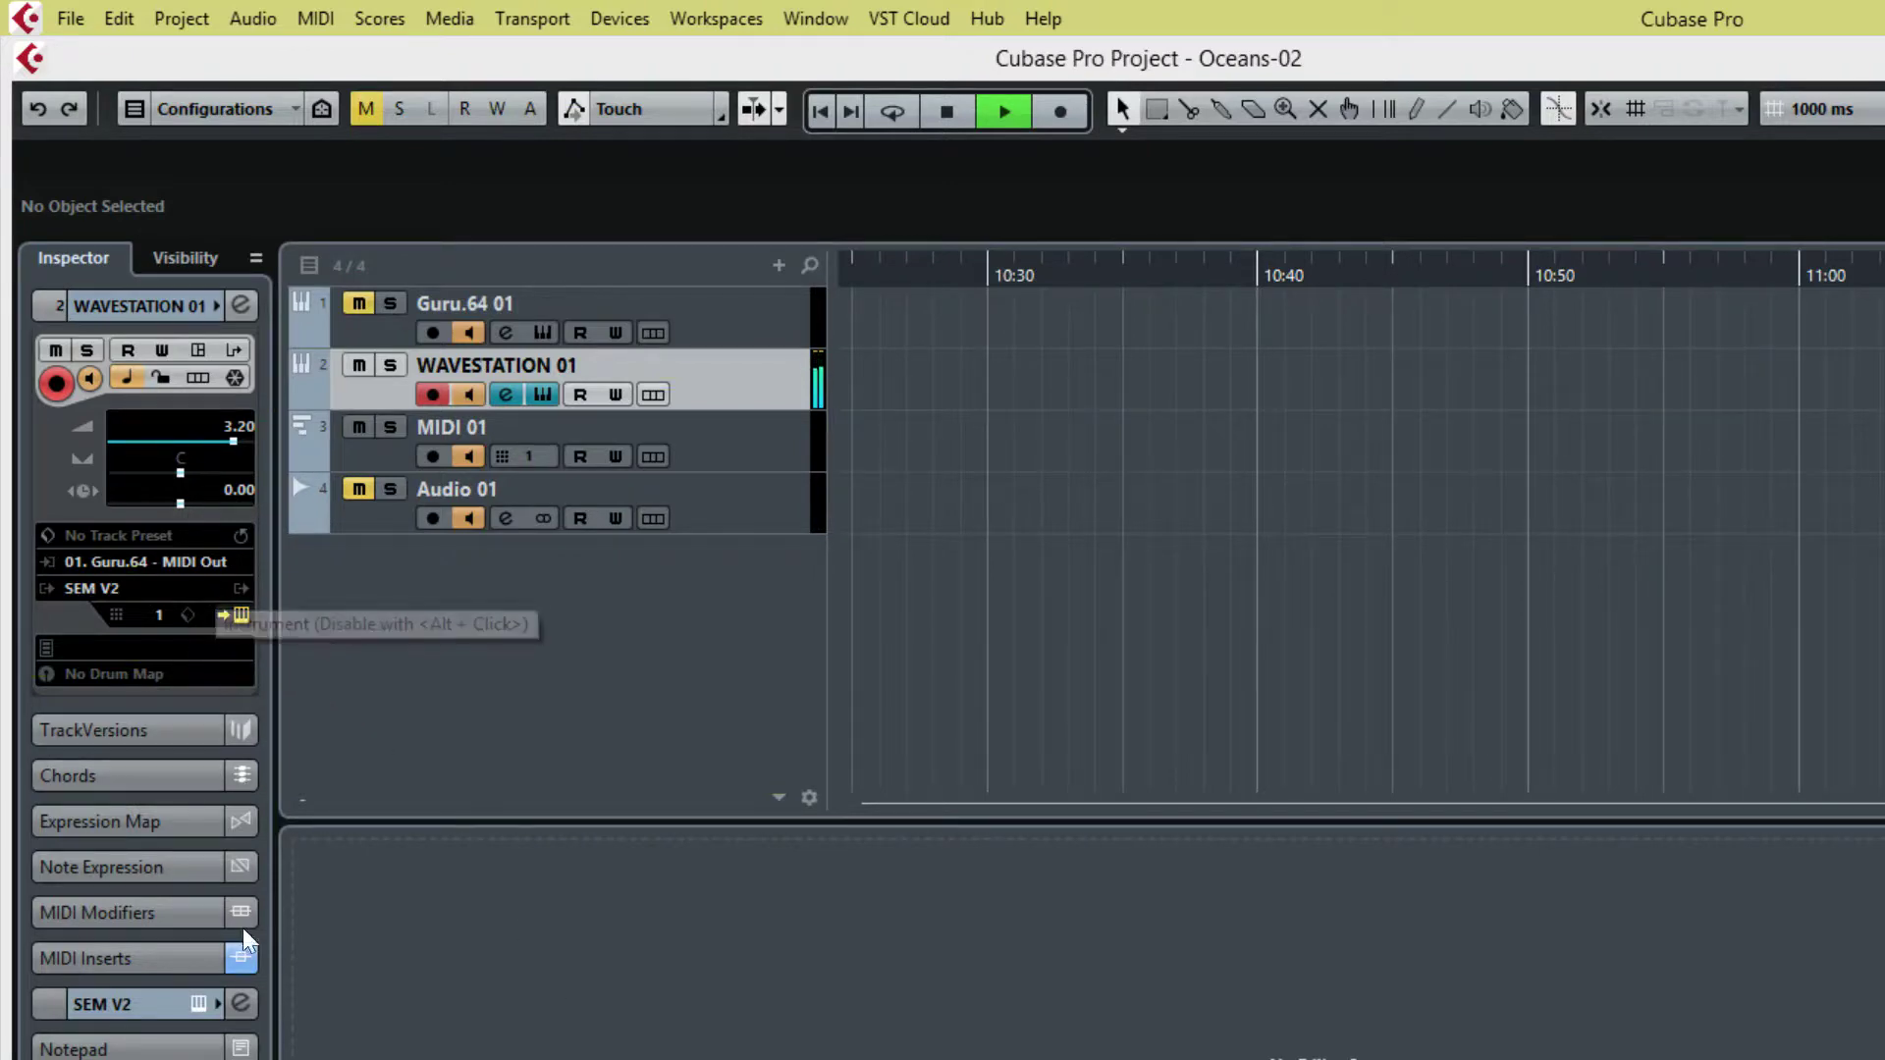
- Open The King's Microphones plug-in from the WAVESTATION 01 track's first audio insert
{"action": "left_click", "coordinate": [140, 1002]}
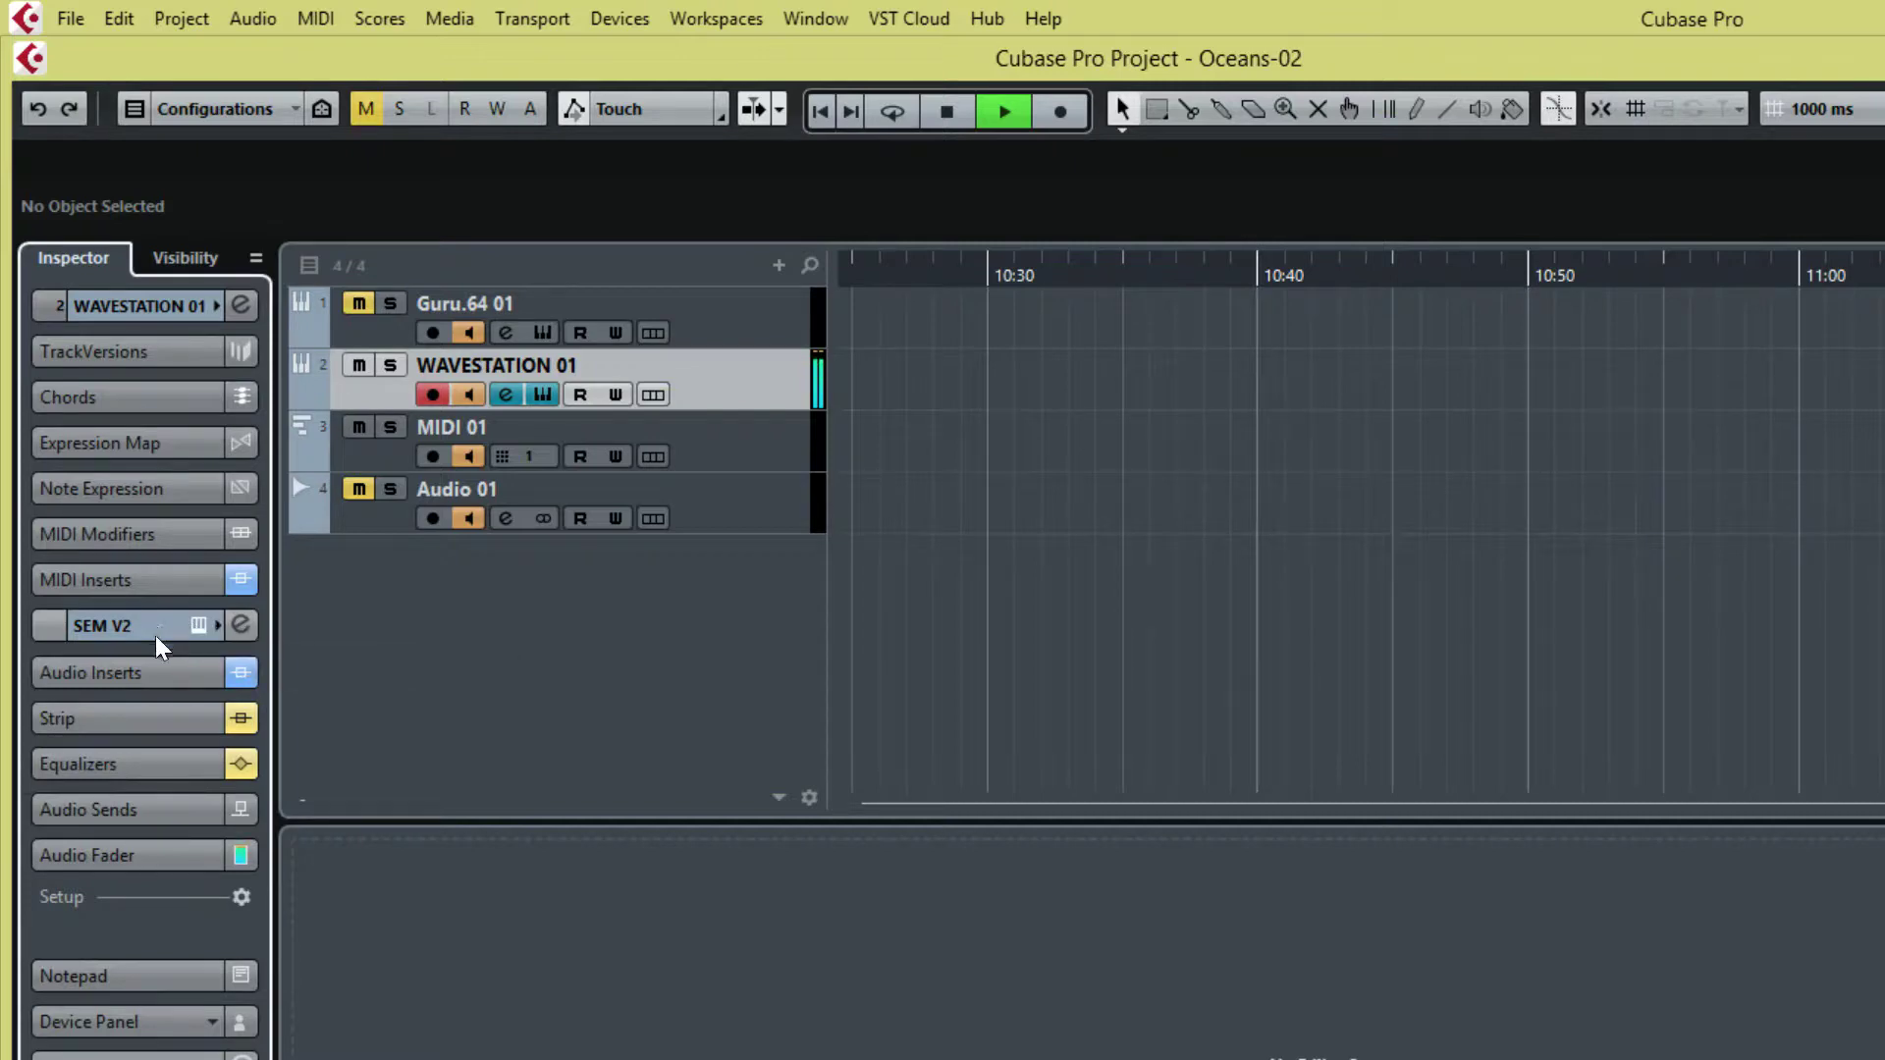
{"action": "left_click", "coordinate": [147, 672]}
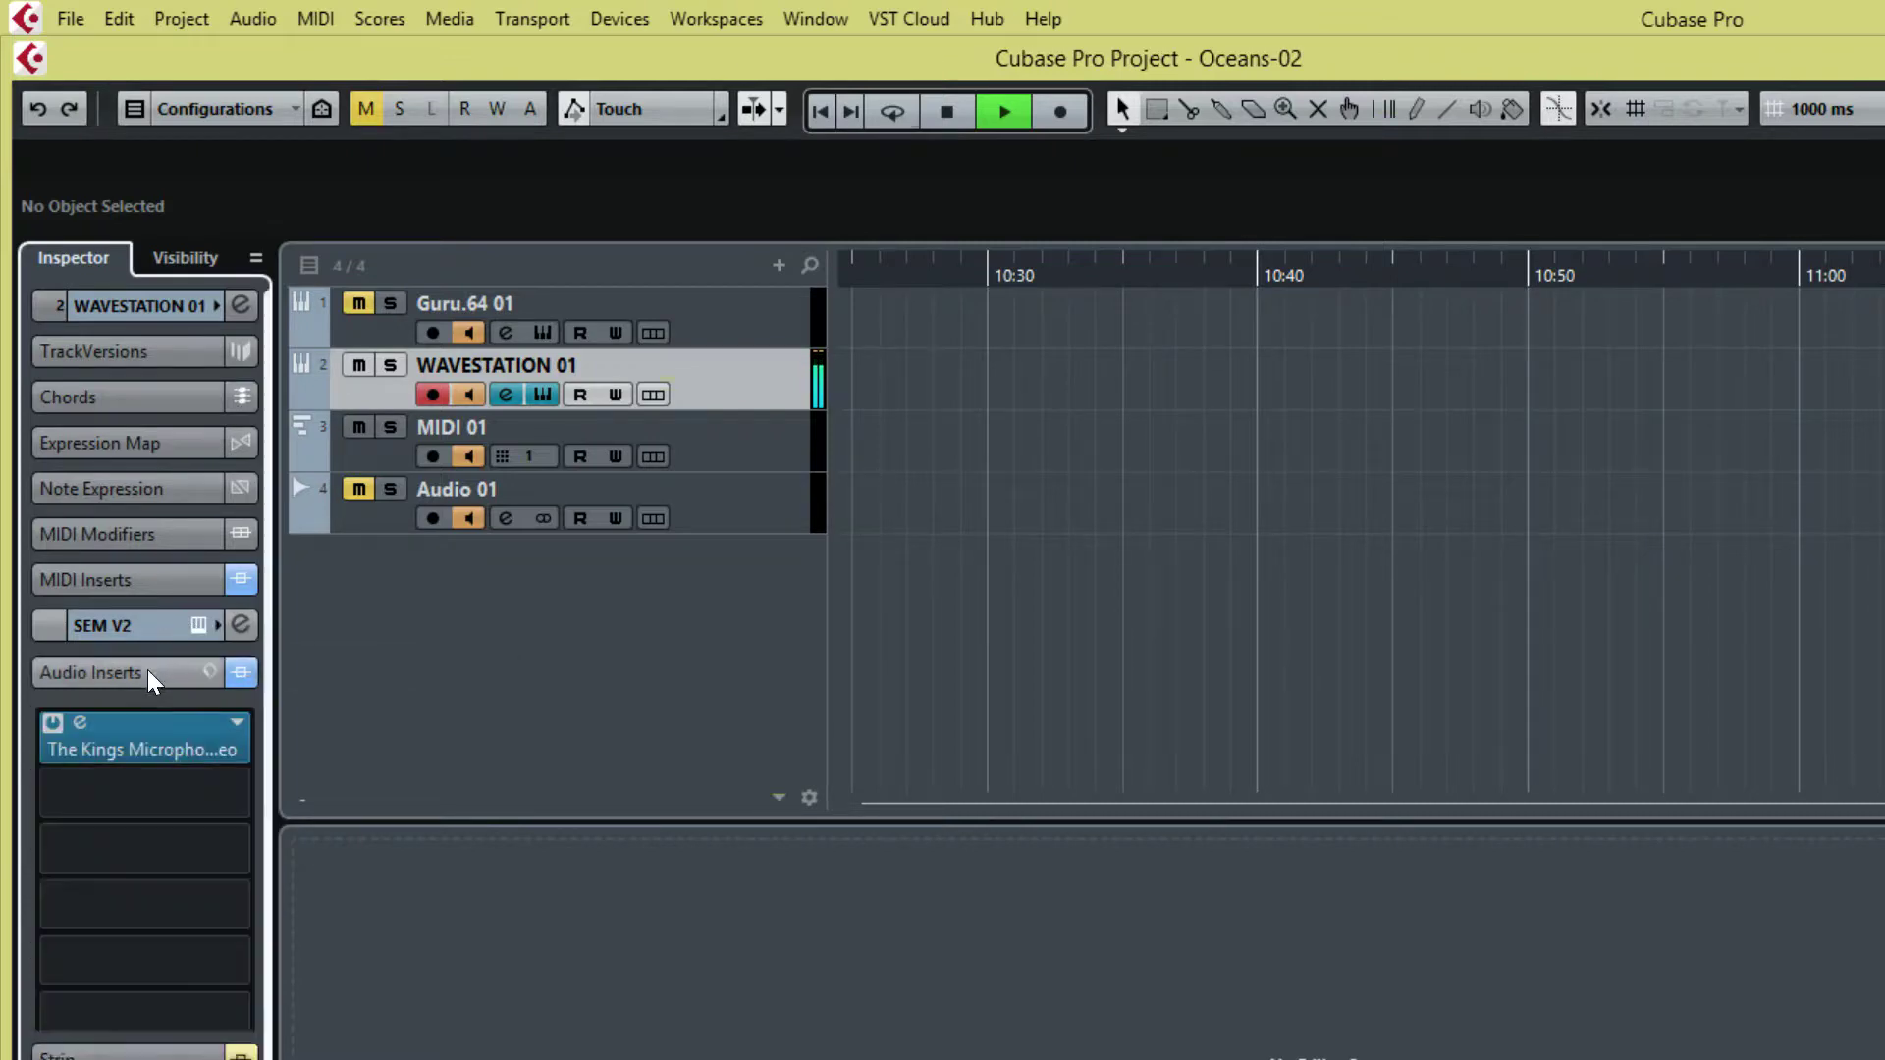
{"action": "left_click", "coordinate": [75, 727]}
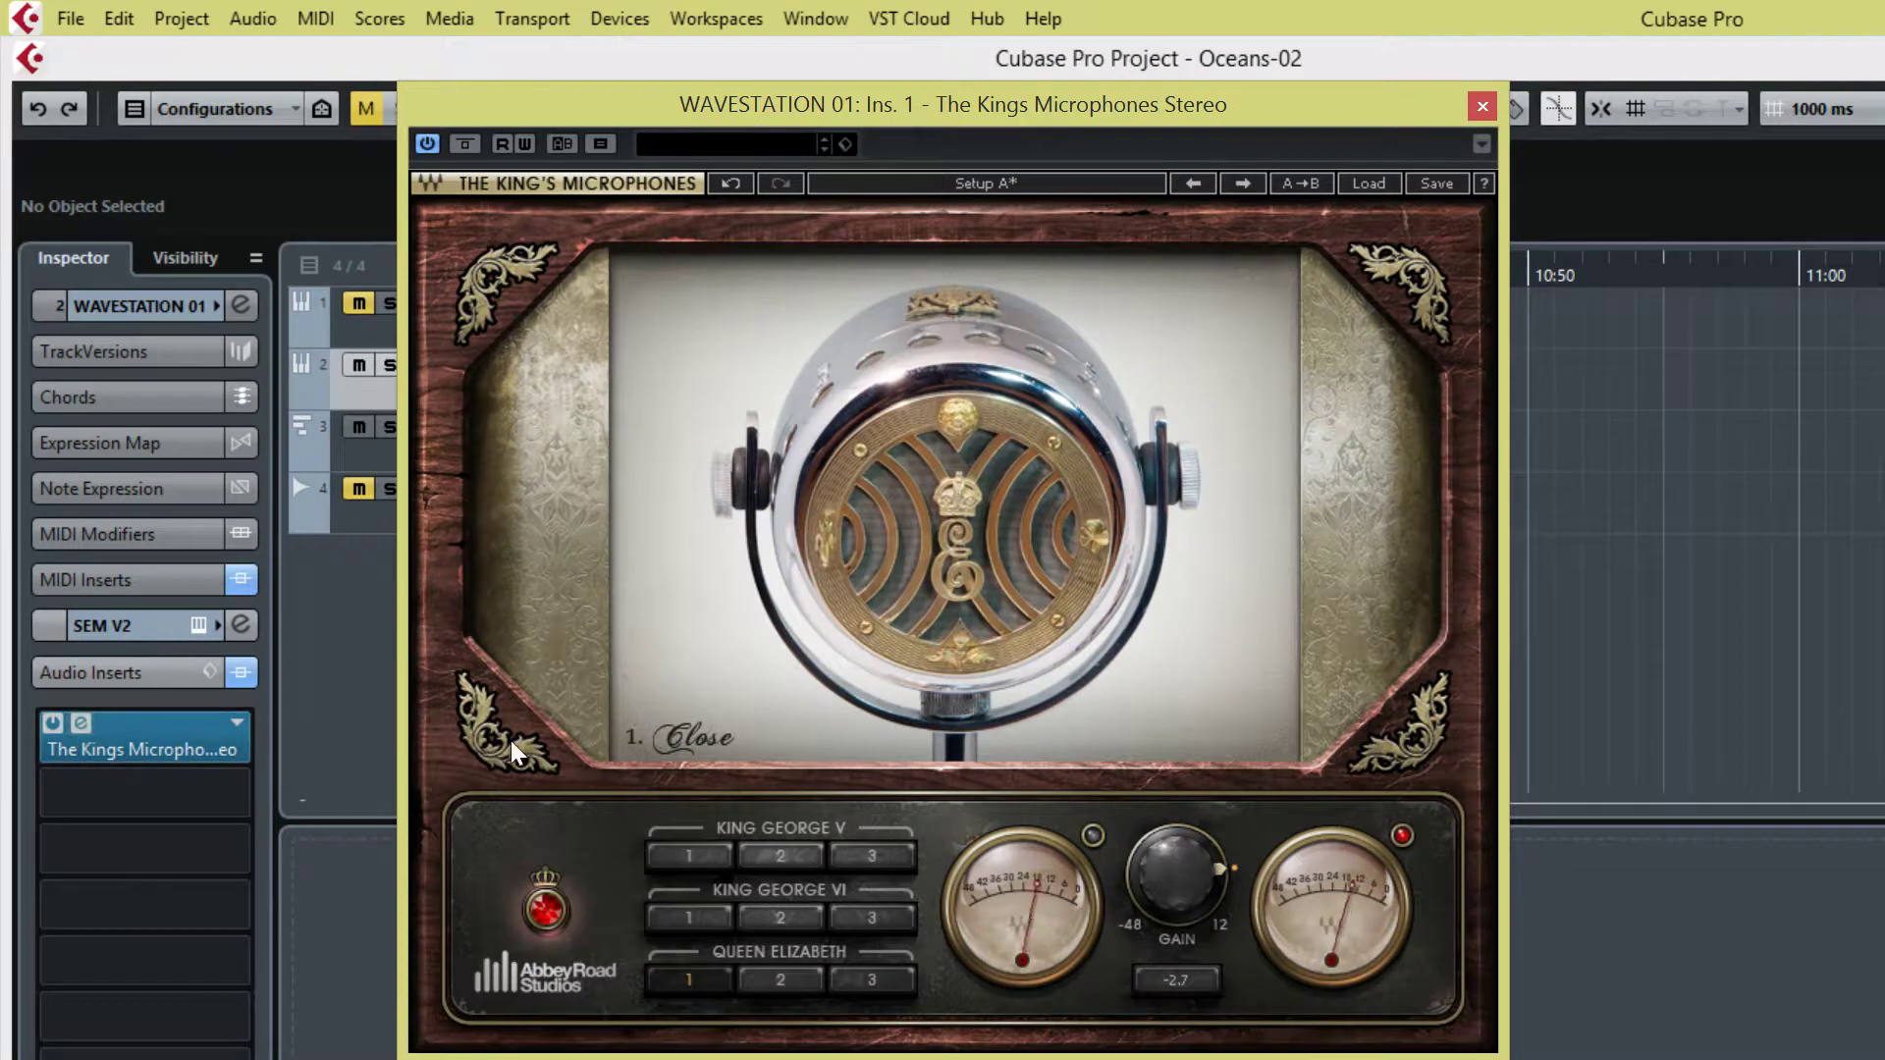
- Audition the King George V microphone in positions 3 (Natural), 2 (Ambient) and 1 (Close) on the Dripp sound
{"action": "left_click", "coordinate": [868, 855]}
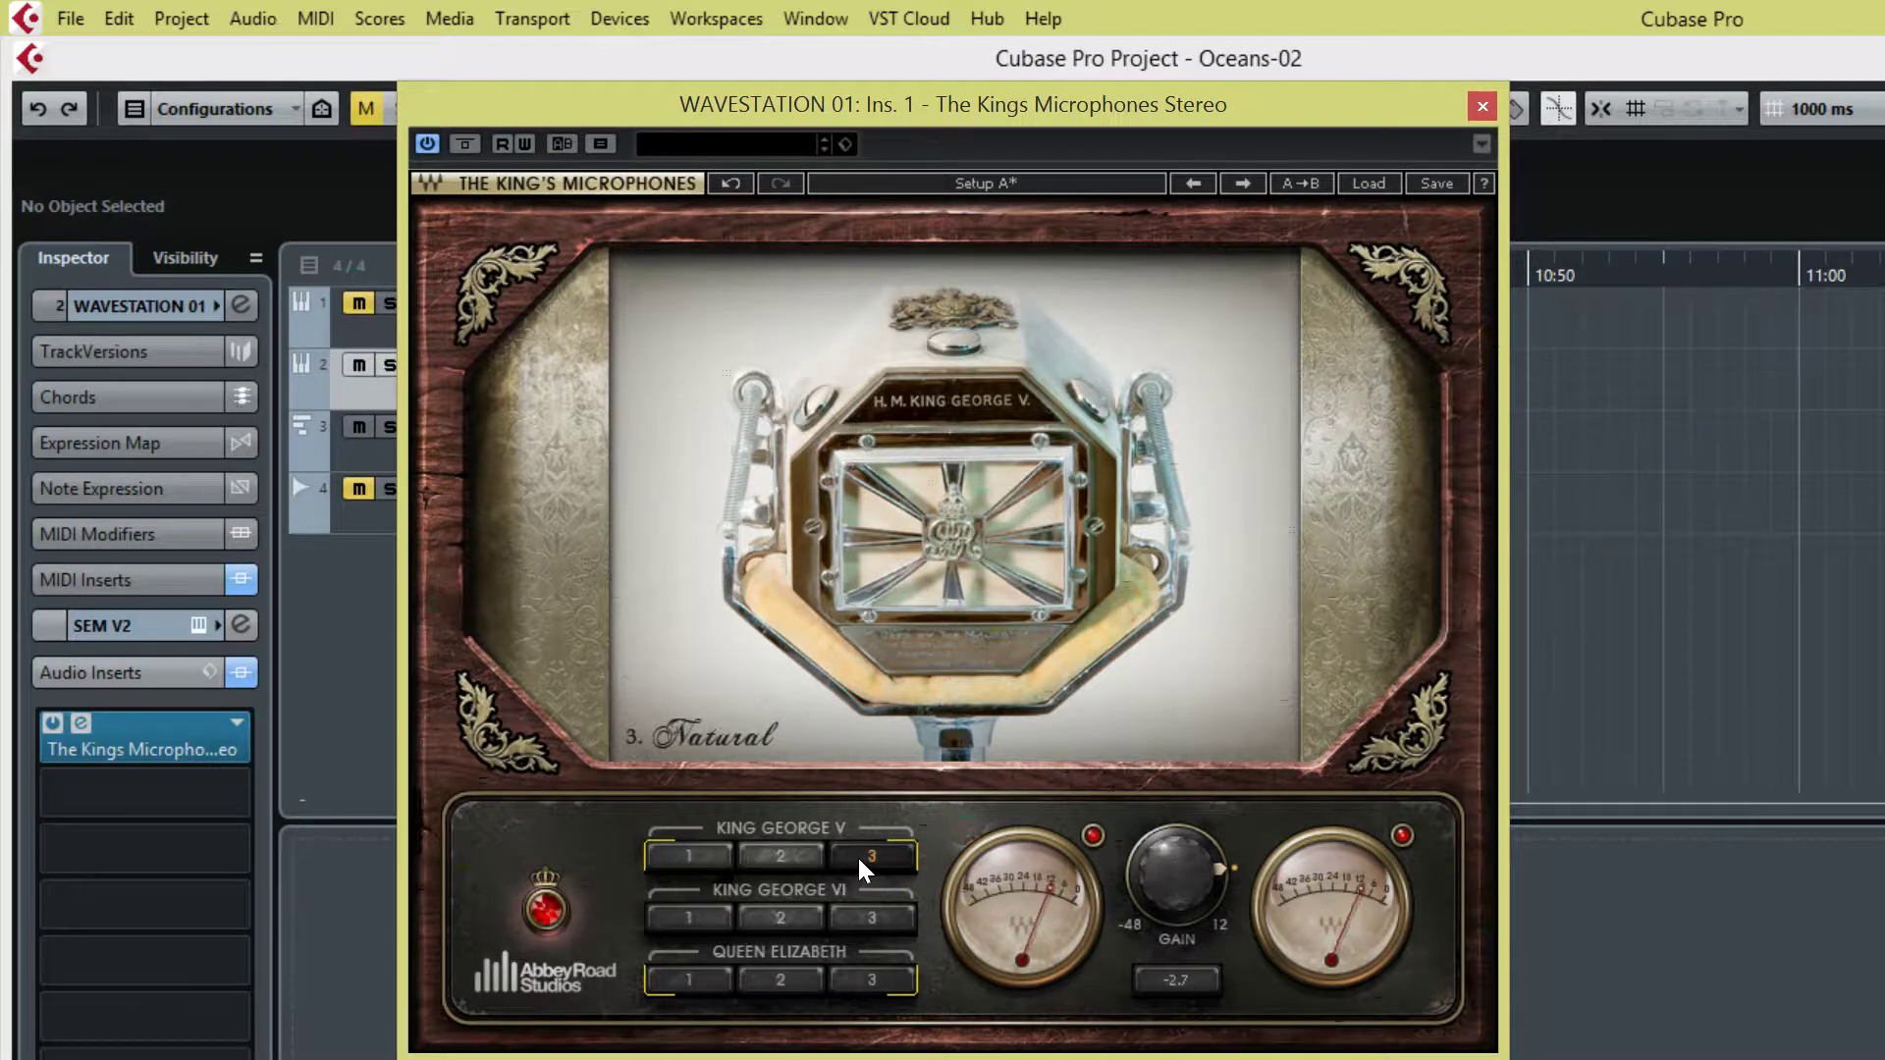
{"action": "left_click", "coordinate": [805, 851]}
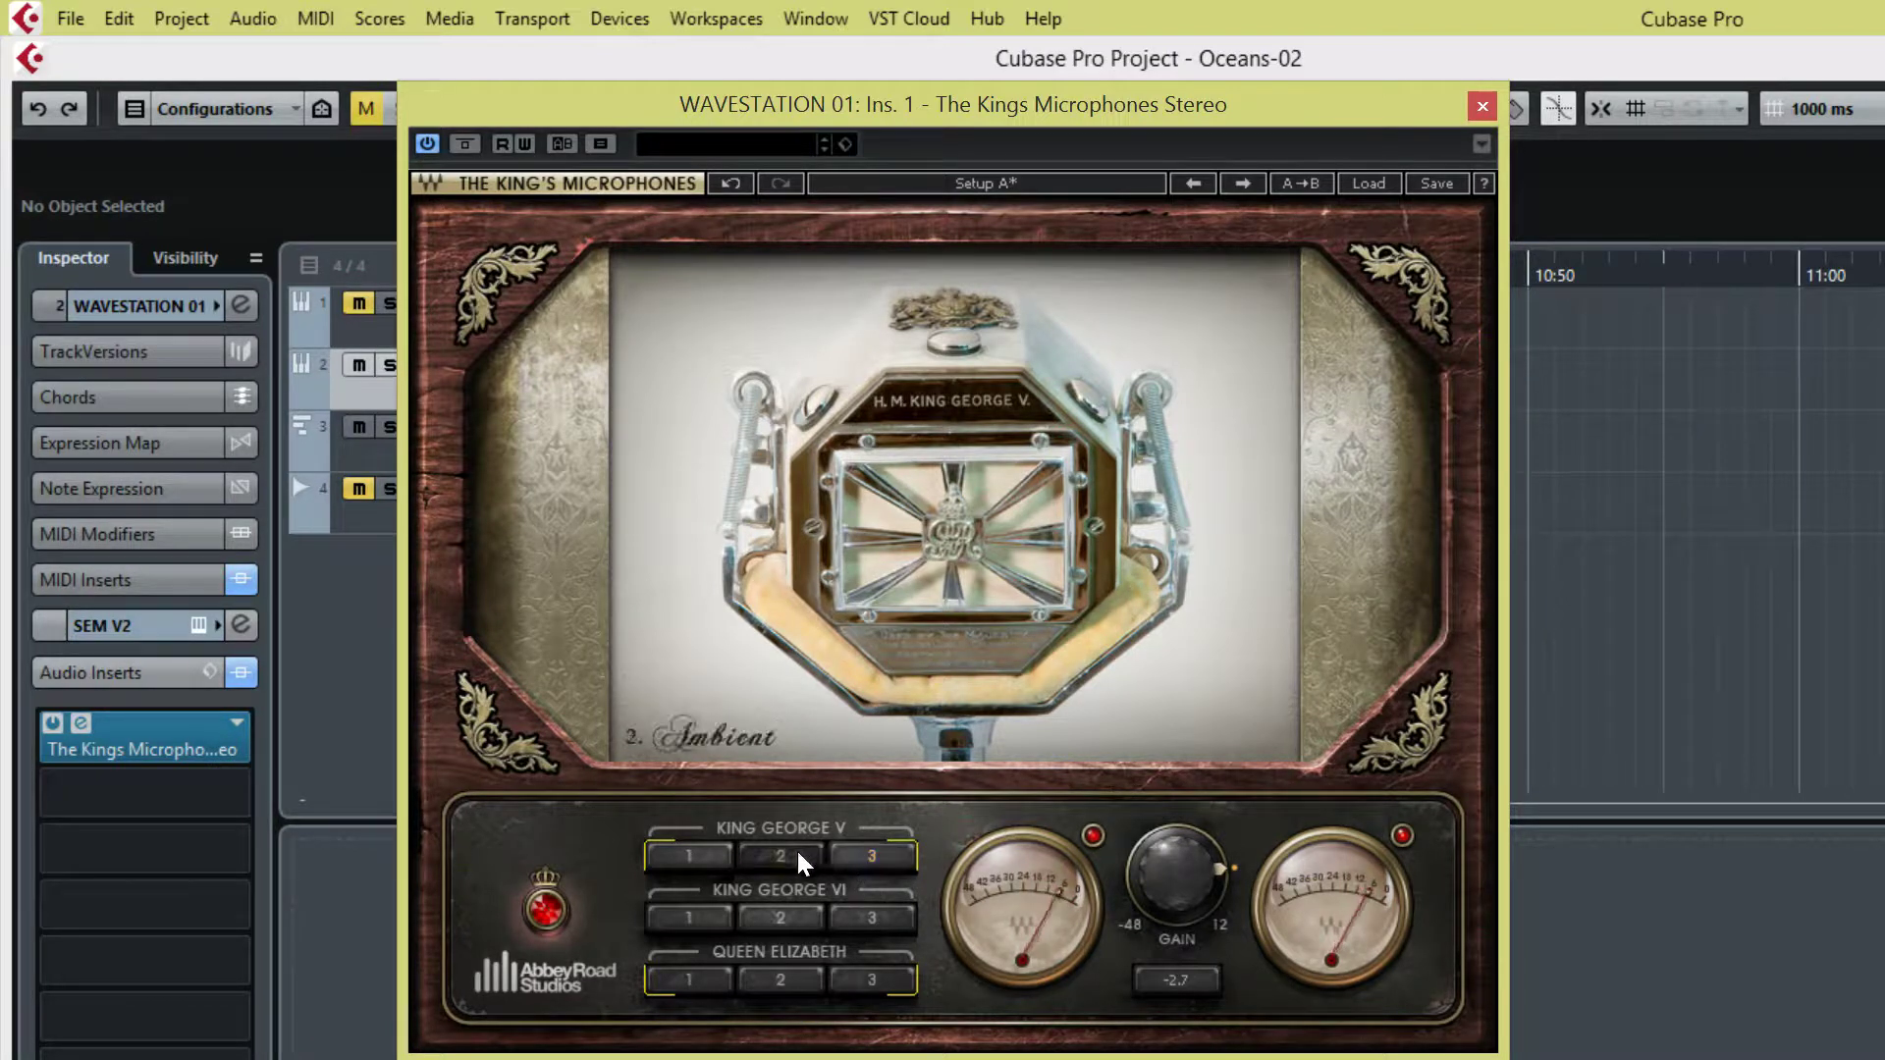
{"action": "left_click", "coordinate": [699, 850]}
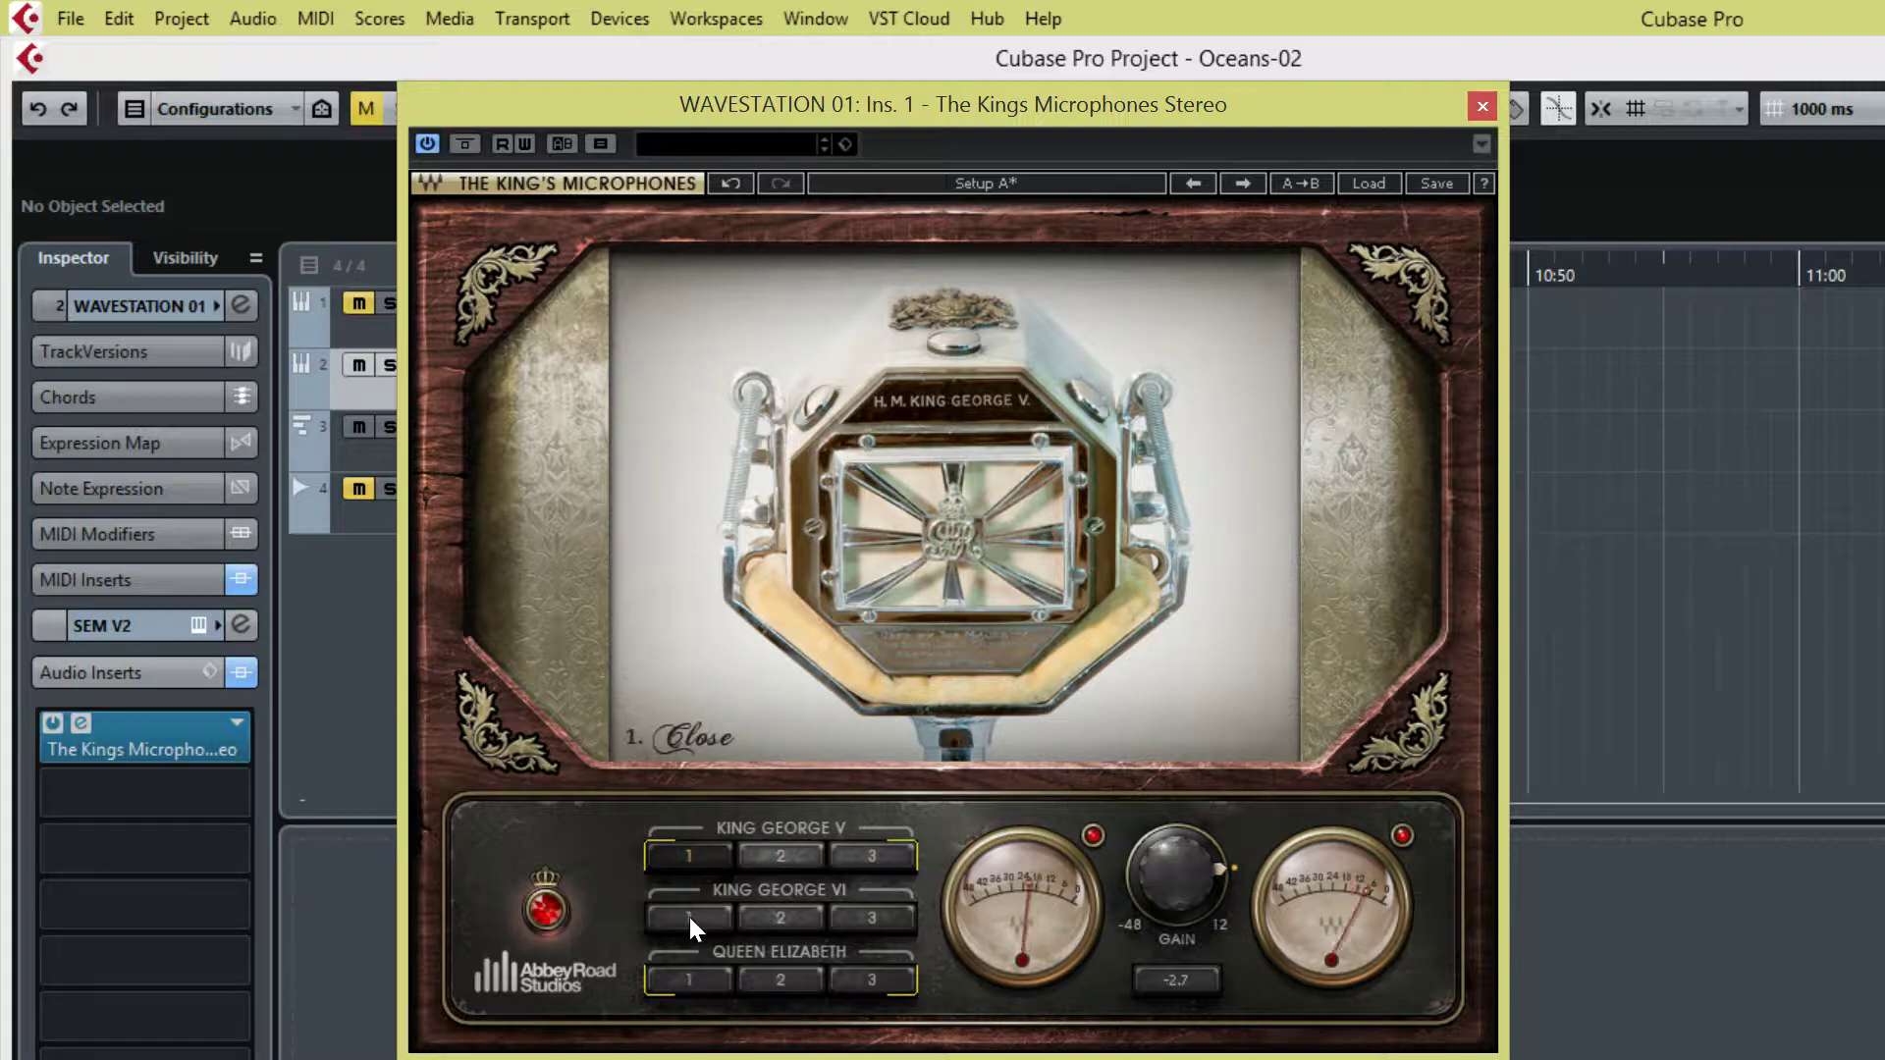
- Audition the King George VI microphone in positions 1 (Close), 2 (Ambient) and 3 (Natural)
{"action": "left_click", "coordinate": [687, 915]}
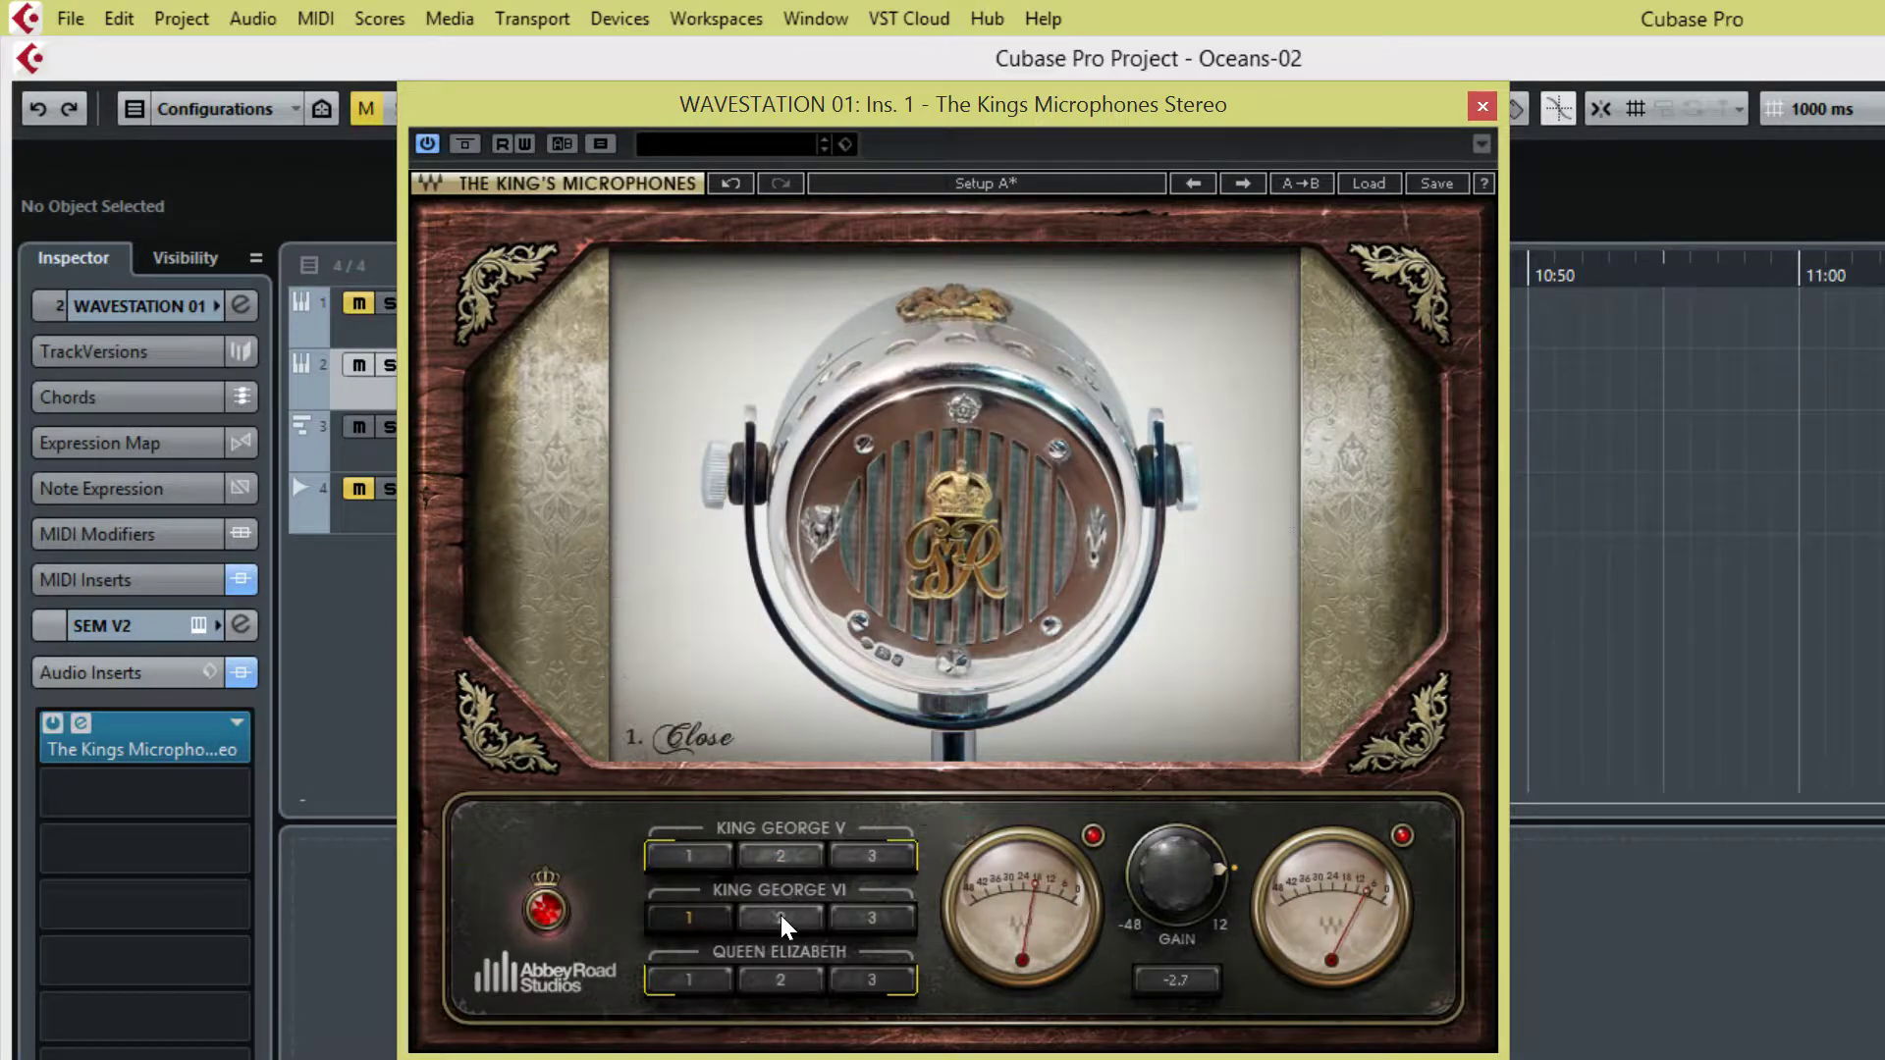
{"action": "left_click", "coordinate": [781, 915]}
{"action": "left_click", "coordinate": [858, 910]}
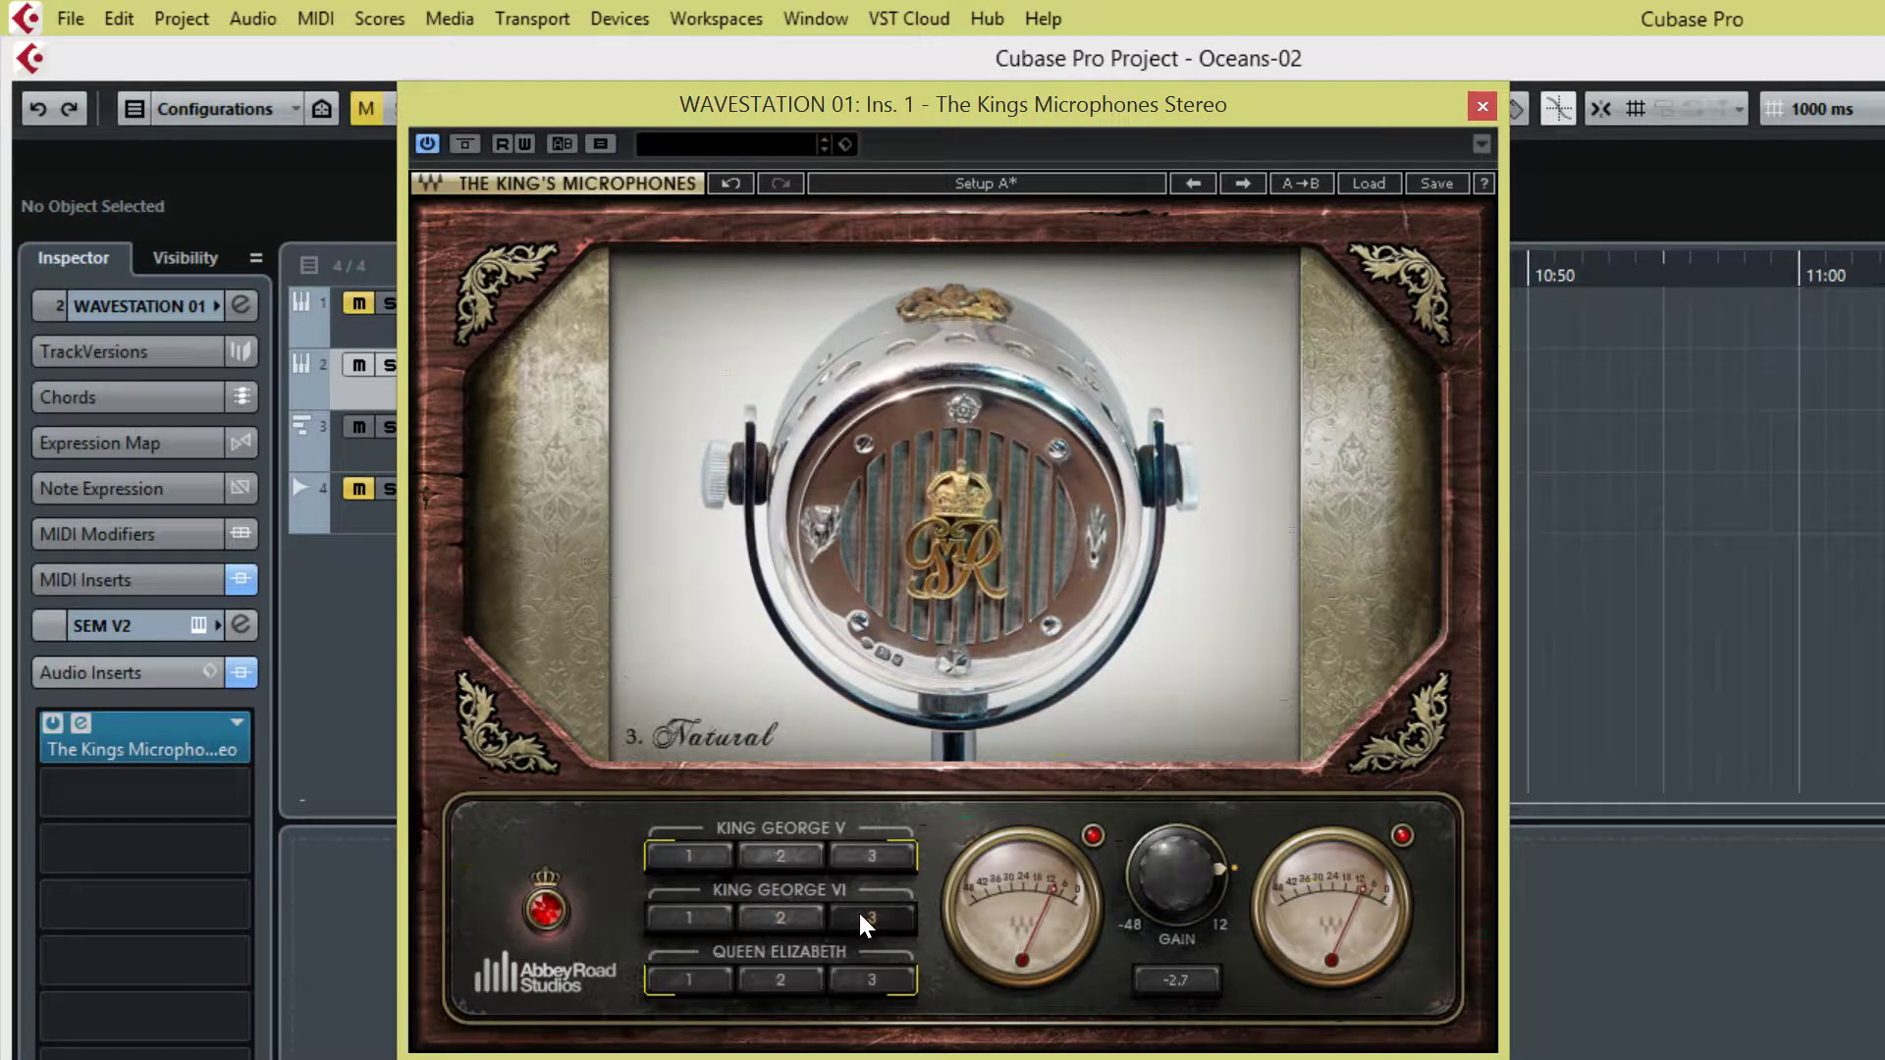
- Audition the Queen Elizabeth microphone in positions 3 (Natural), 2 (Ambient) and 1 (Close)
{"action": "left_click", "coordinate": [873, 979]}
{"action": "left_click", "coordinate": [797, 980]}
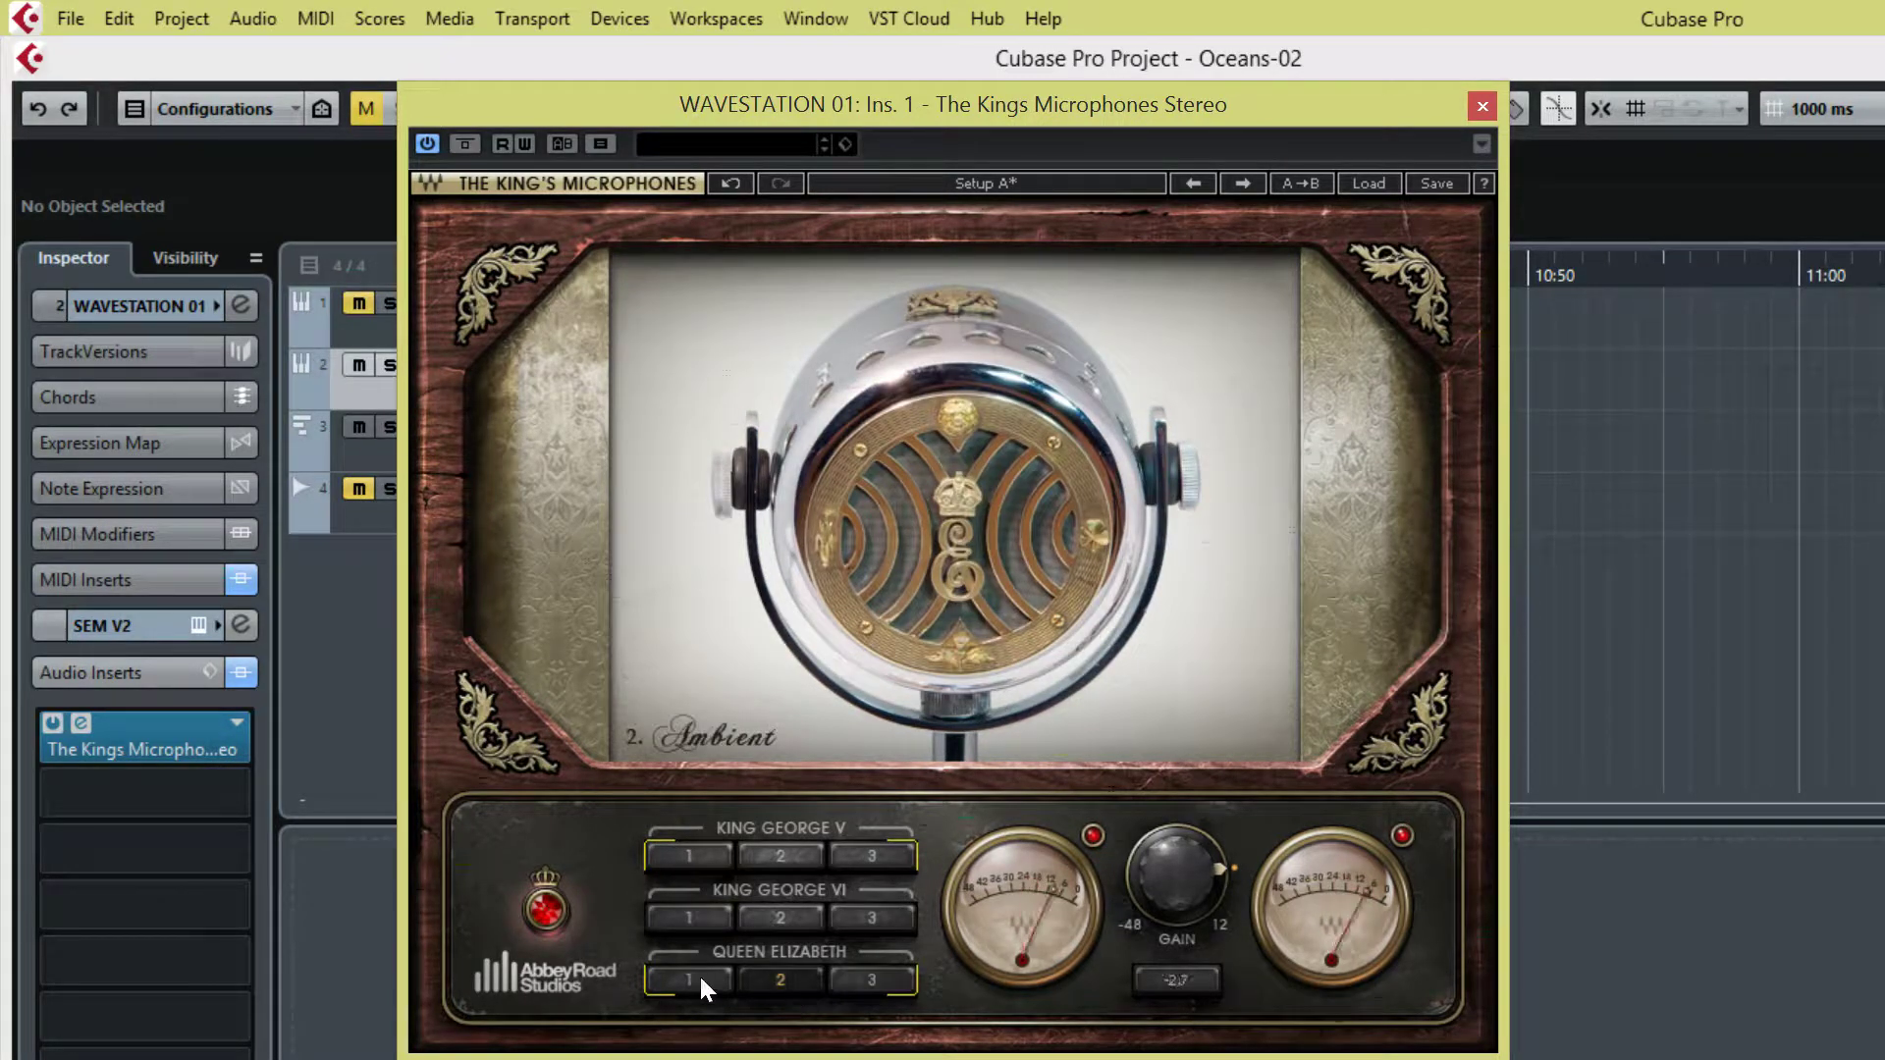
{"action": "left_click", "coordinate": [699, 975]}
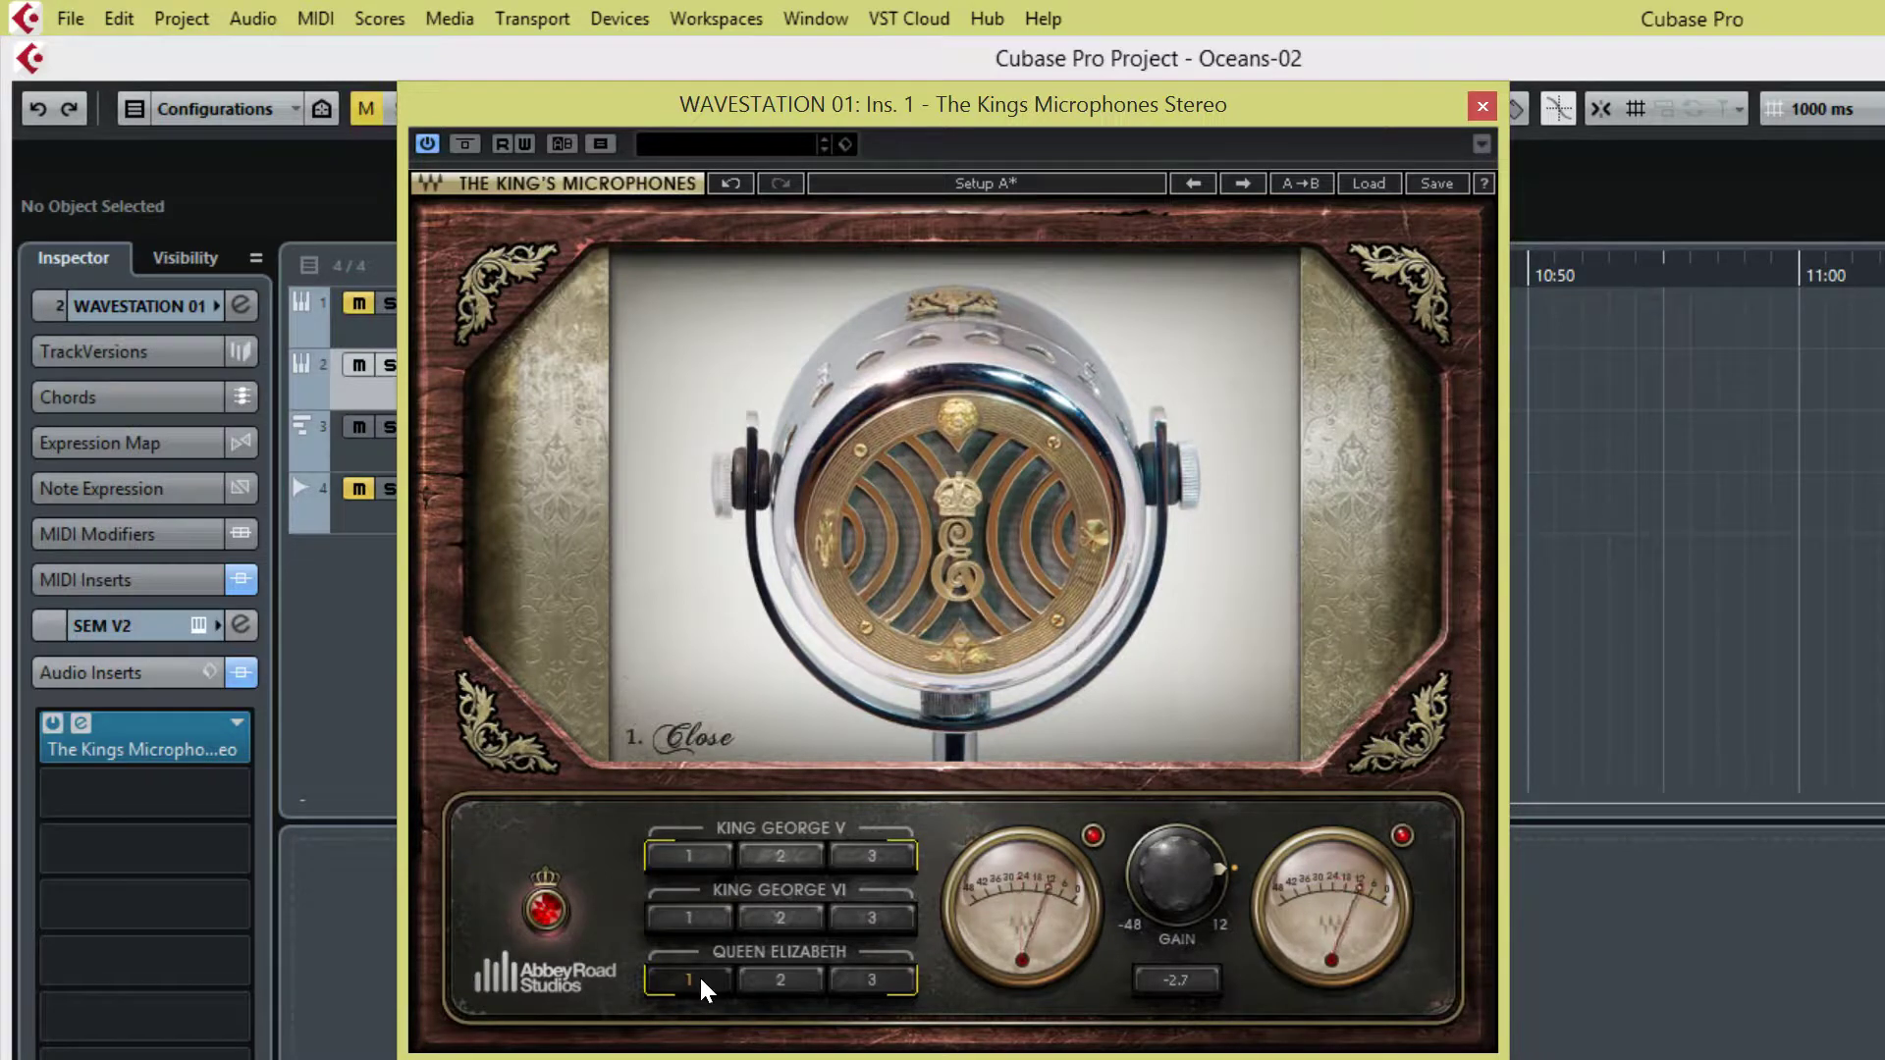
- Compare King George VI position 2 with Queen Elizabeth positions 3 and 2, and King George VI positions 3 and 1
{"action": "left_click", "coordinate": [779, 916]}
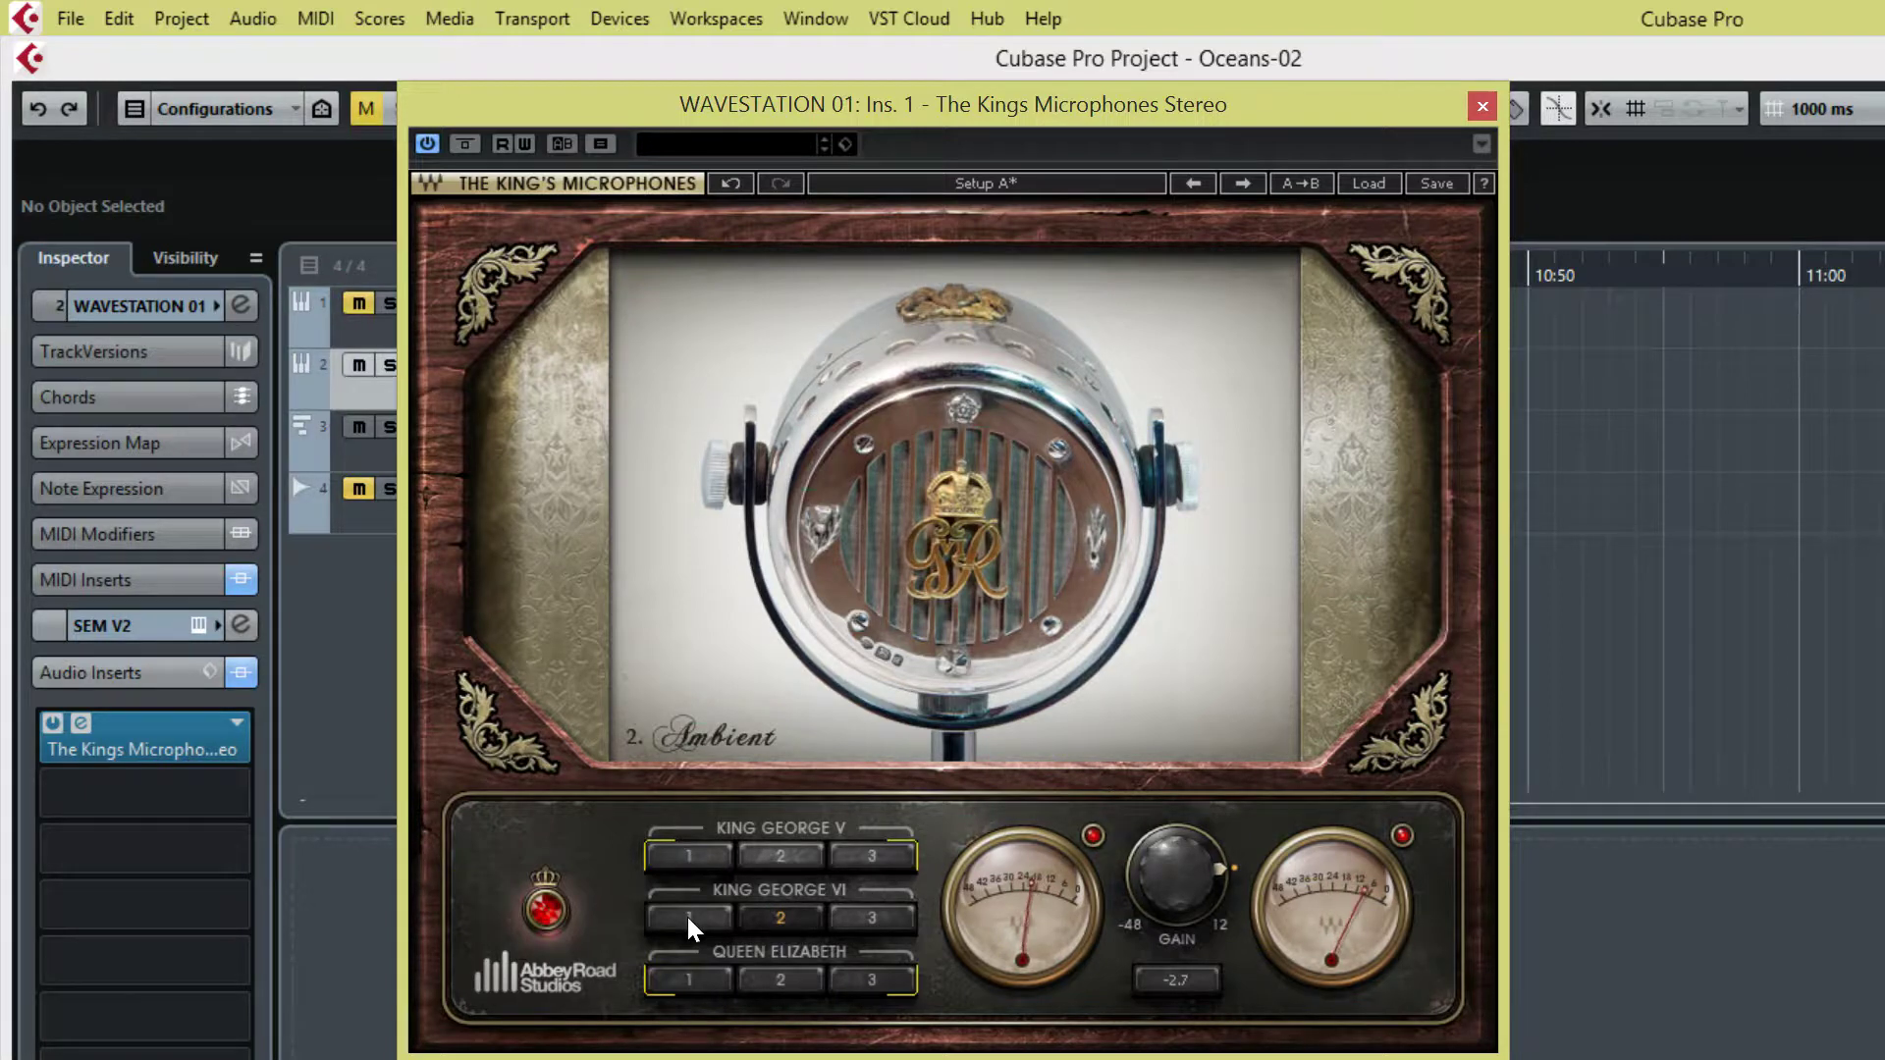
{"action": "left_click", "coordinate": [866, 982]}
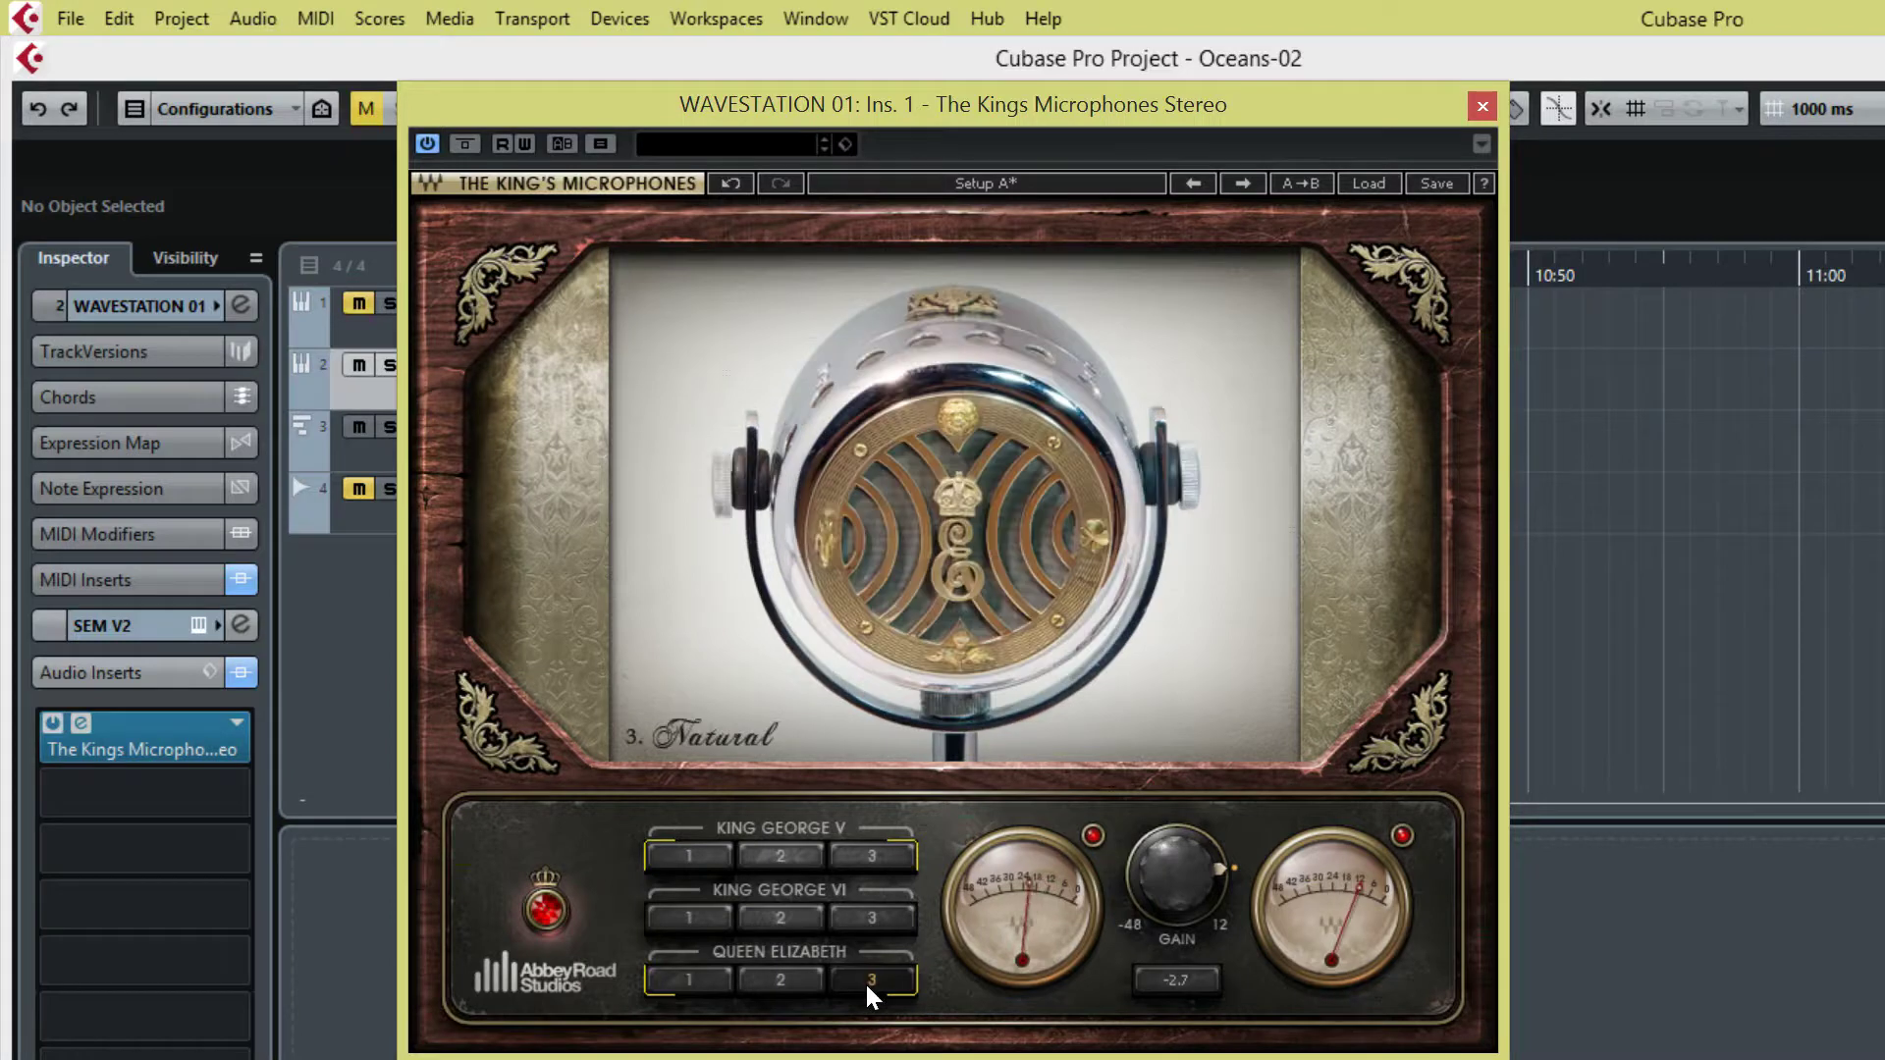
{"action": "left_click", "coordinate": [781, 978]}
{"action": "left_click", "coordinate": [852, 922]}
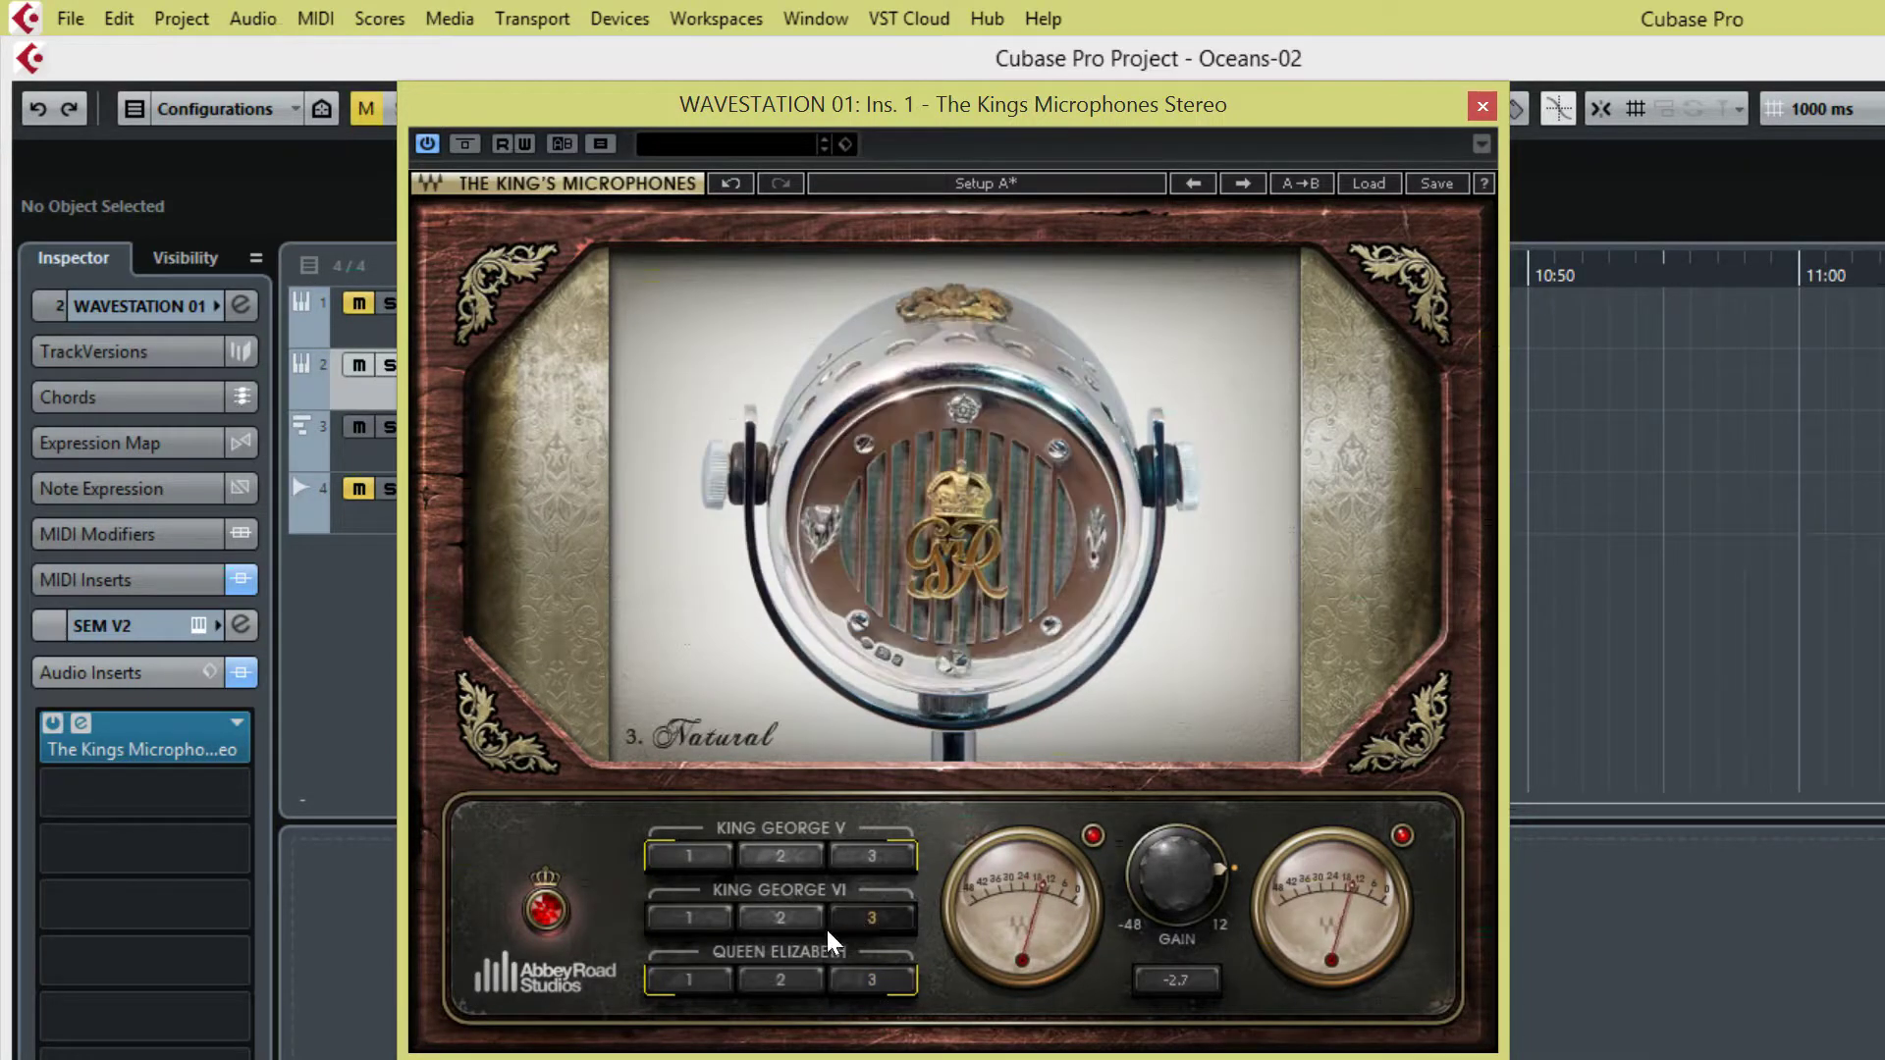
{"action": "left_click", "coordinate": [693, 913]}
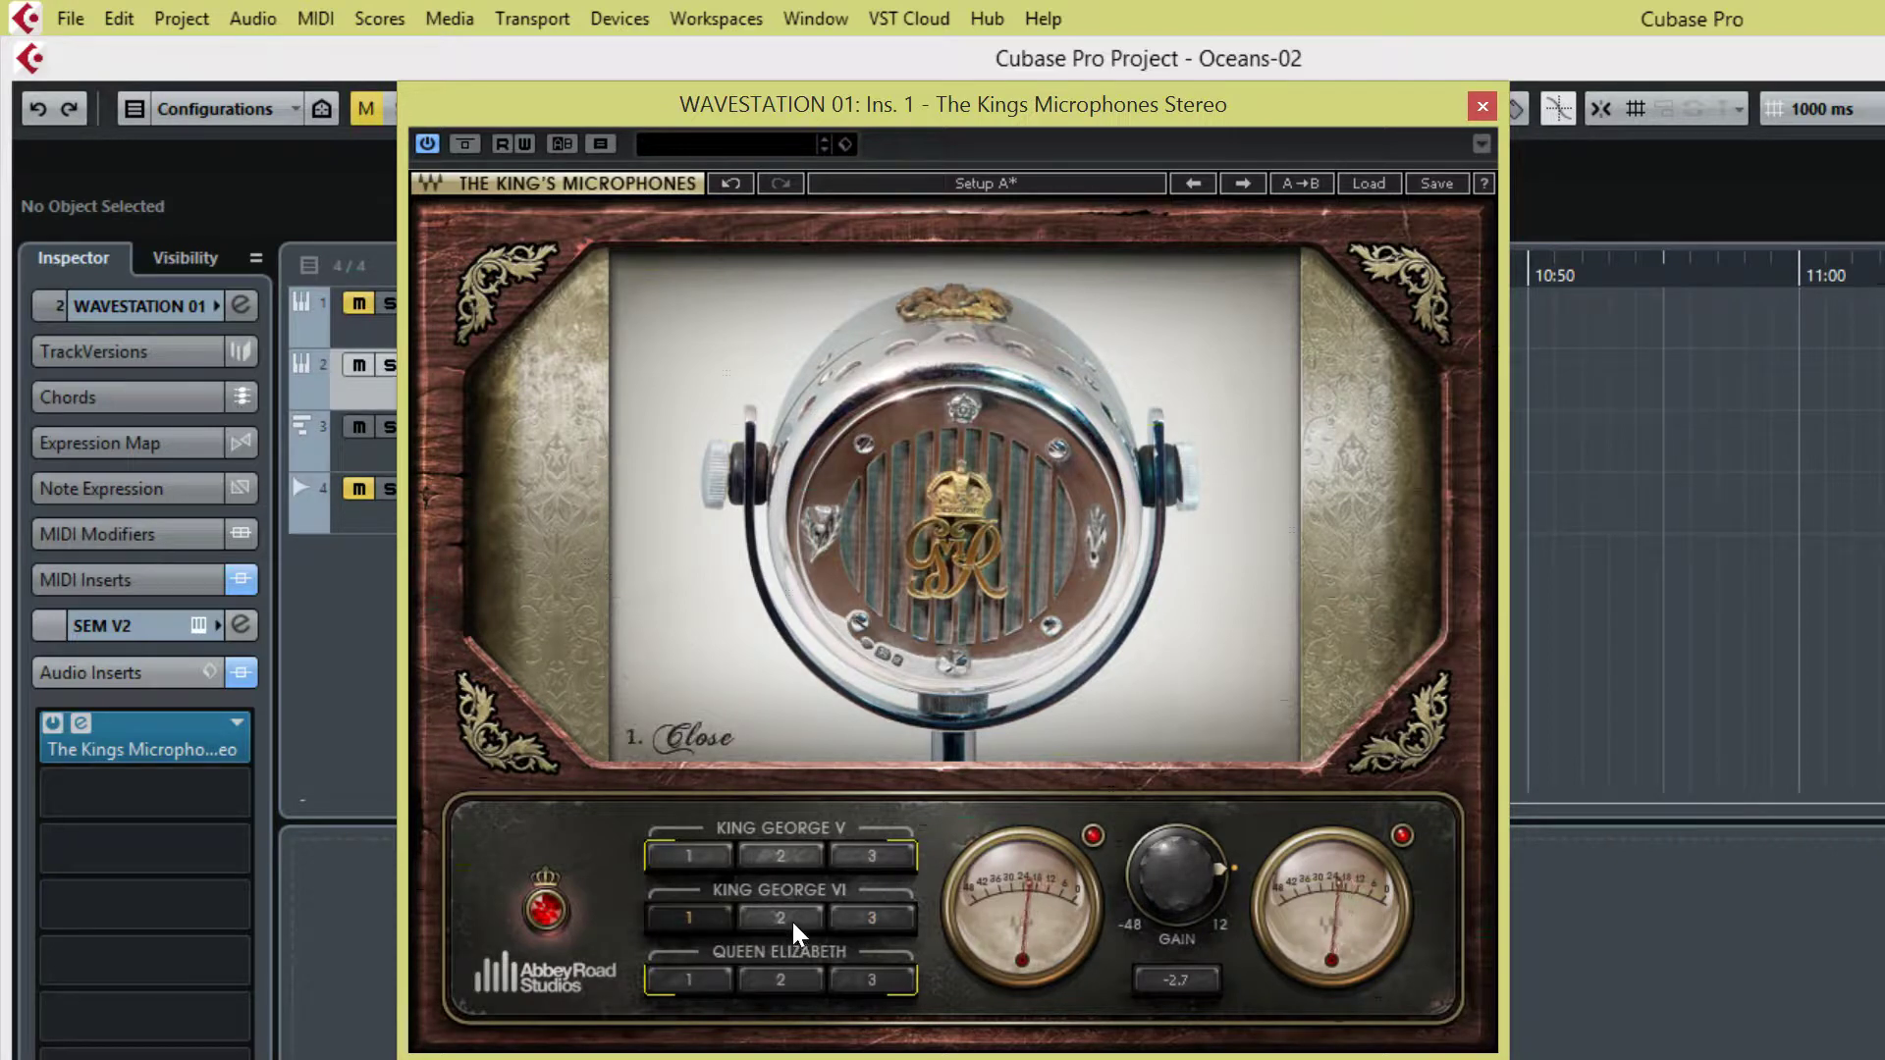
- Compare King George VI position 2 with Queen Elizabeth positions 2, 1 and 3, and return to King George VI position 3
{"action": "left_click", "coordinate": [791, 919]}
{"action": "left_click", "coordinate": [790, 970]}
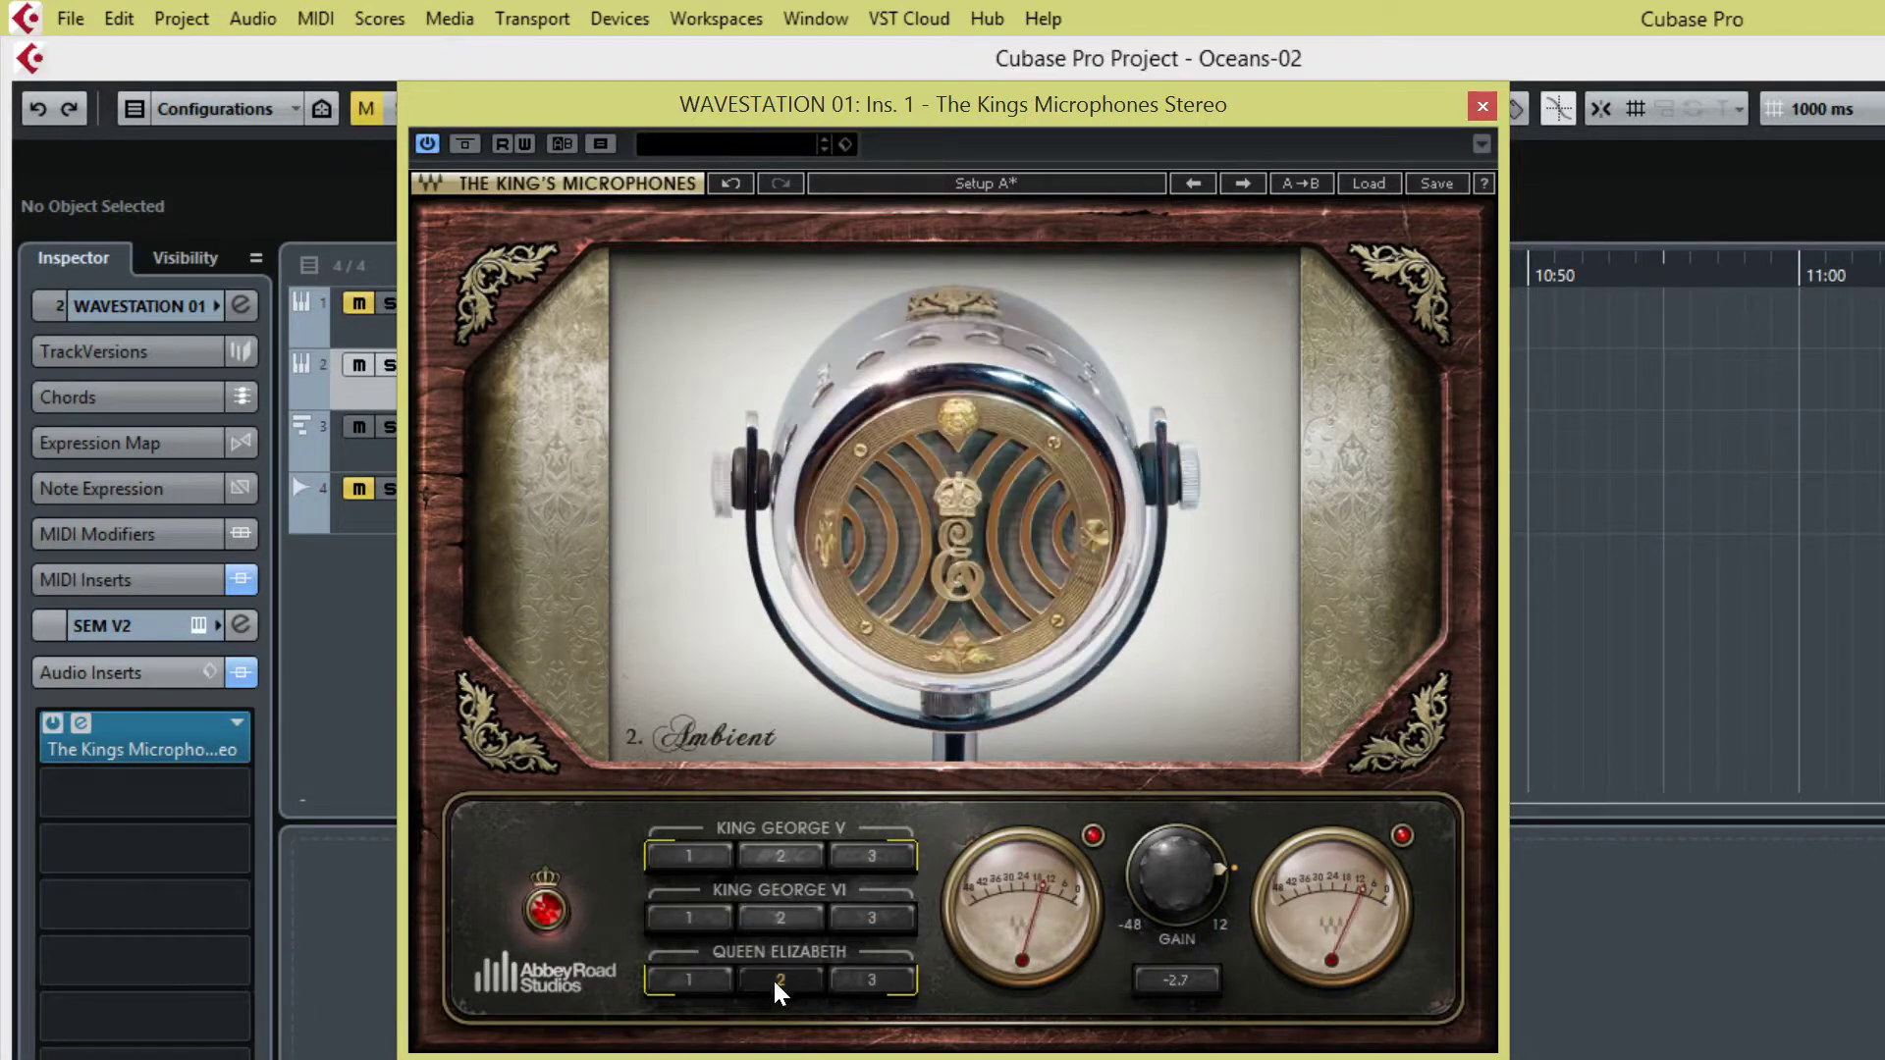
{"action": "left_click", "coordinate": [695, 981]}
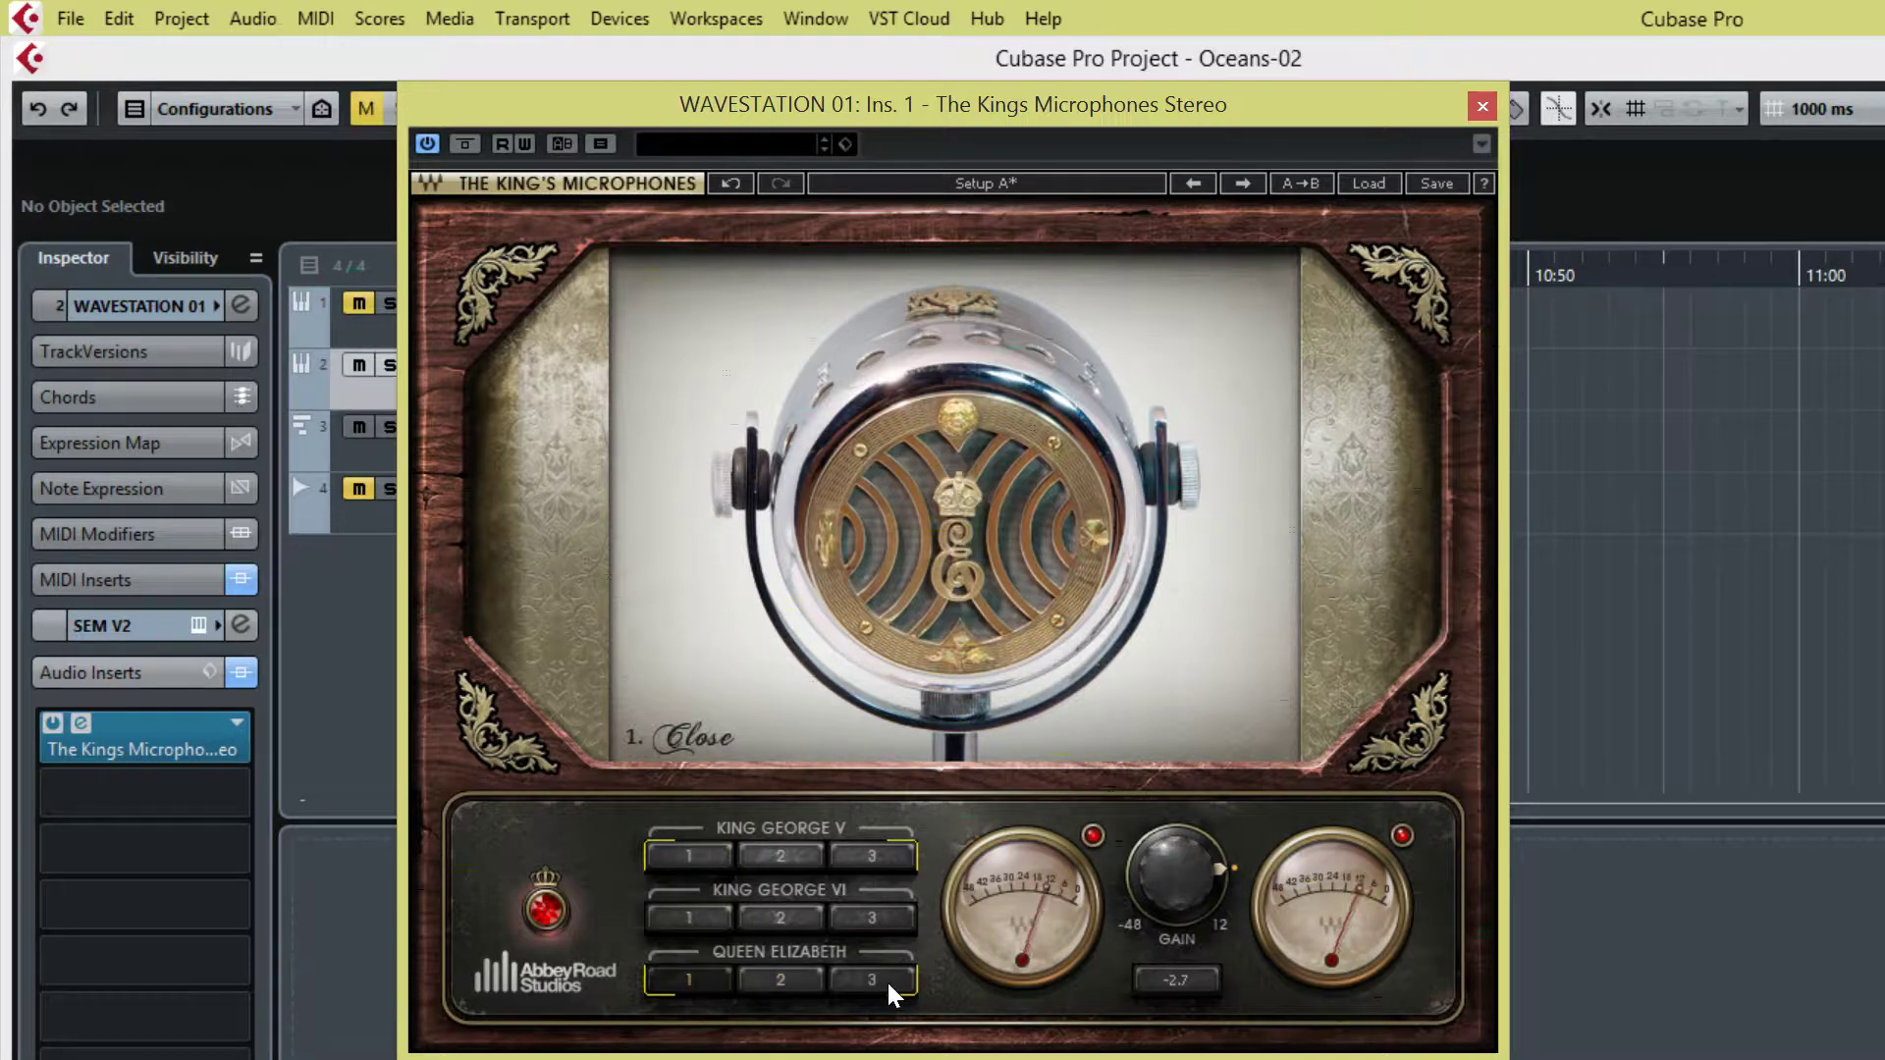
{"action": "left_click", "coordinate": [886, 980]}
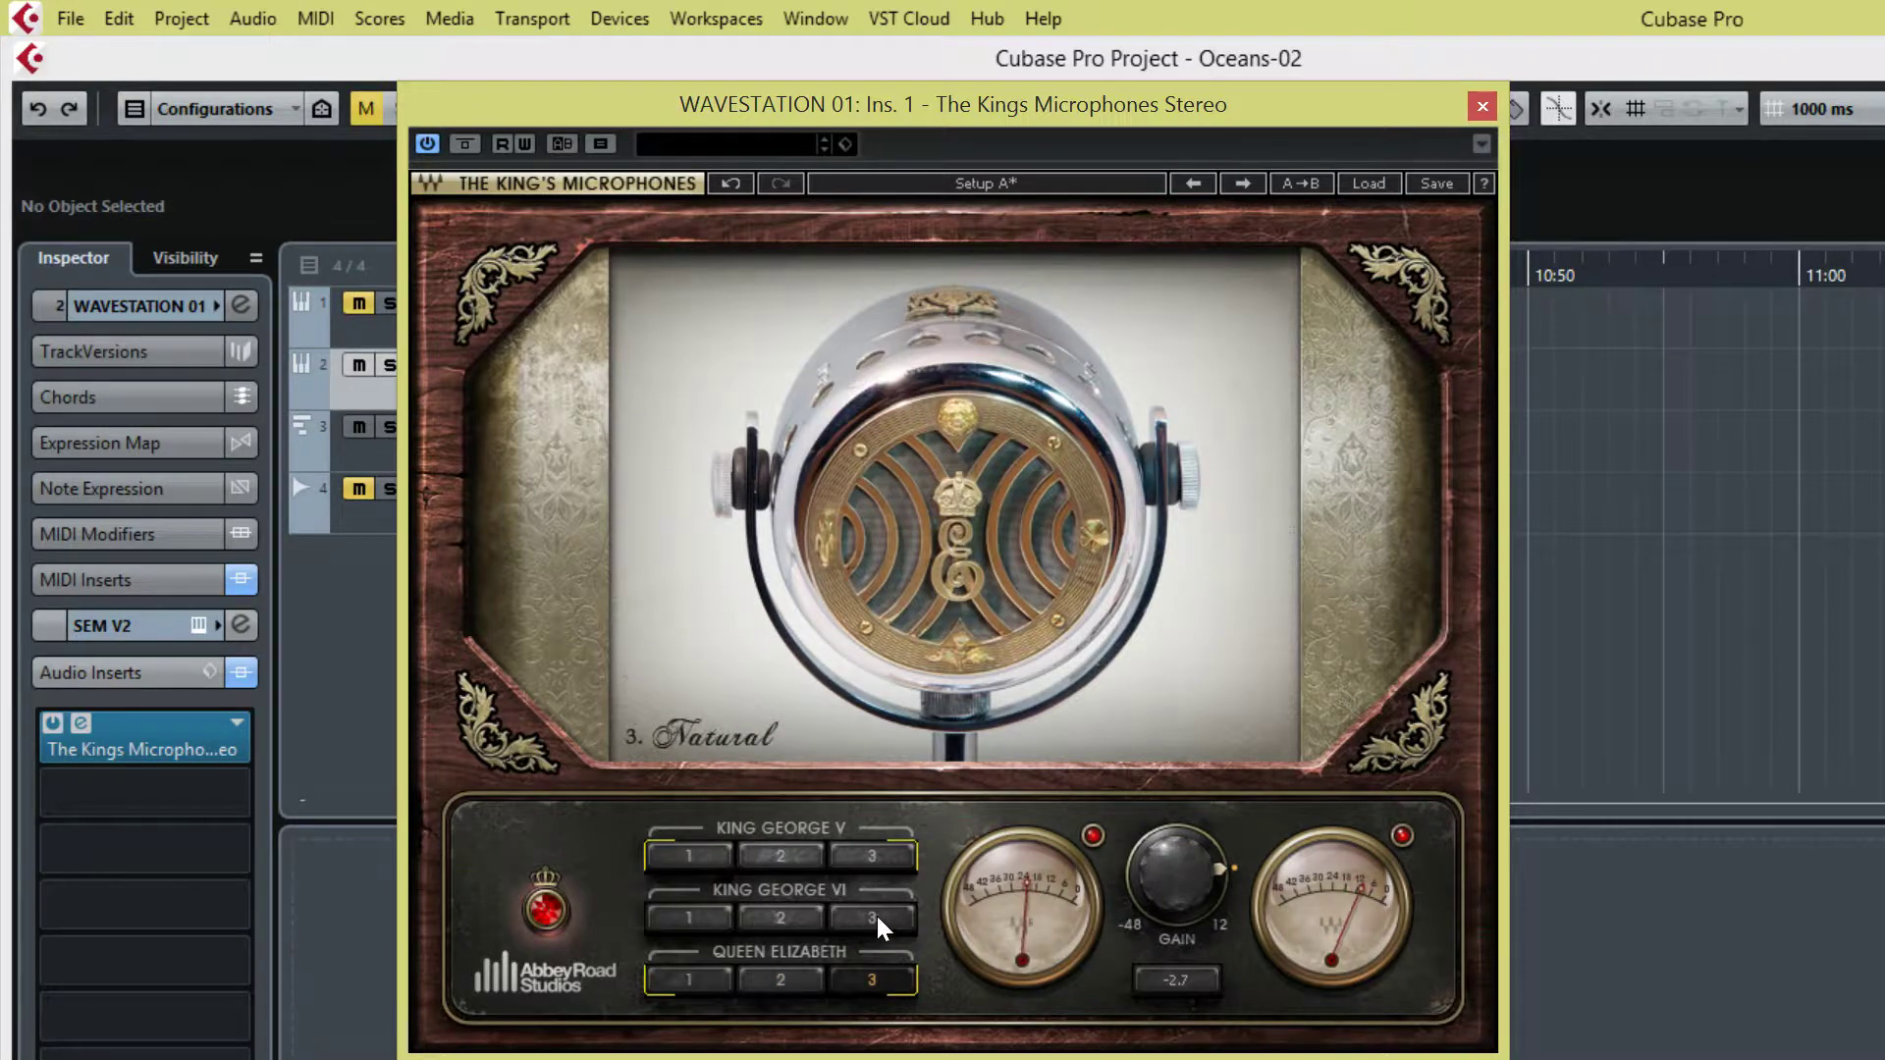
{"action": "left_click", "coordinate": [874, 917]}
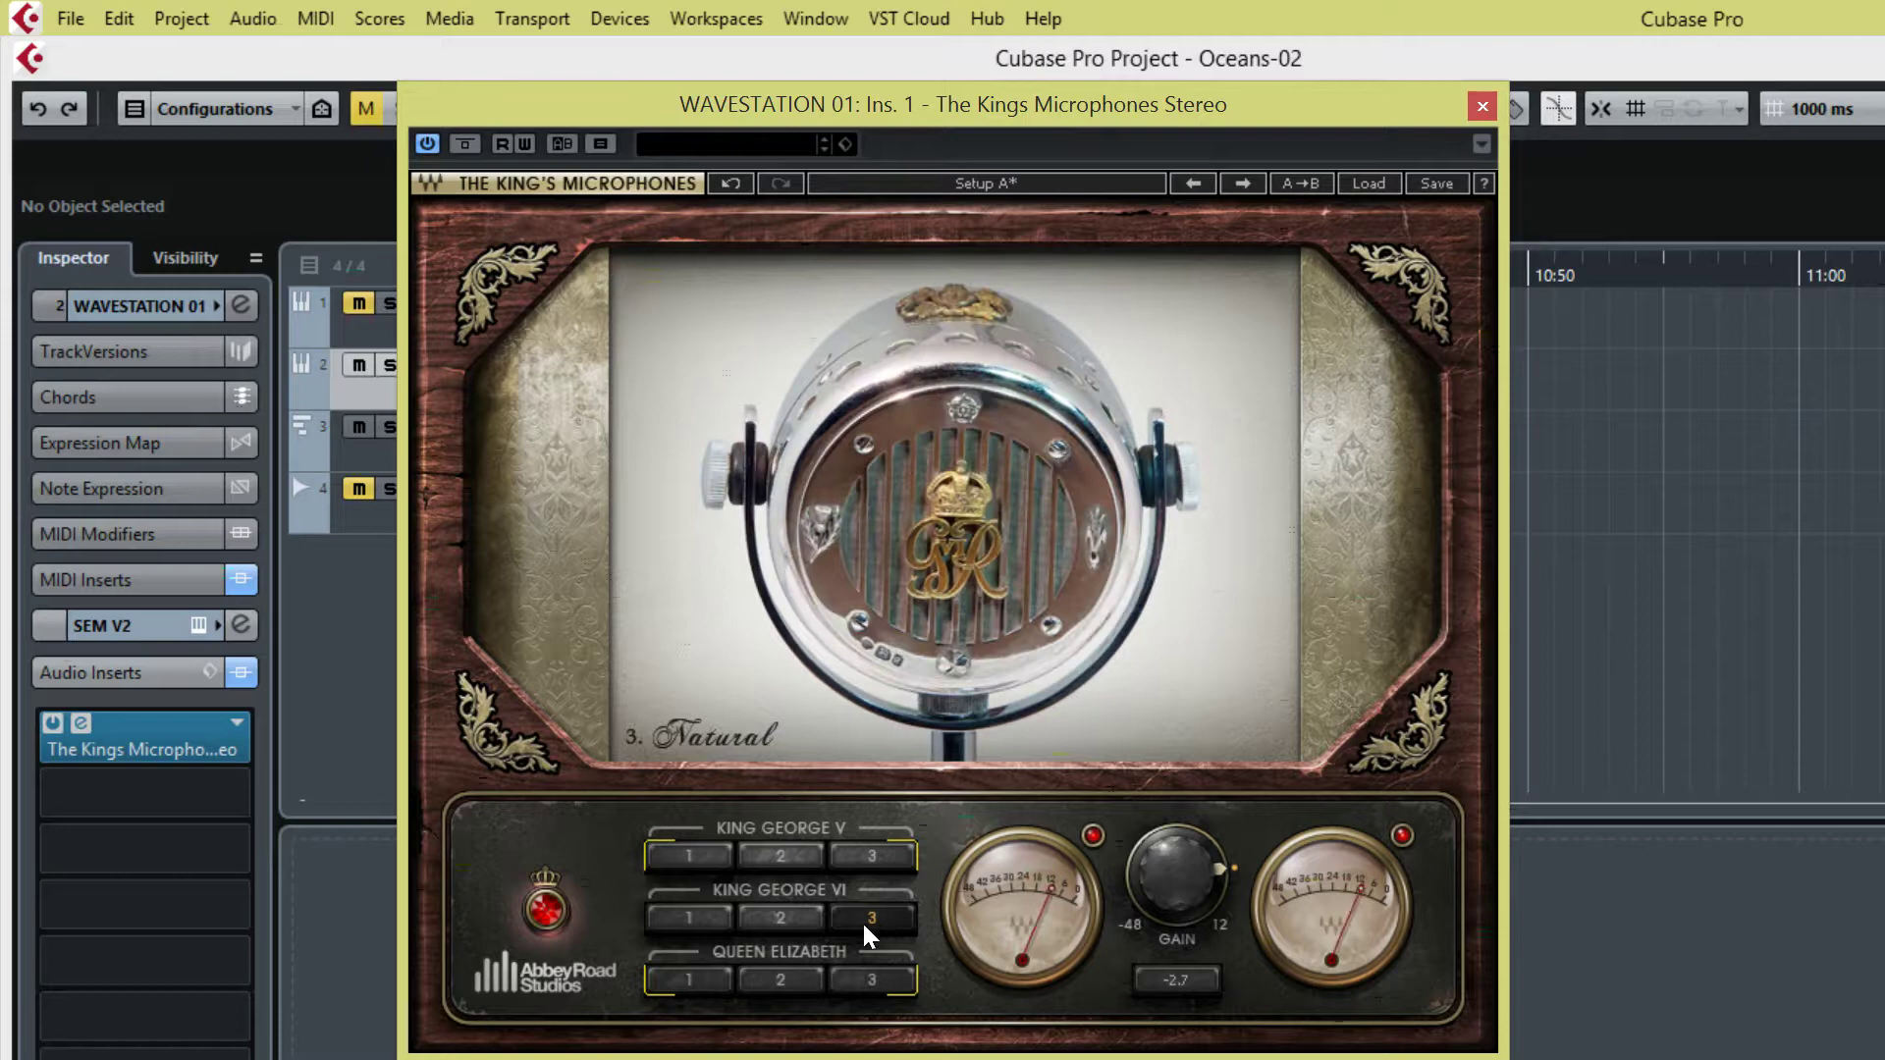
- Select King George VI position 2 (Ambient) and compare it with the dry sound by bypassing and re-enabling the insert
{"action": "left_click", "coordinate": [787, 917]}
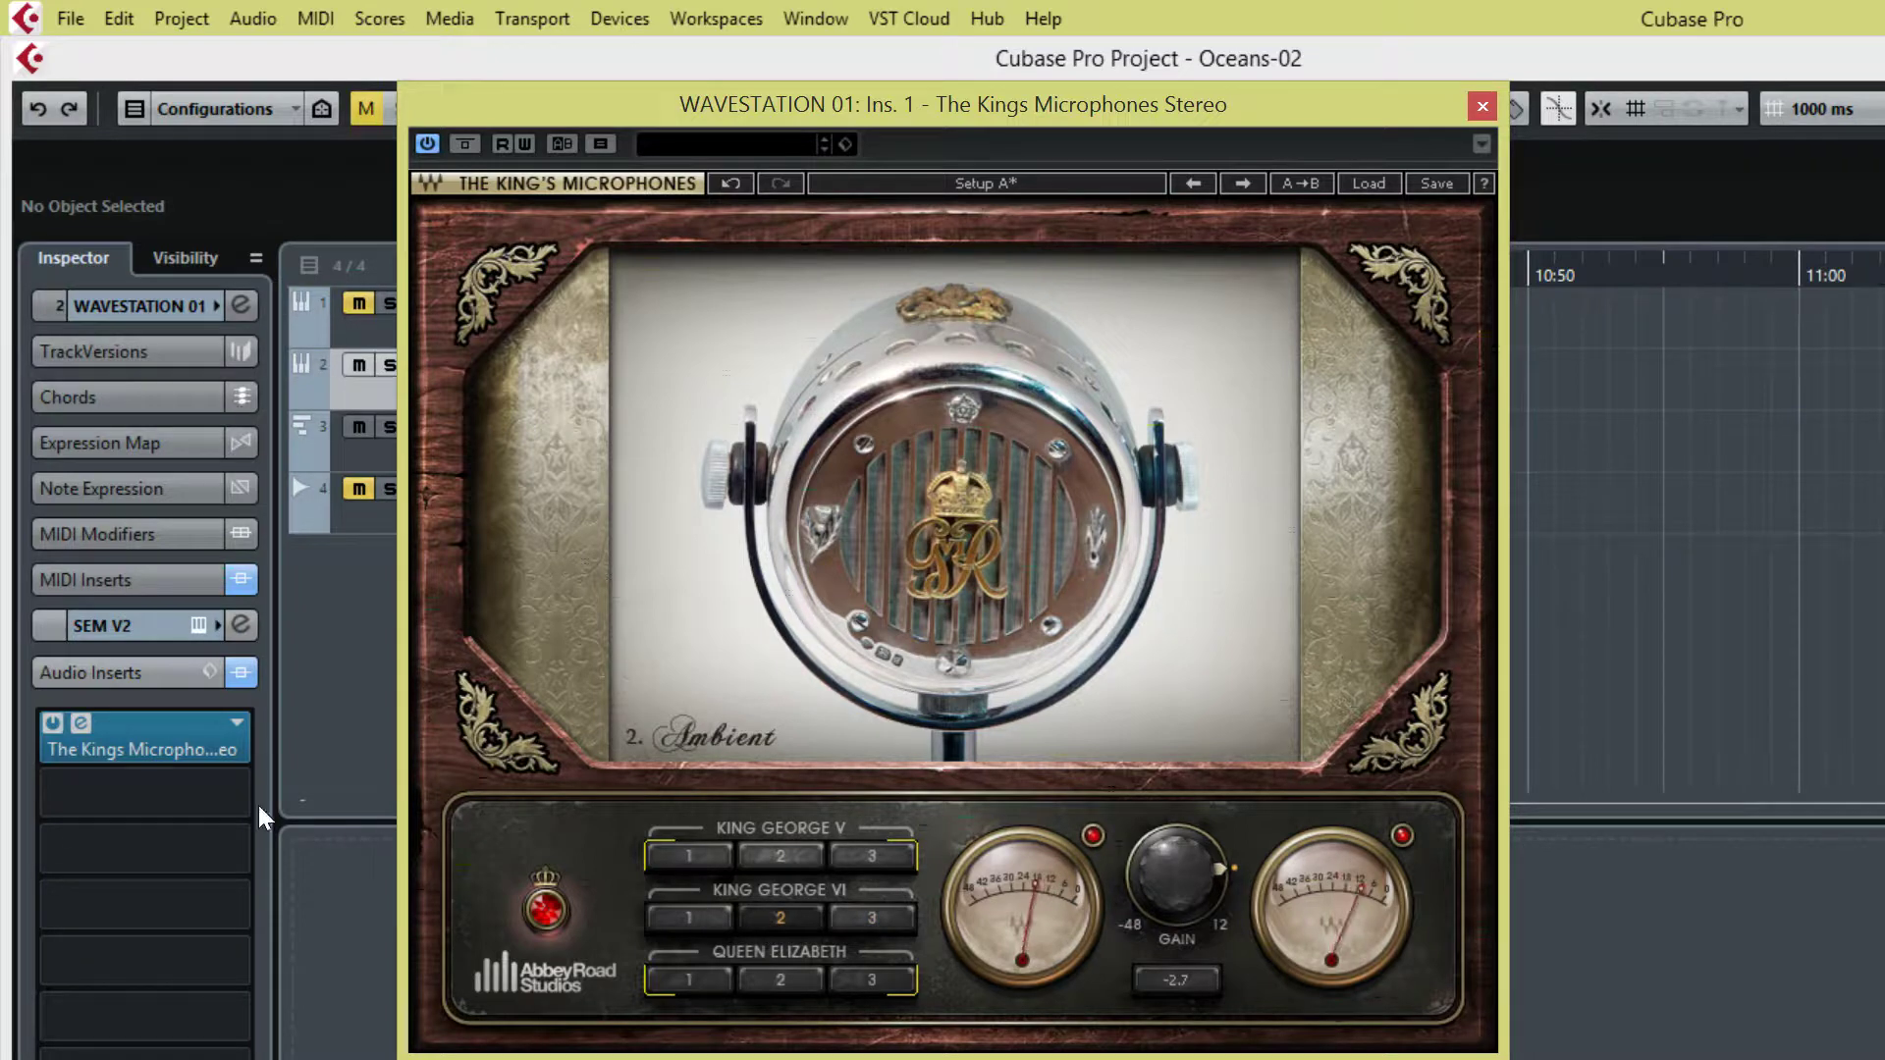
{"action": "left_click", "coordinate": [51, 725]}
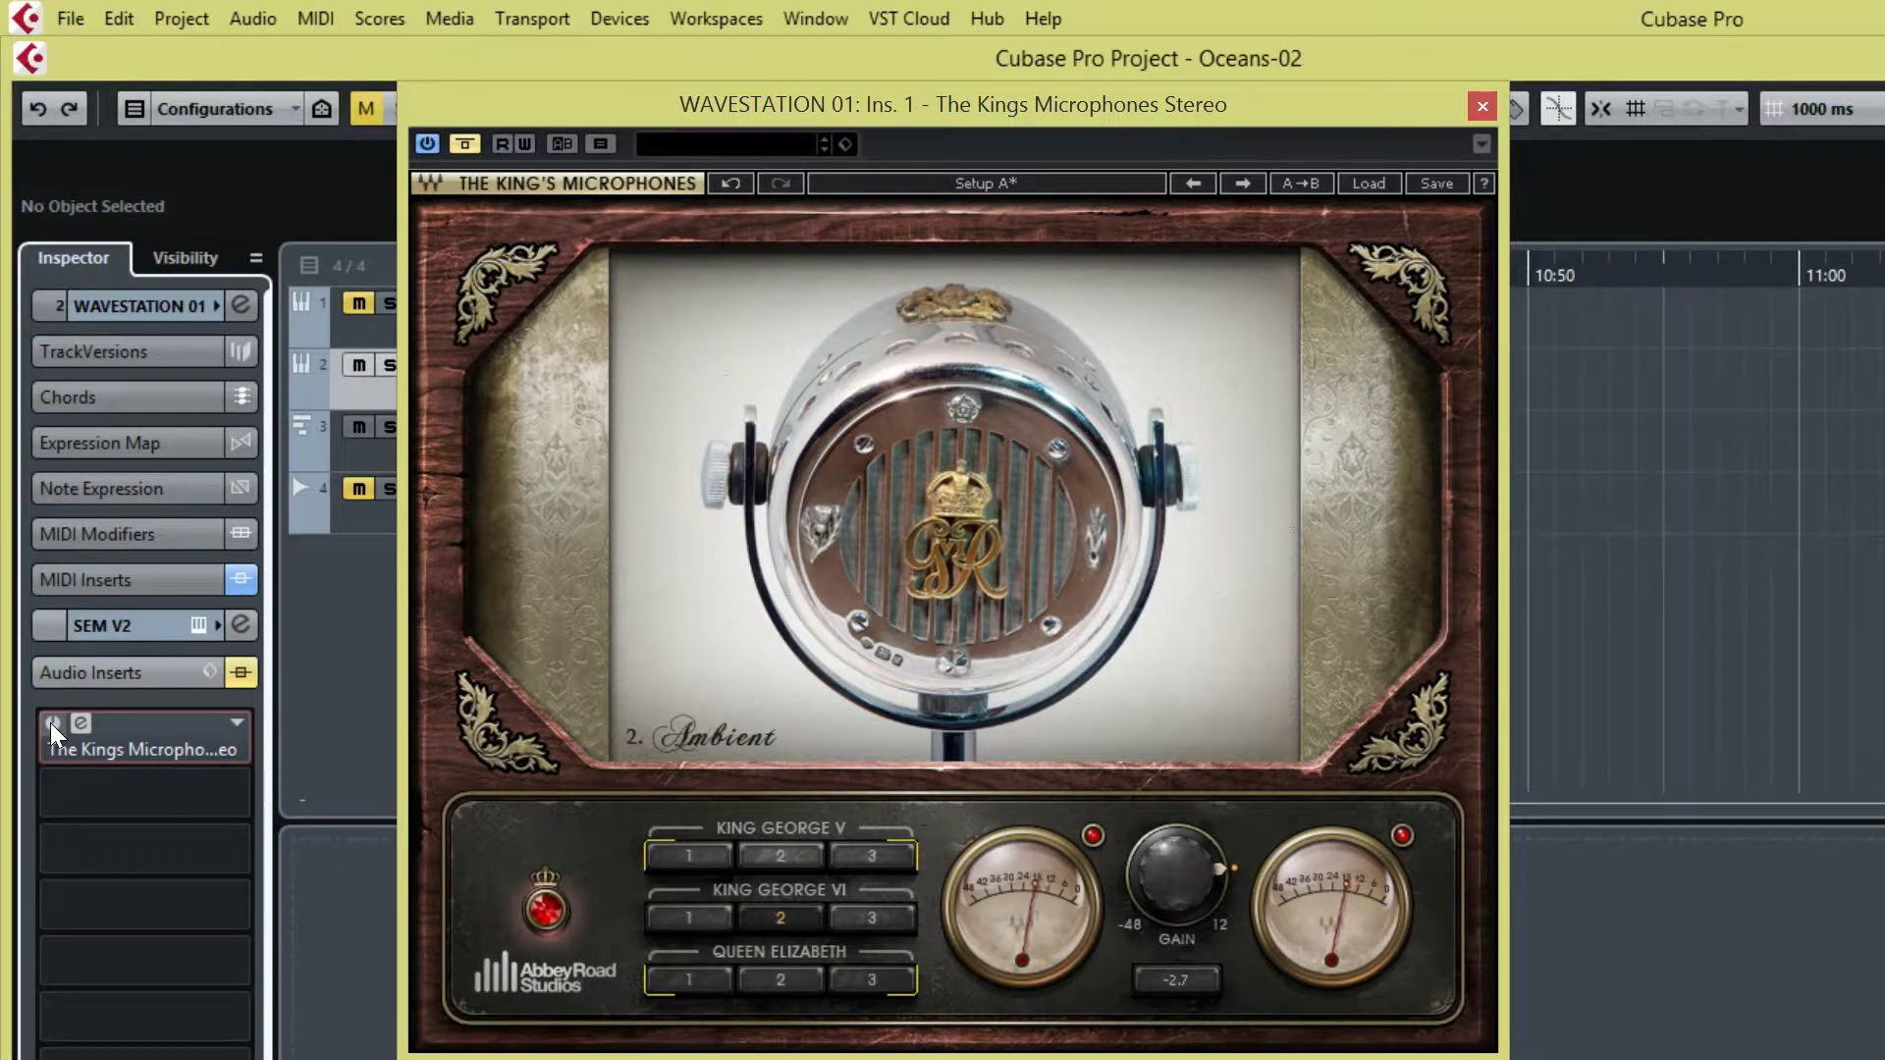
{"action": "left_click", "coordinate": [50, 723]}
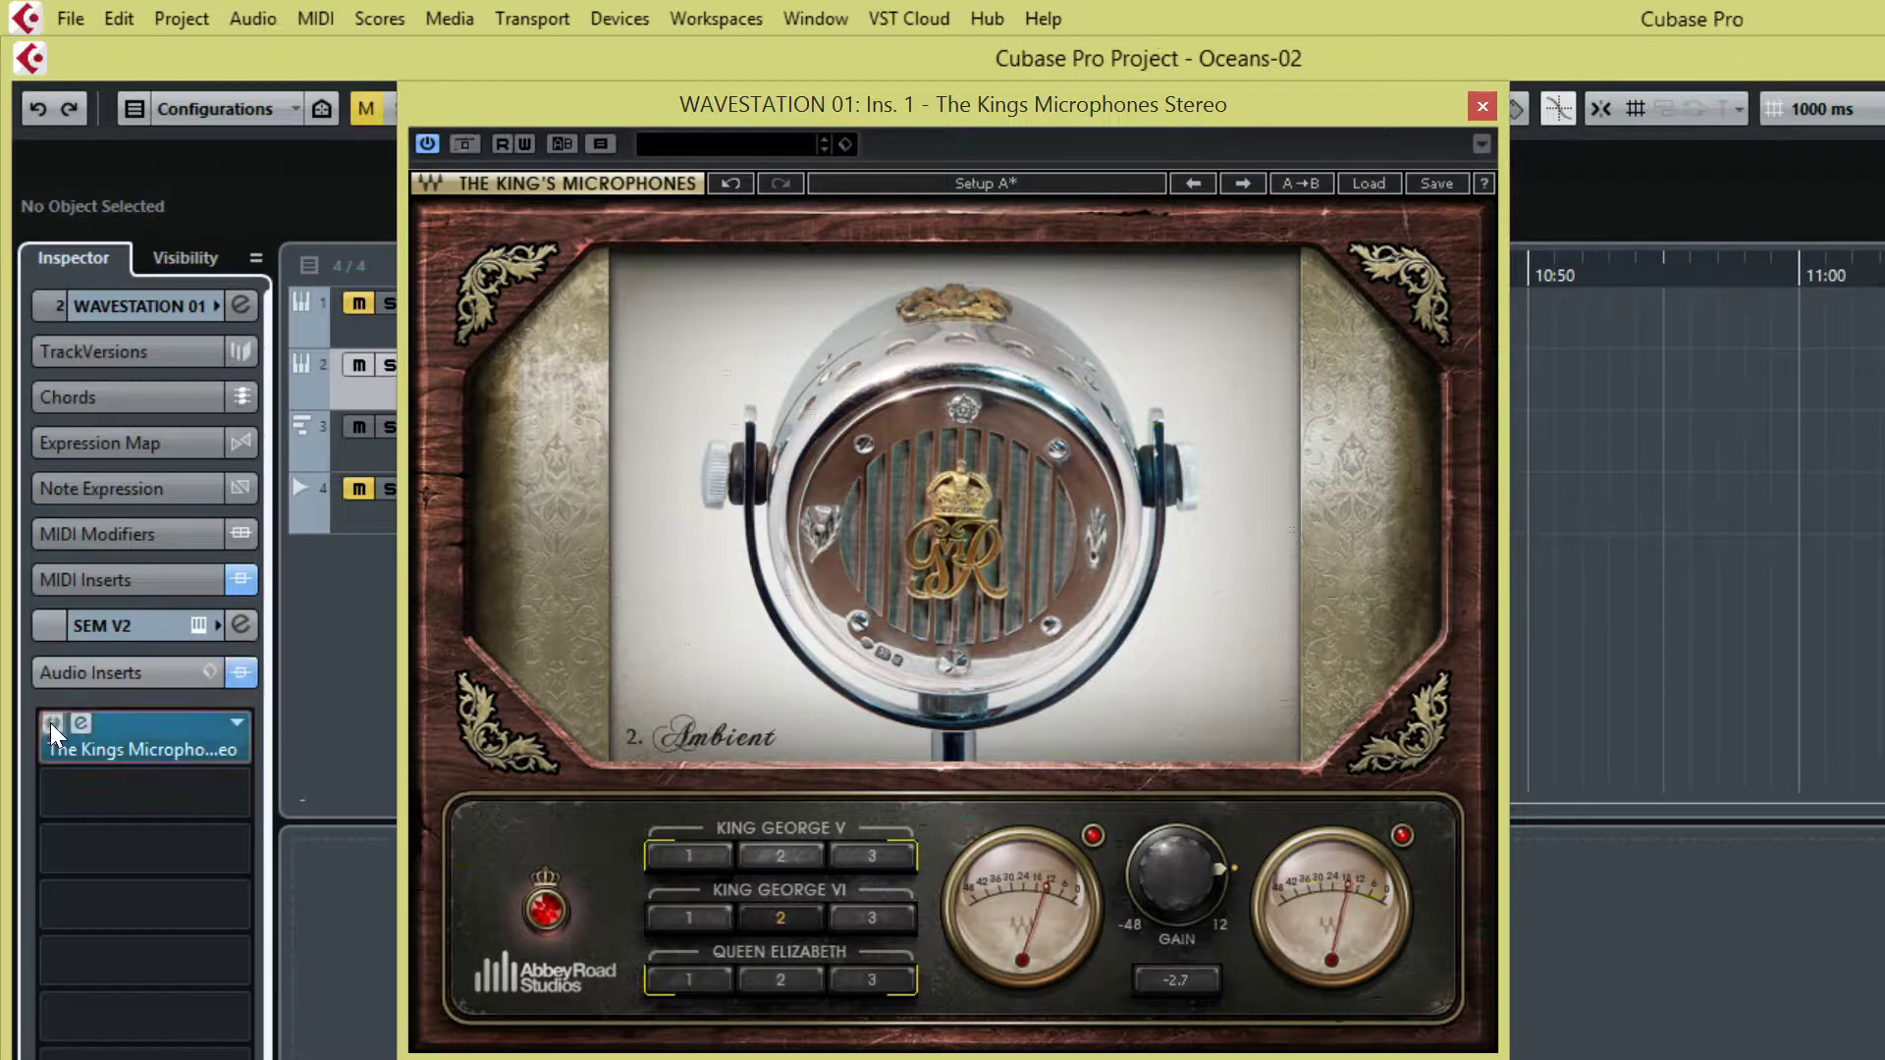
- Audition King George VI positions 3 and 1, and King George V positions 1, 2 and 3, leaving King George V on Natural
{"action": "left_click", "coordinate": [876, 917]}
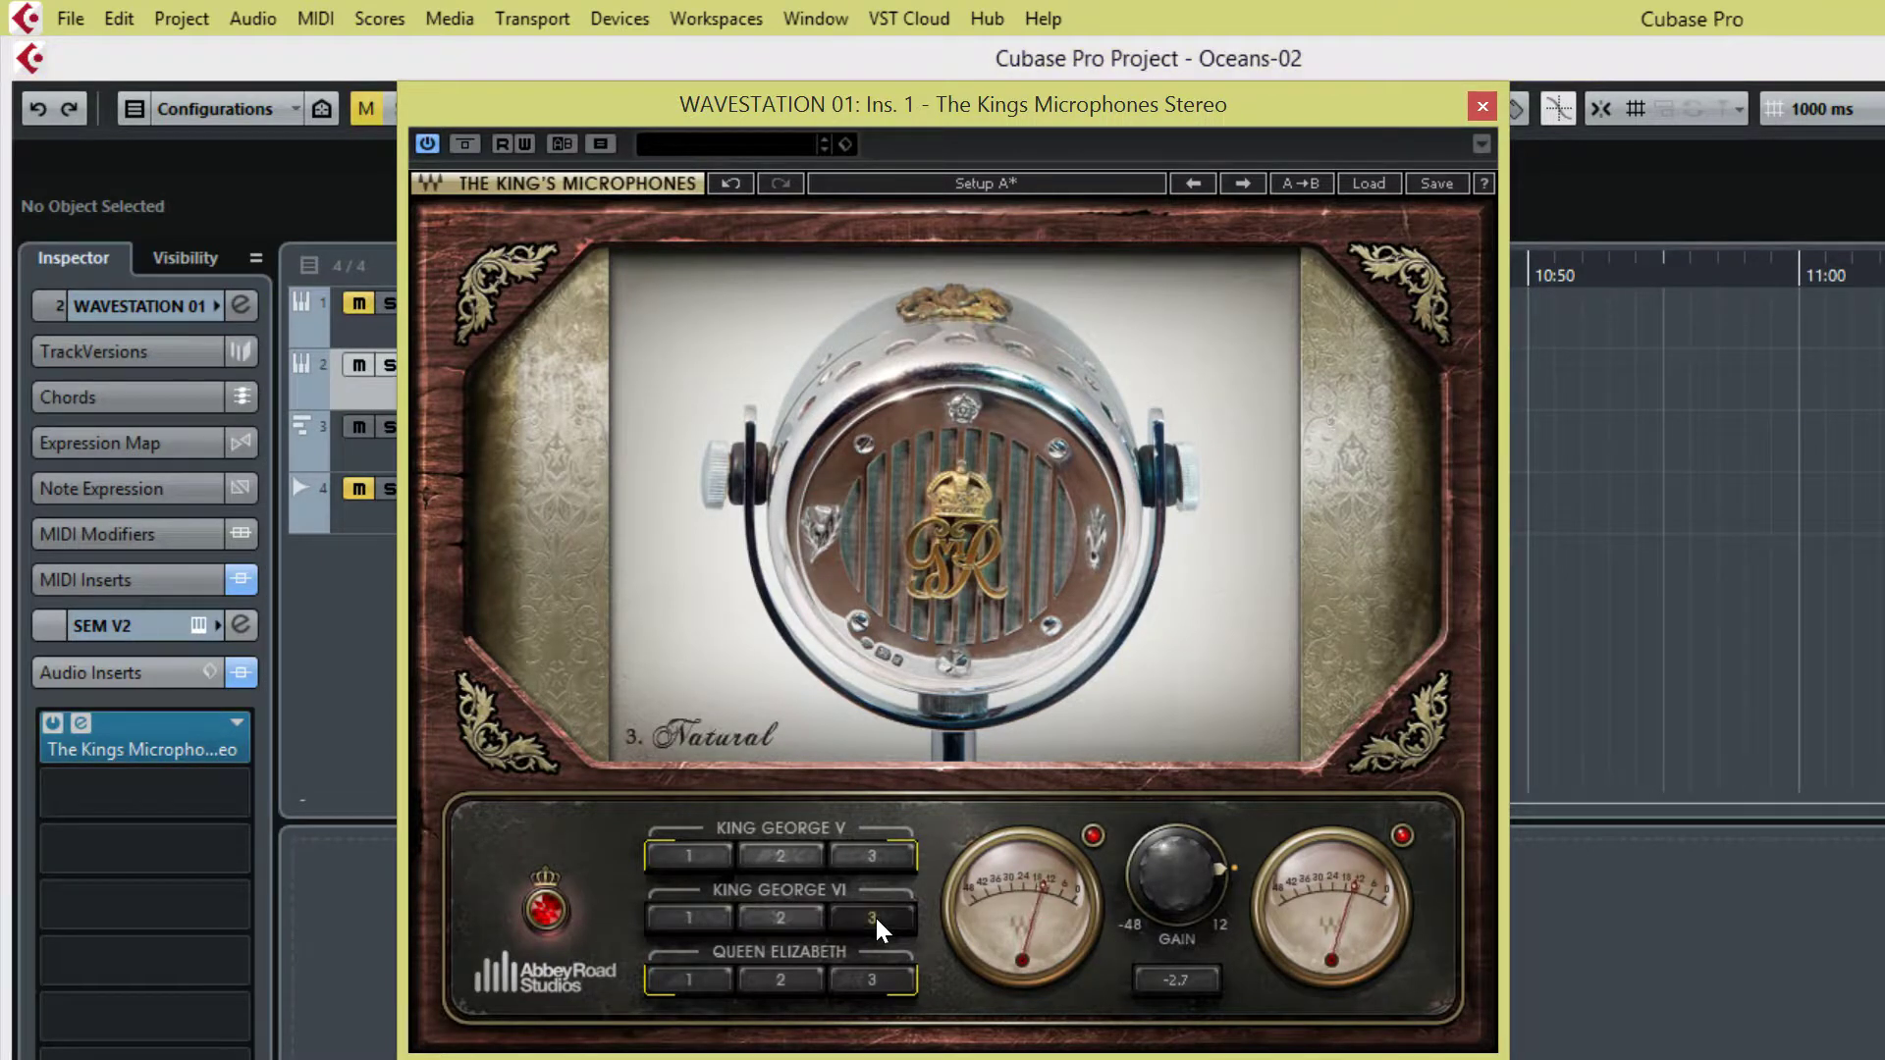
{"action": "left_click", "coordinate": [707, 913]}
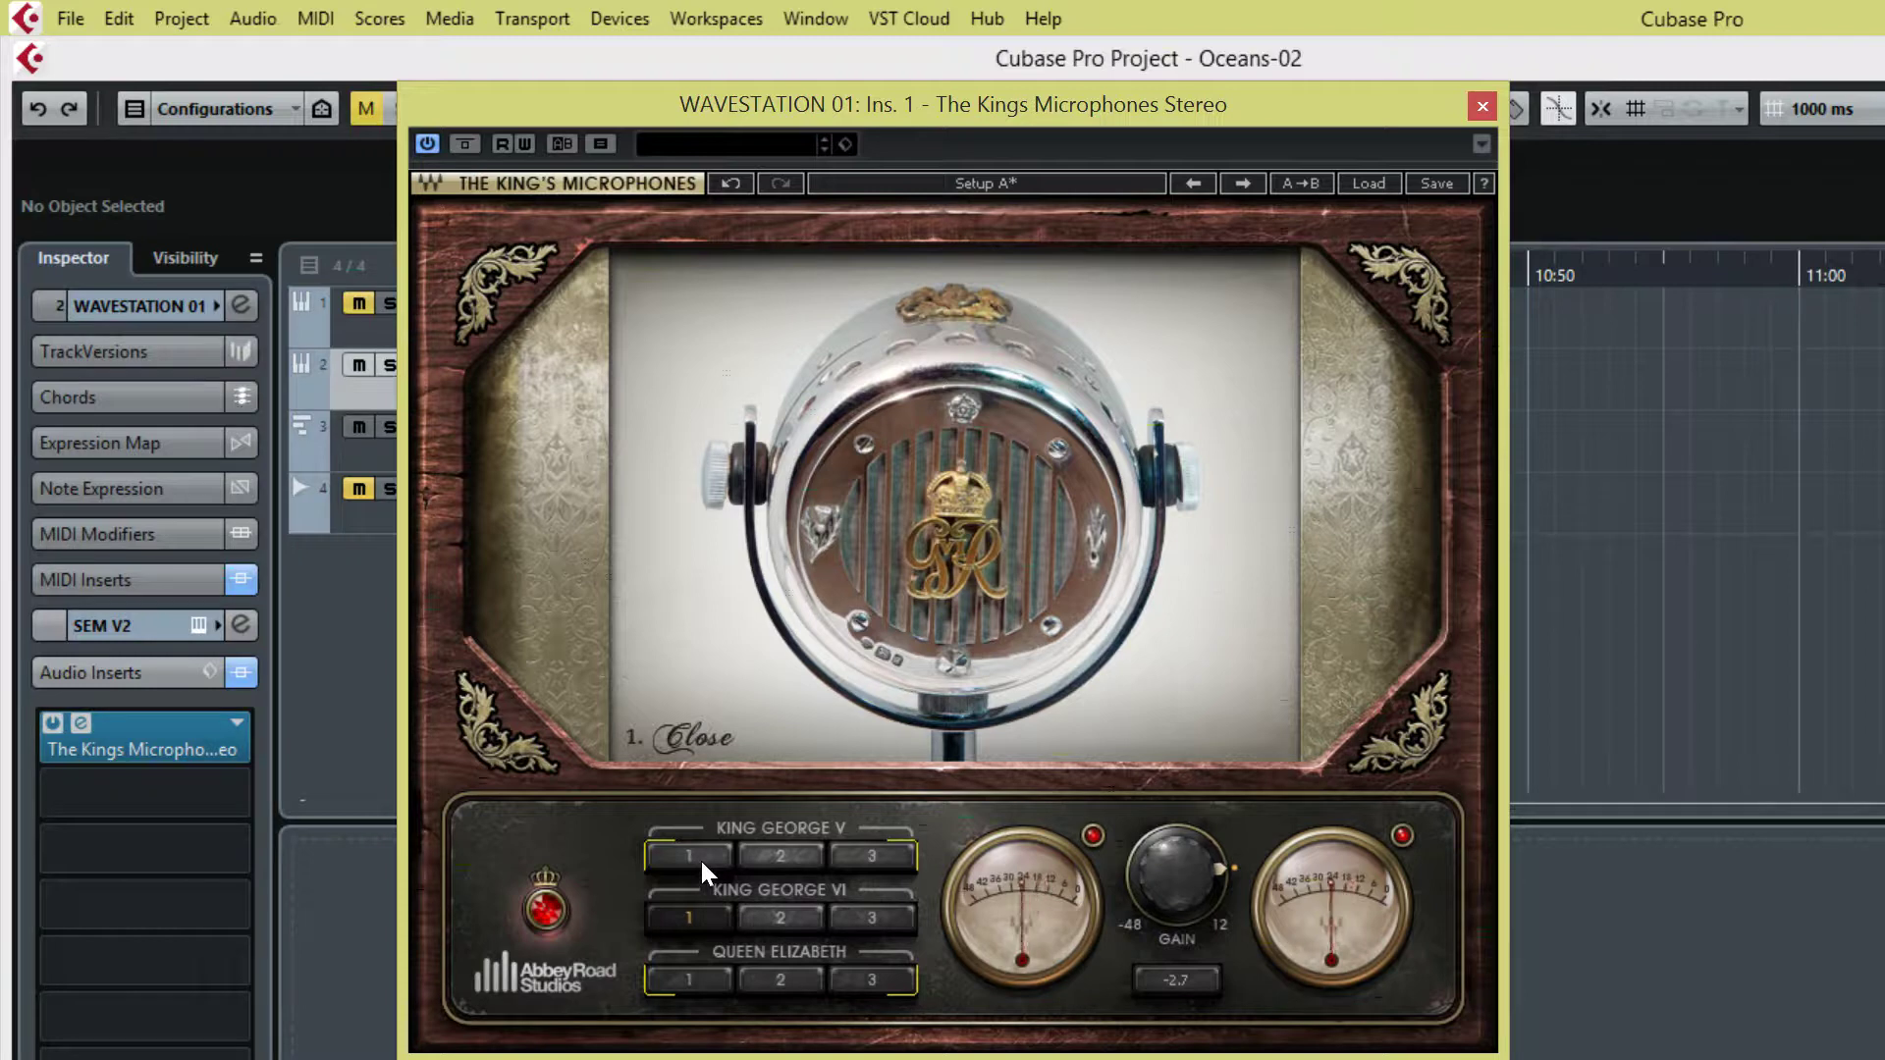
{"action": "left_click", "coordinate": [699, 858]}
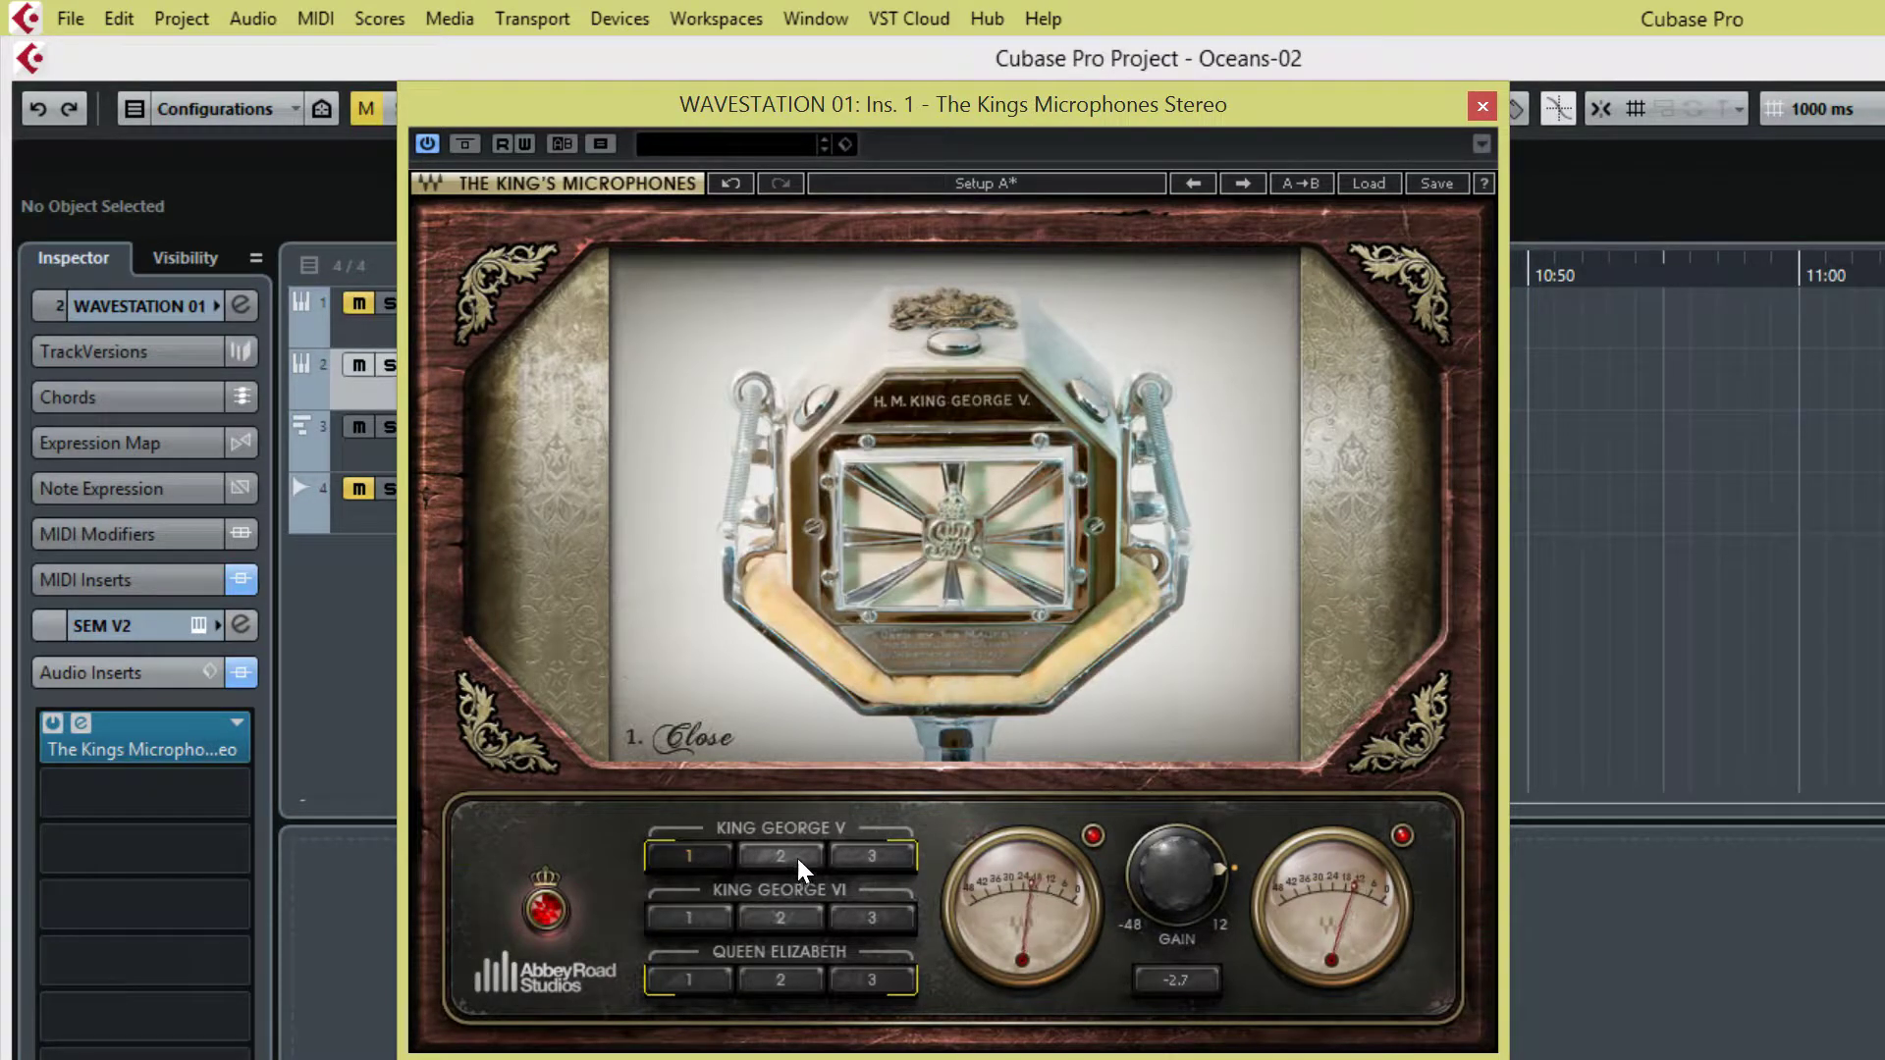
{"action": "left_click", "coordinate": [797, 858]}
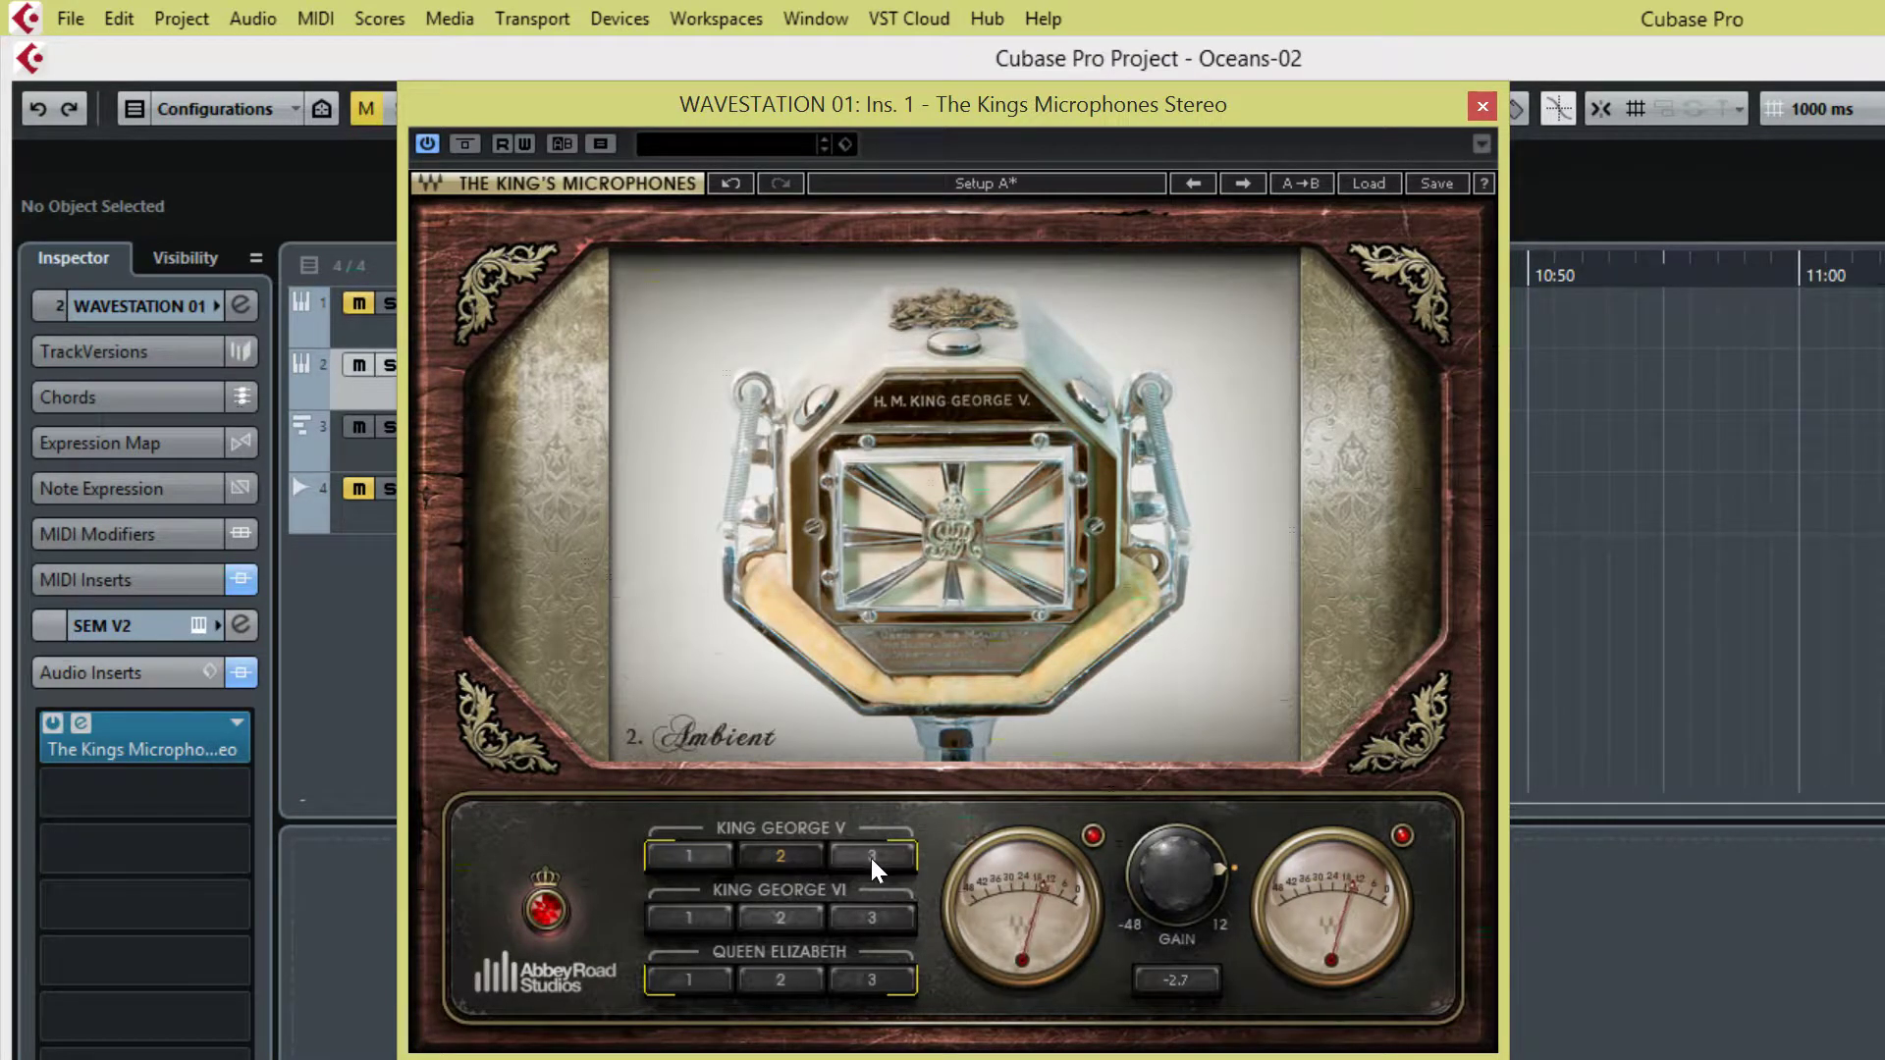
{"action": "left_click", "coordinate": [870, 858]}
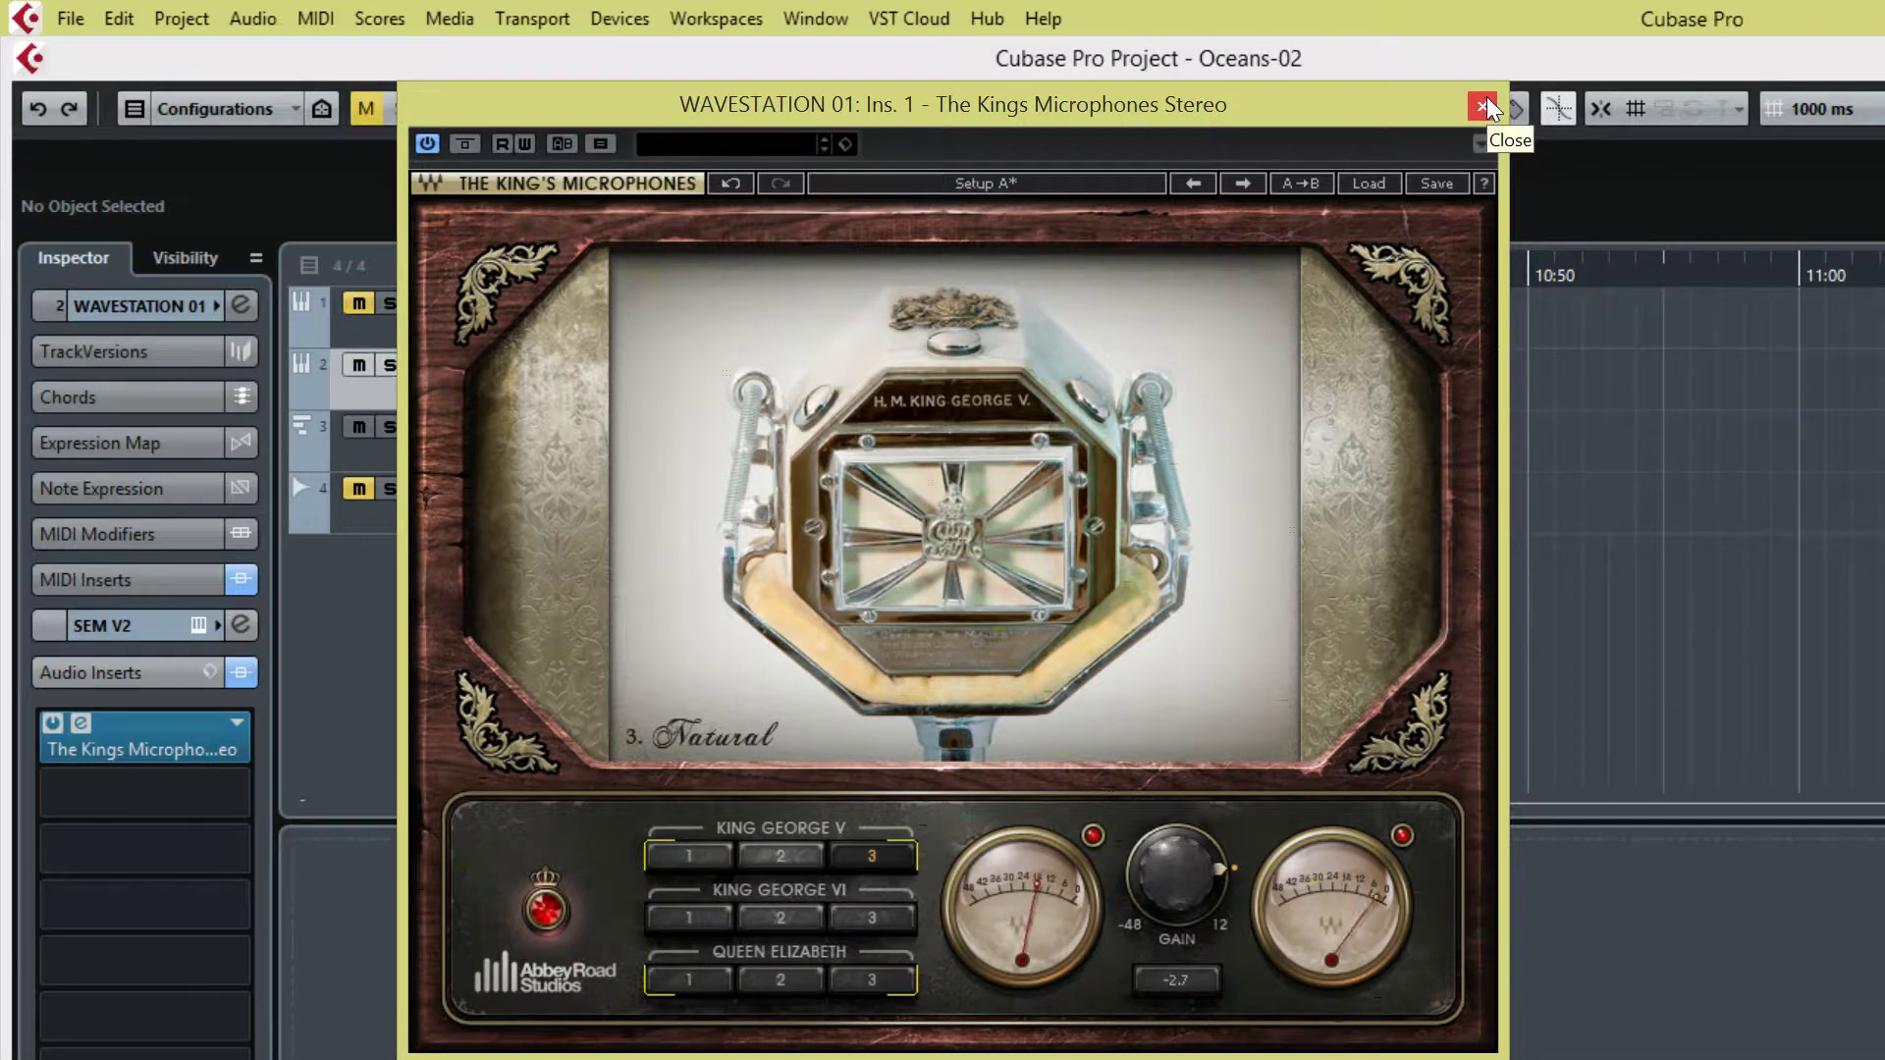
- Close The King's Microphones plug-in window and stop playback
{"action": "left_click", "coordinate": [349, 697]}
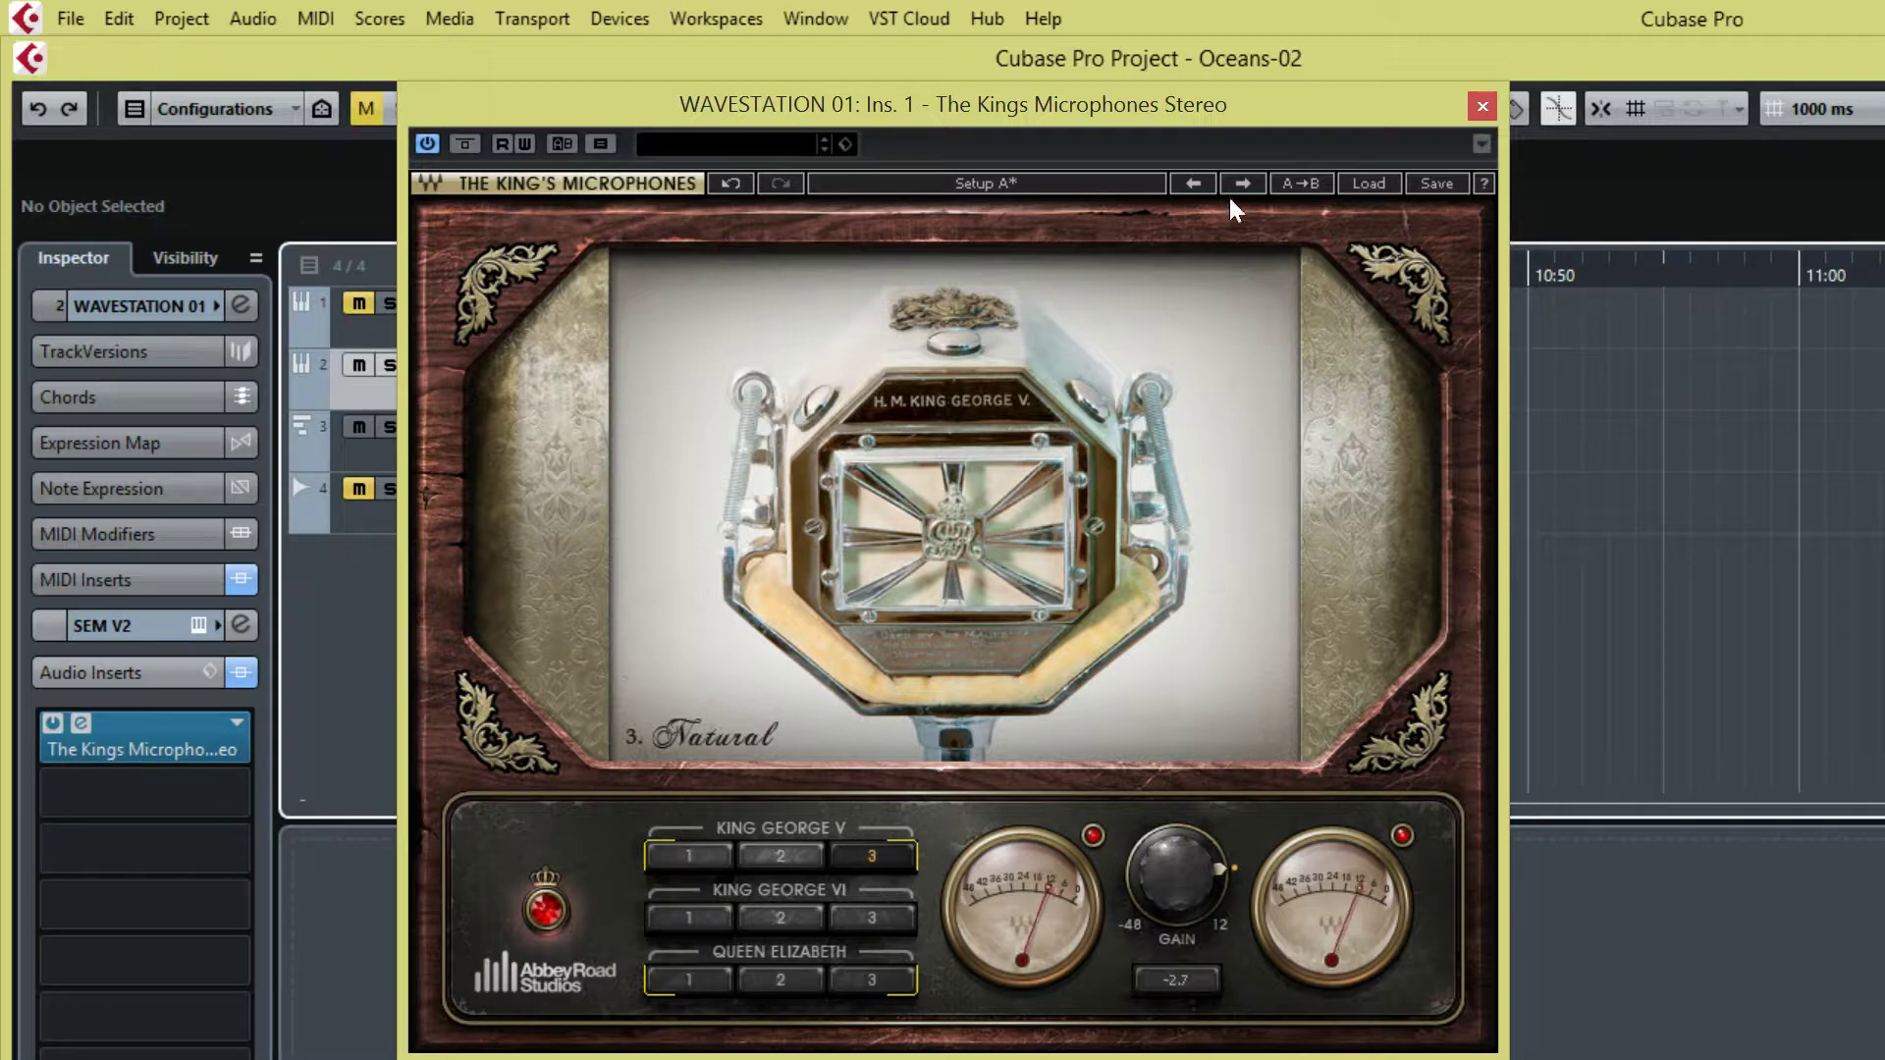
{"action": "left_click", "coordinate": [1484, 106]}
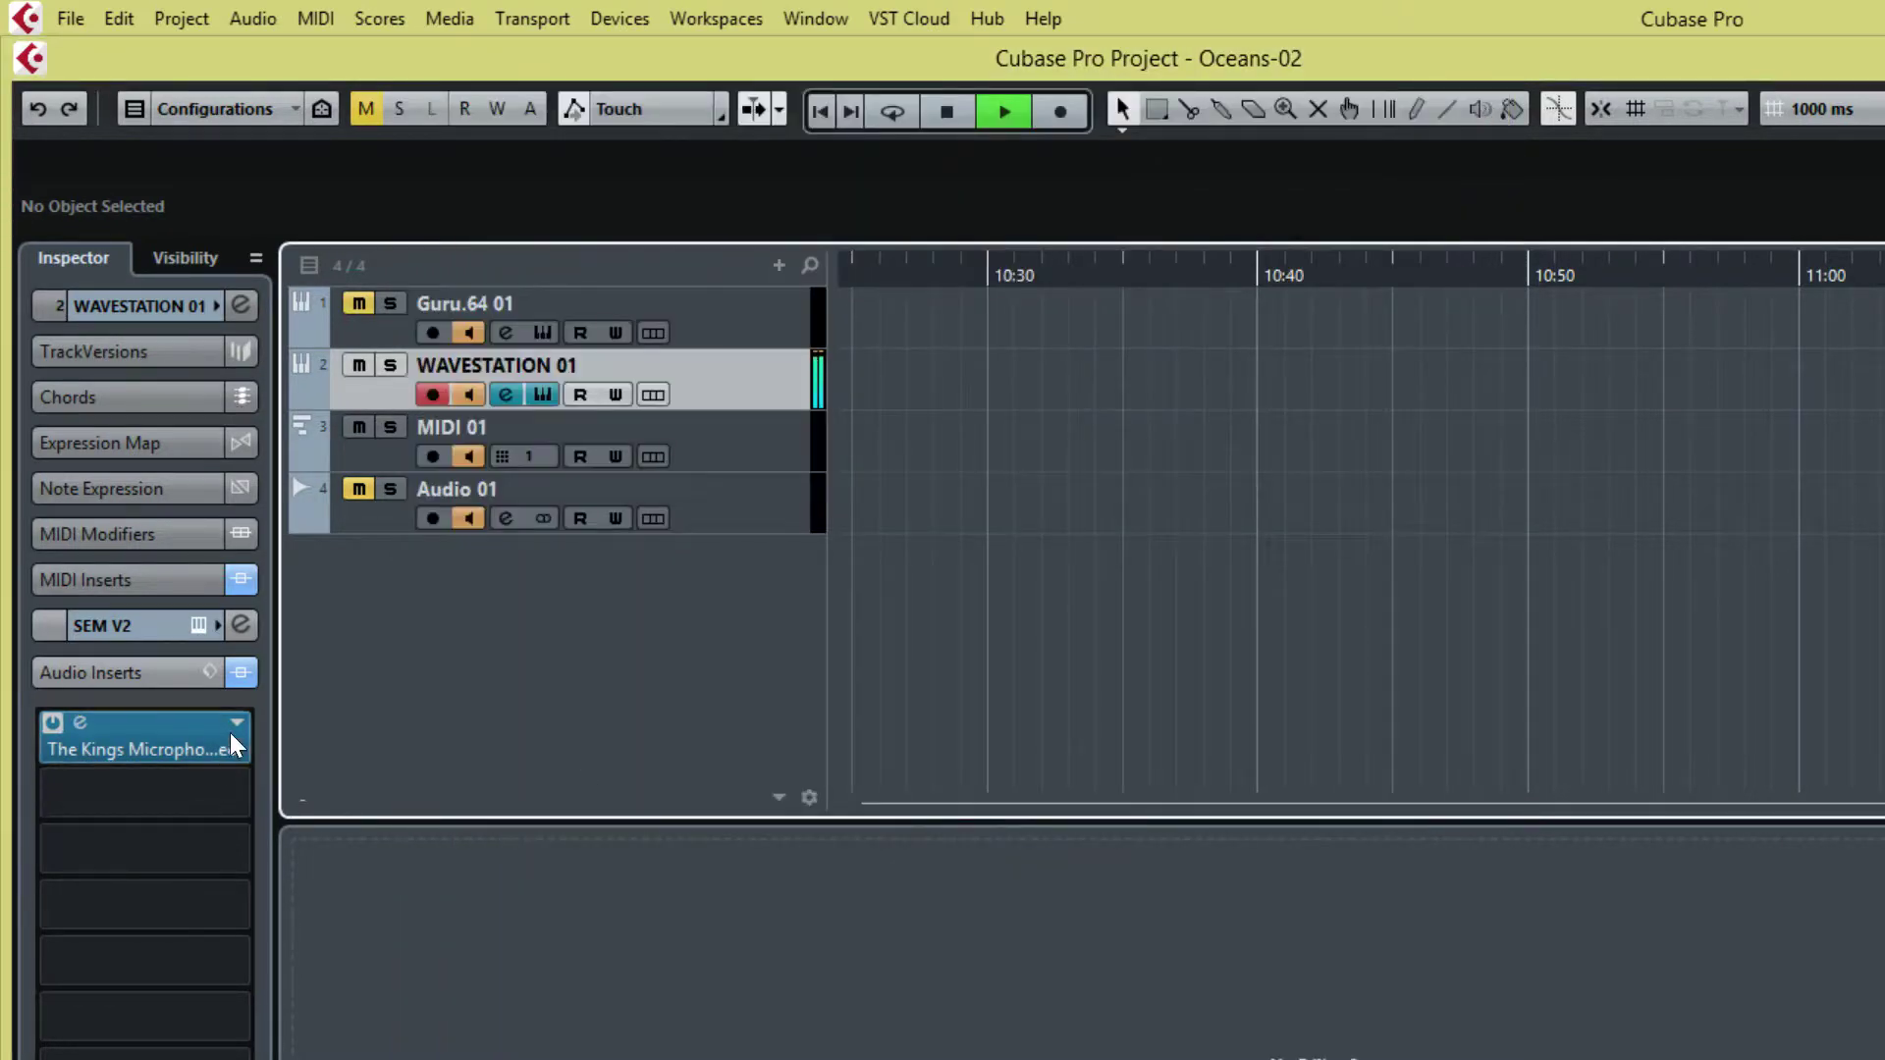
{"action": "left_click", "coordinate": [949, 112]}
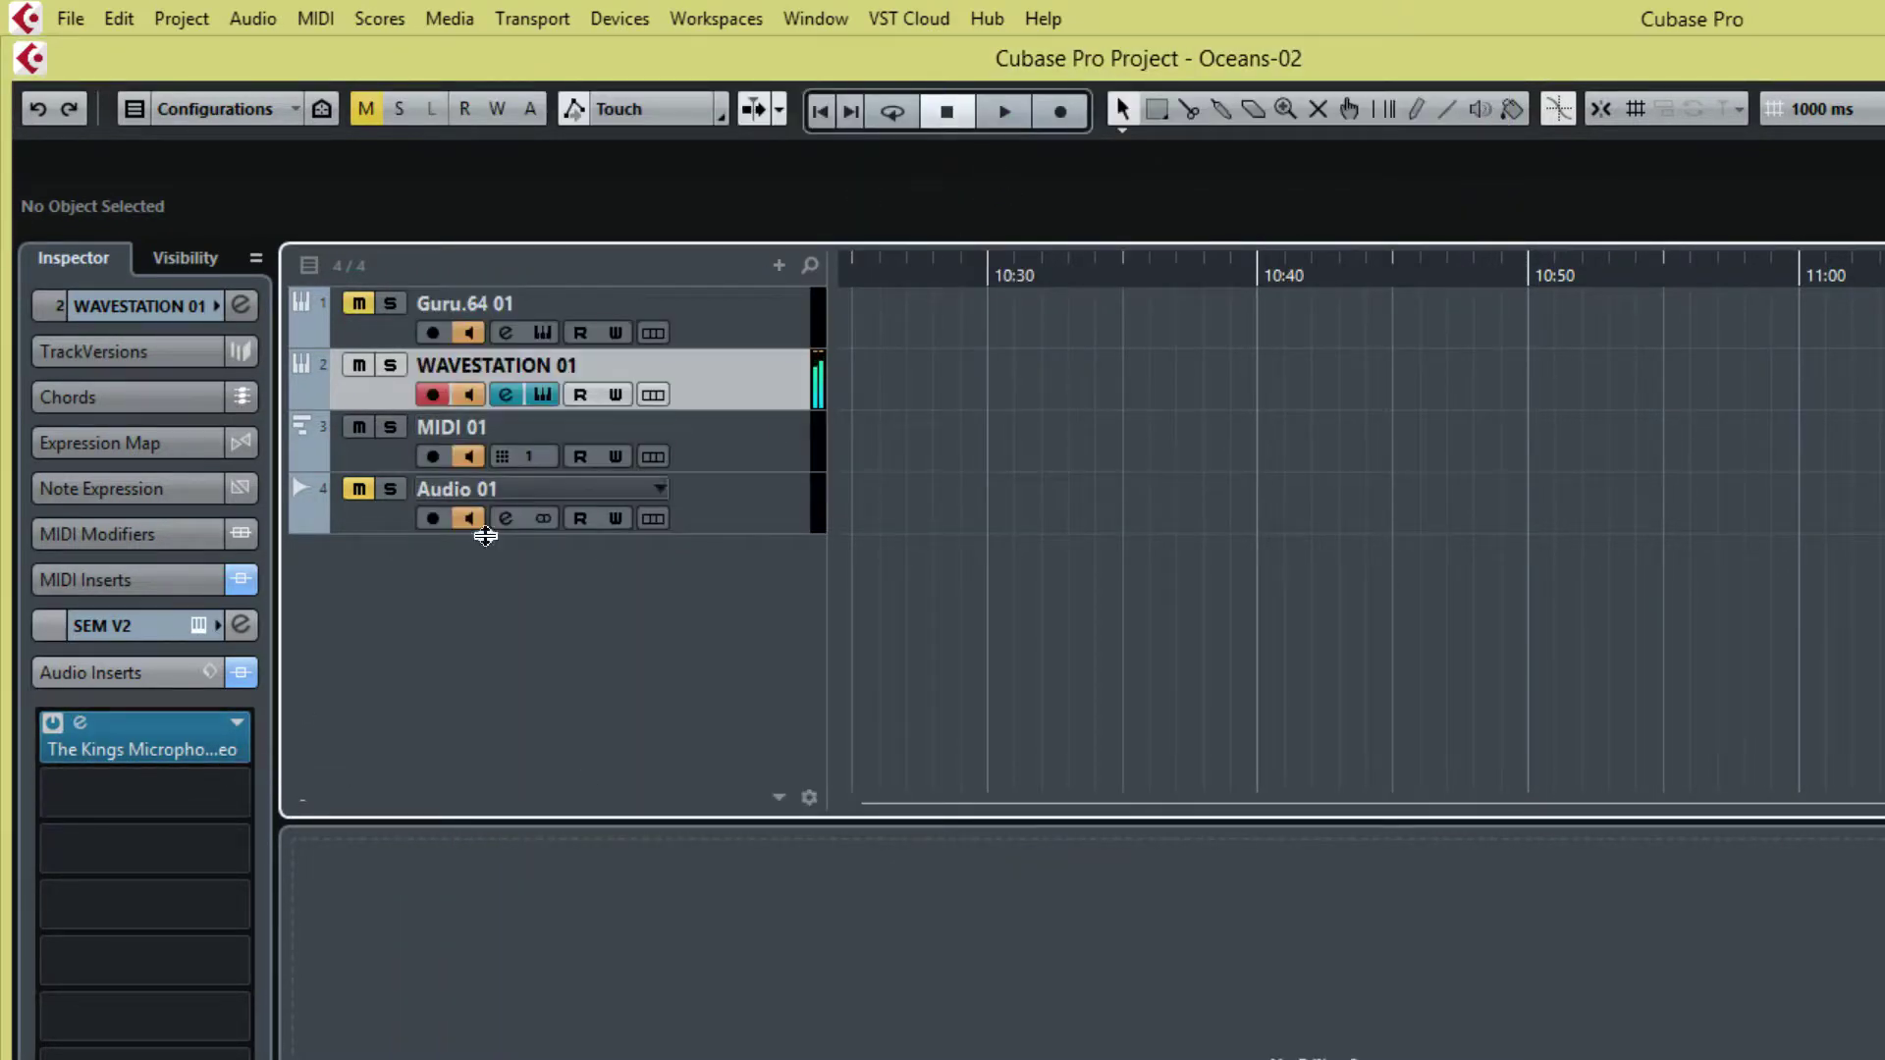
- Switch to the browser to check the plug-ins included in the Waves Abbey Road Collection, and return to Cubase
{"action": "left_click", "coordinate": [242, 730]}
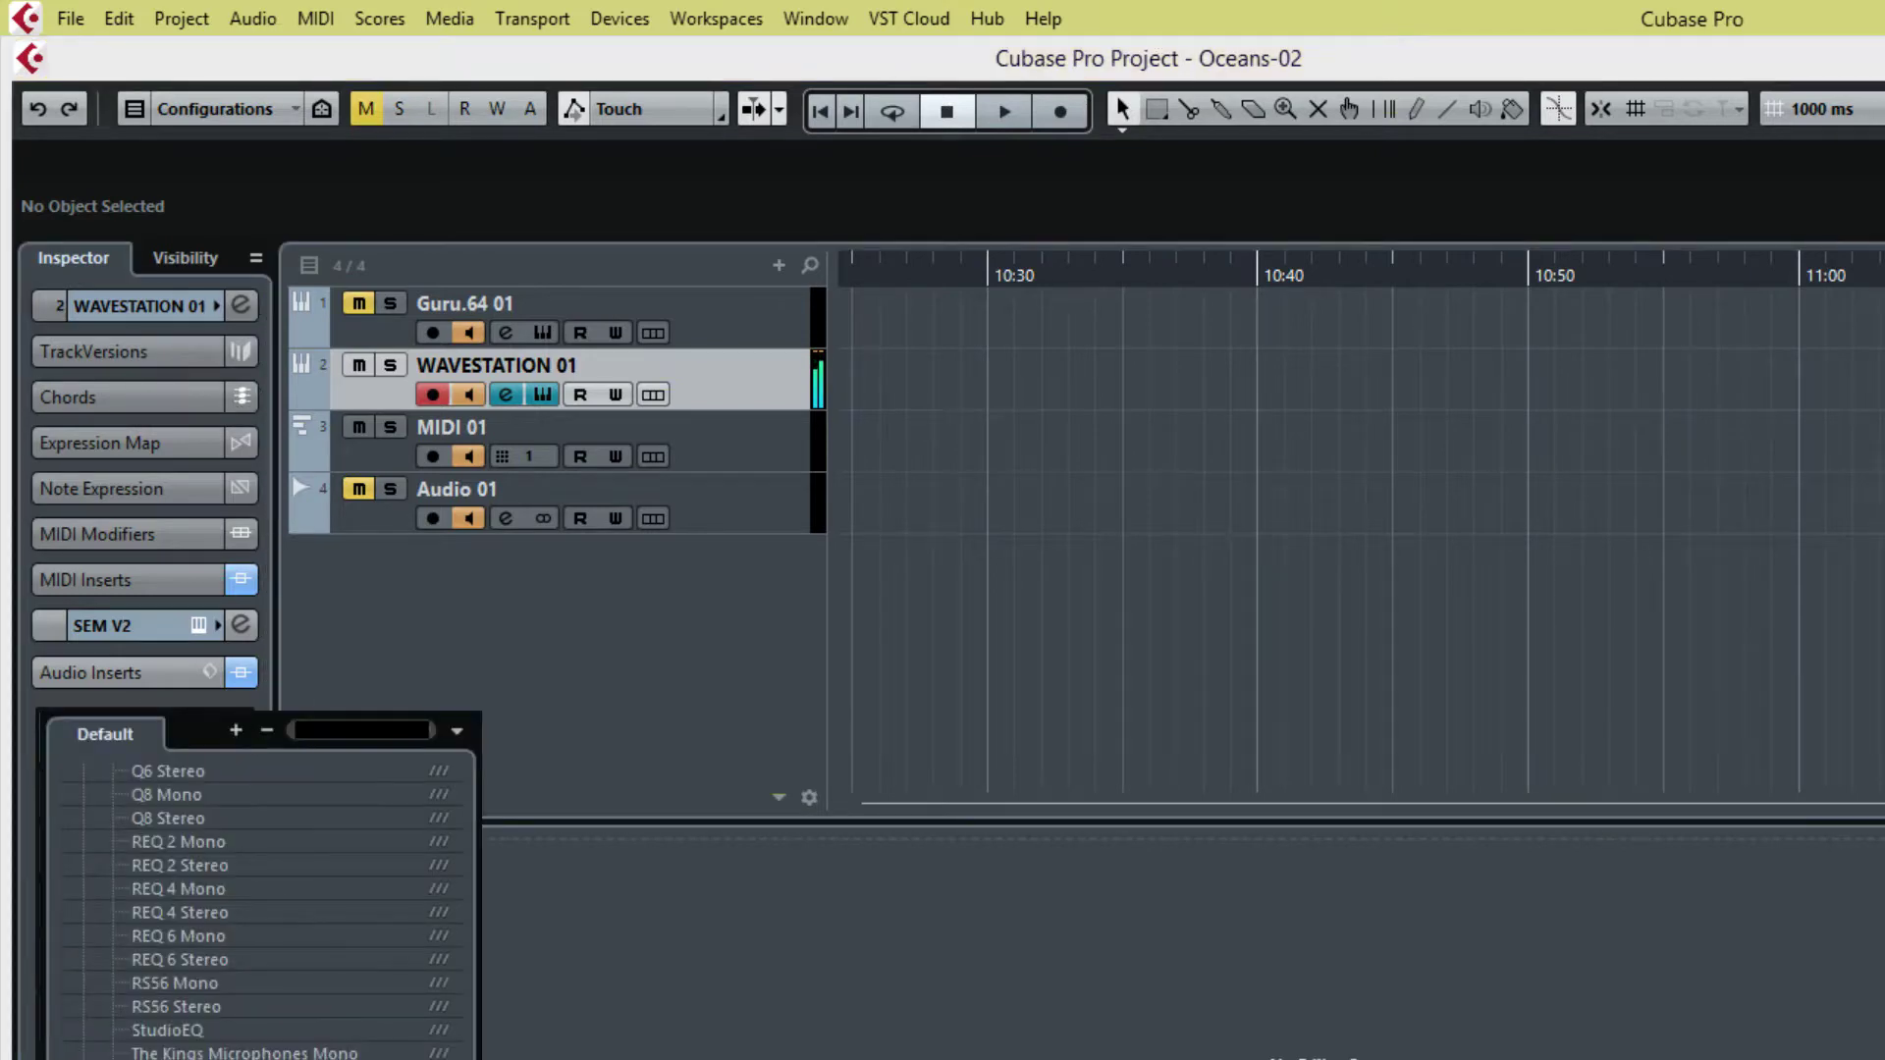
{"action": "left_click", "coordinate": [245, 1052]}
{"action": "key", "text": "alt+Tab"}
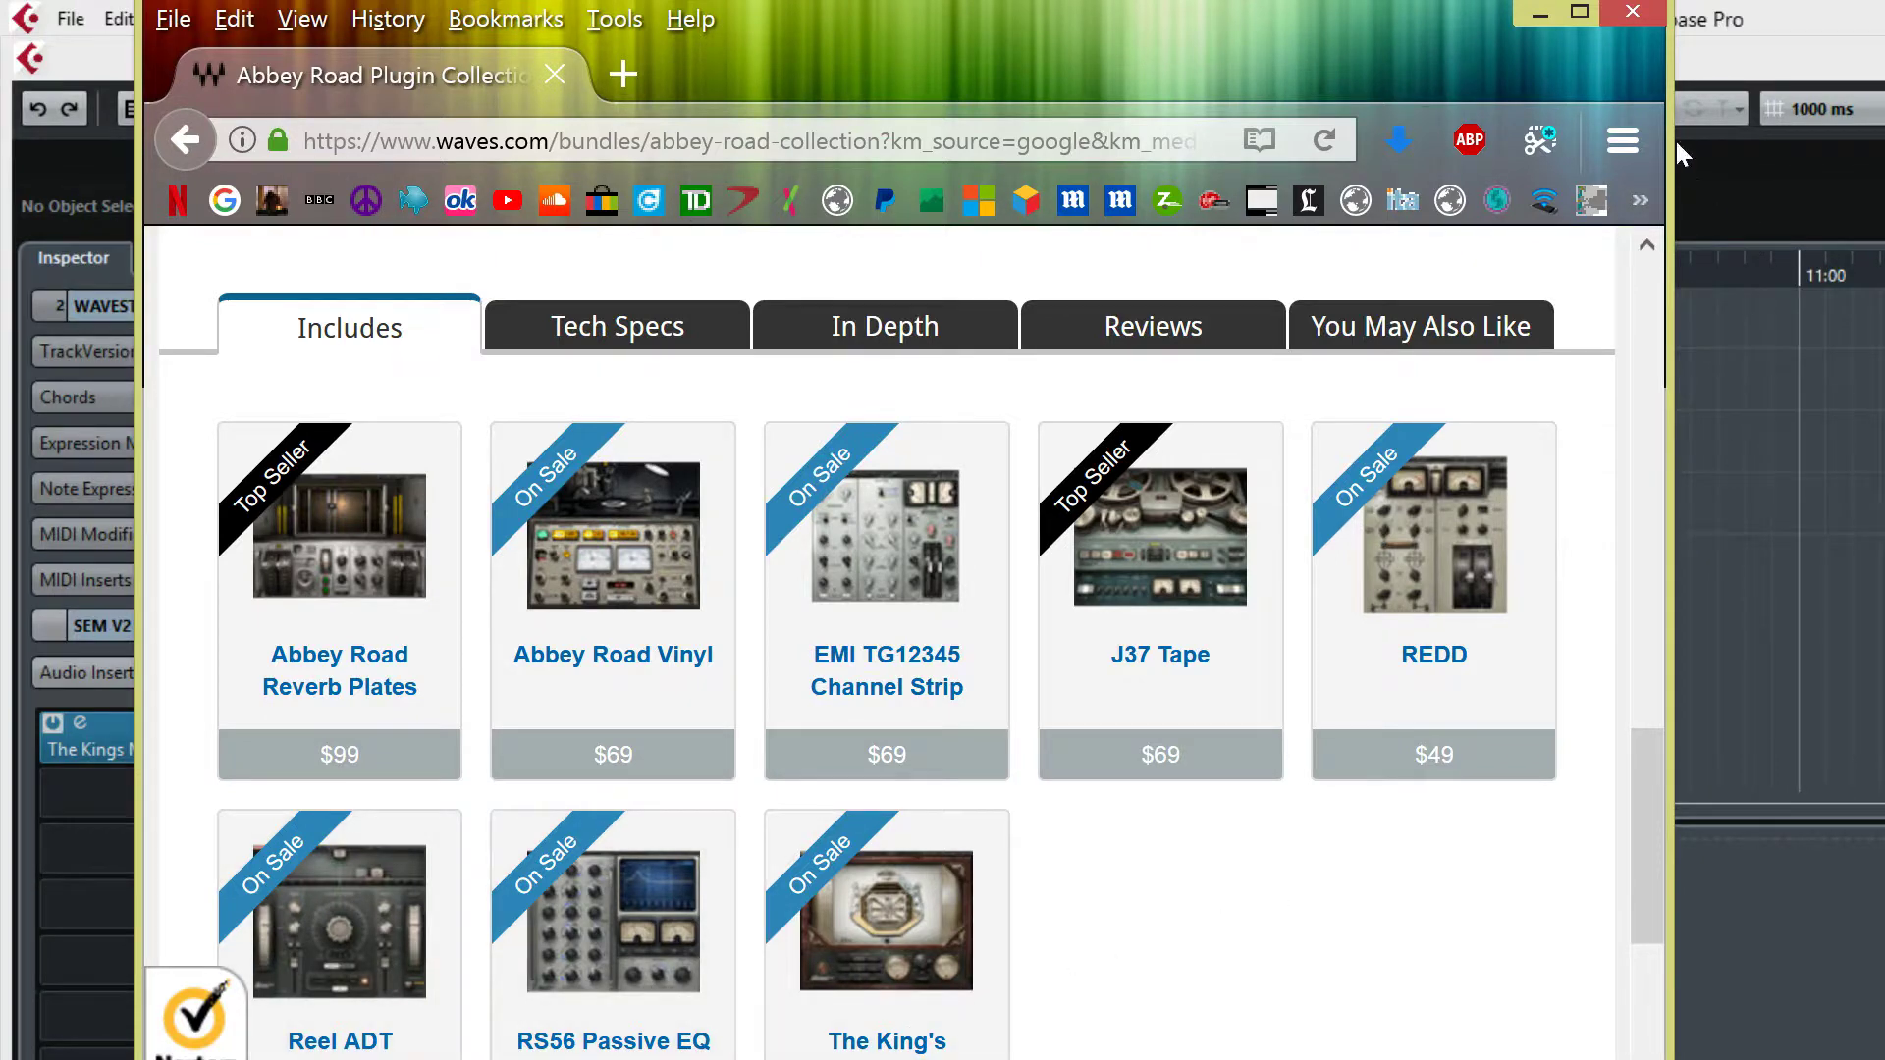
{"action": "left_click", "coordinate": [1539, 15]}
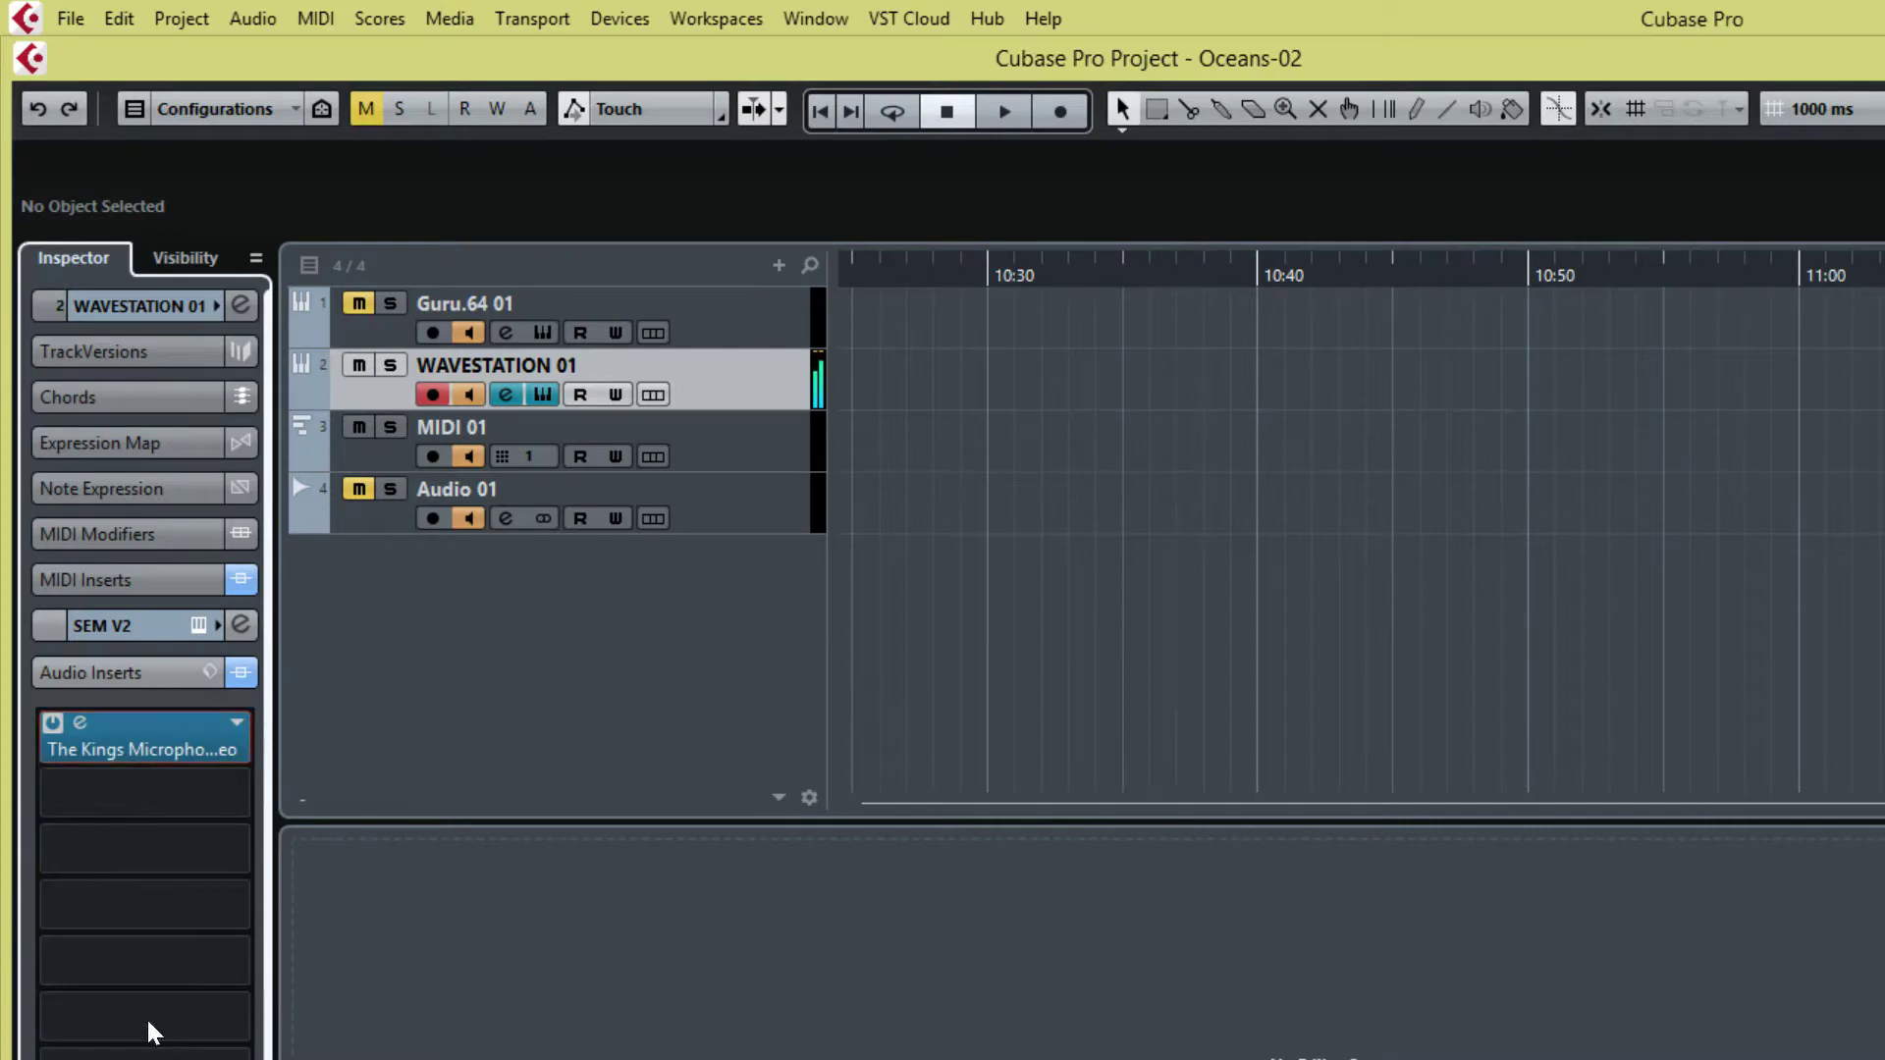
- Replace The King's Microphones in the WAVESTATION 01 track's first audio insert with RS56 Stereo and move its window higher up the screen
{"action": "left_click", "coordinate": [236, 729]}
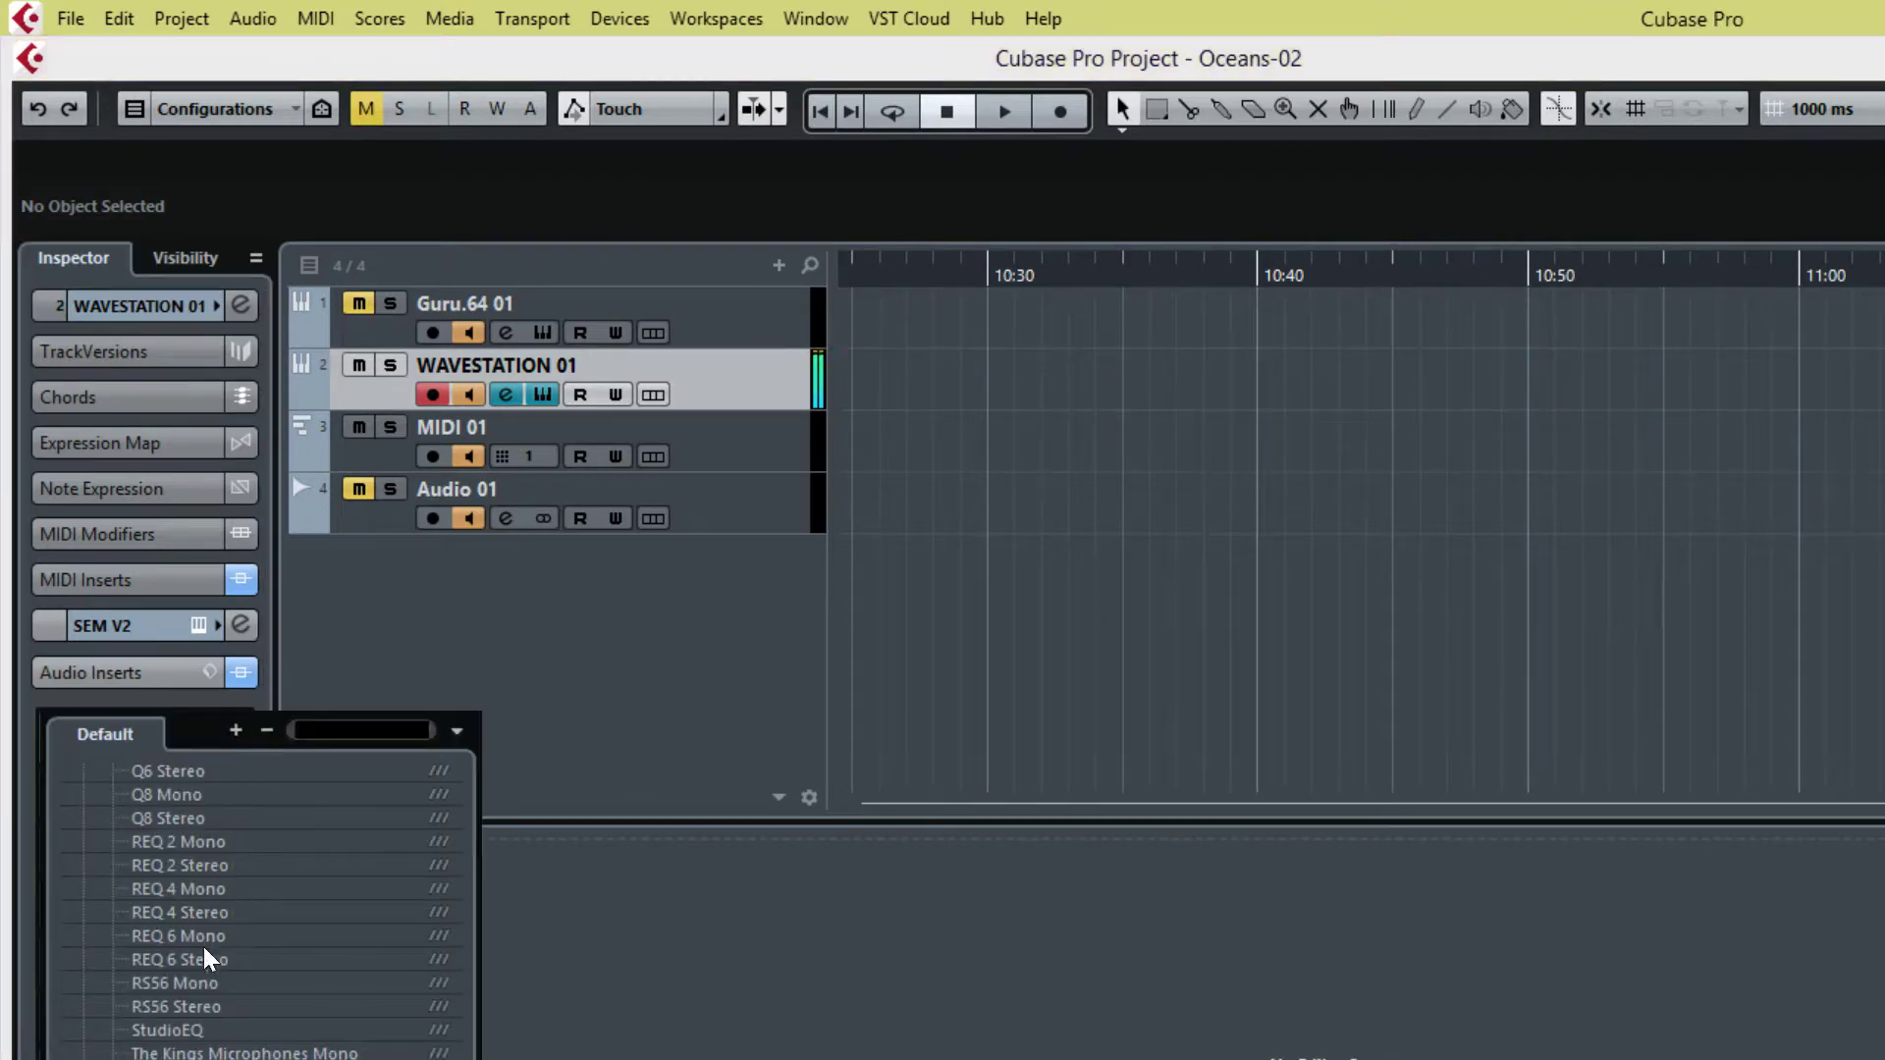
{"action": "left_click", "coordinate": [198, 1008]}
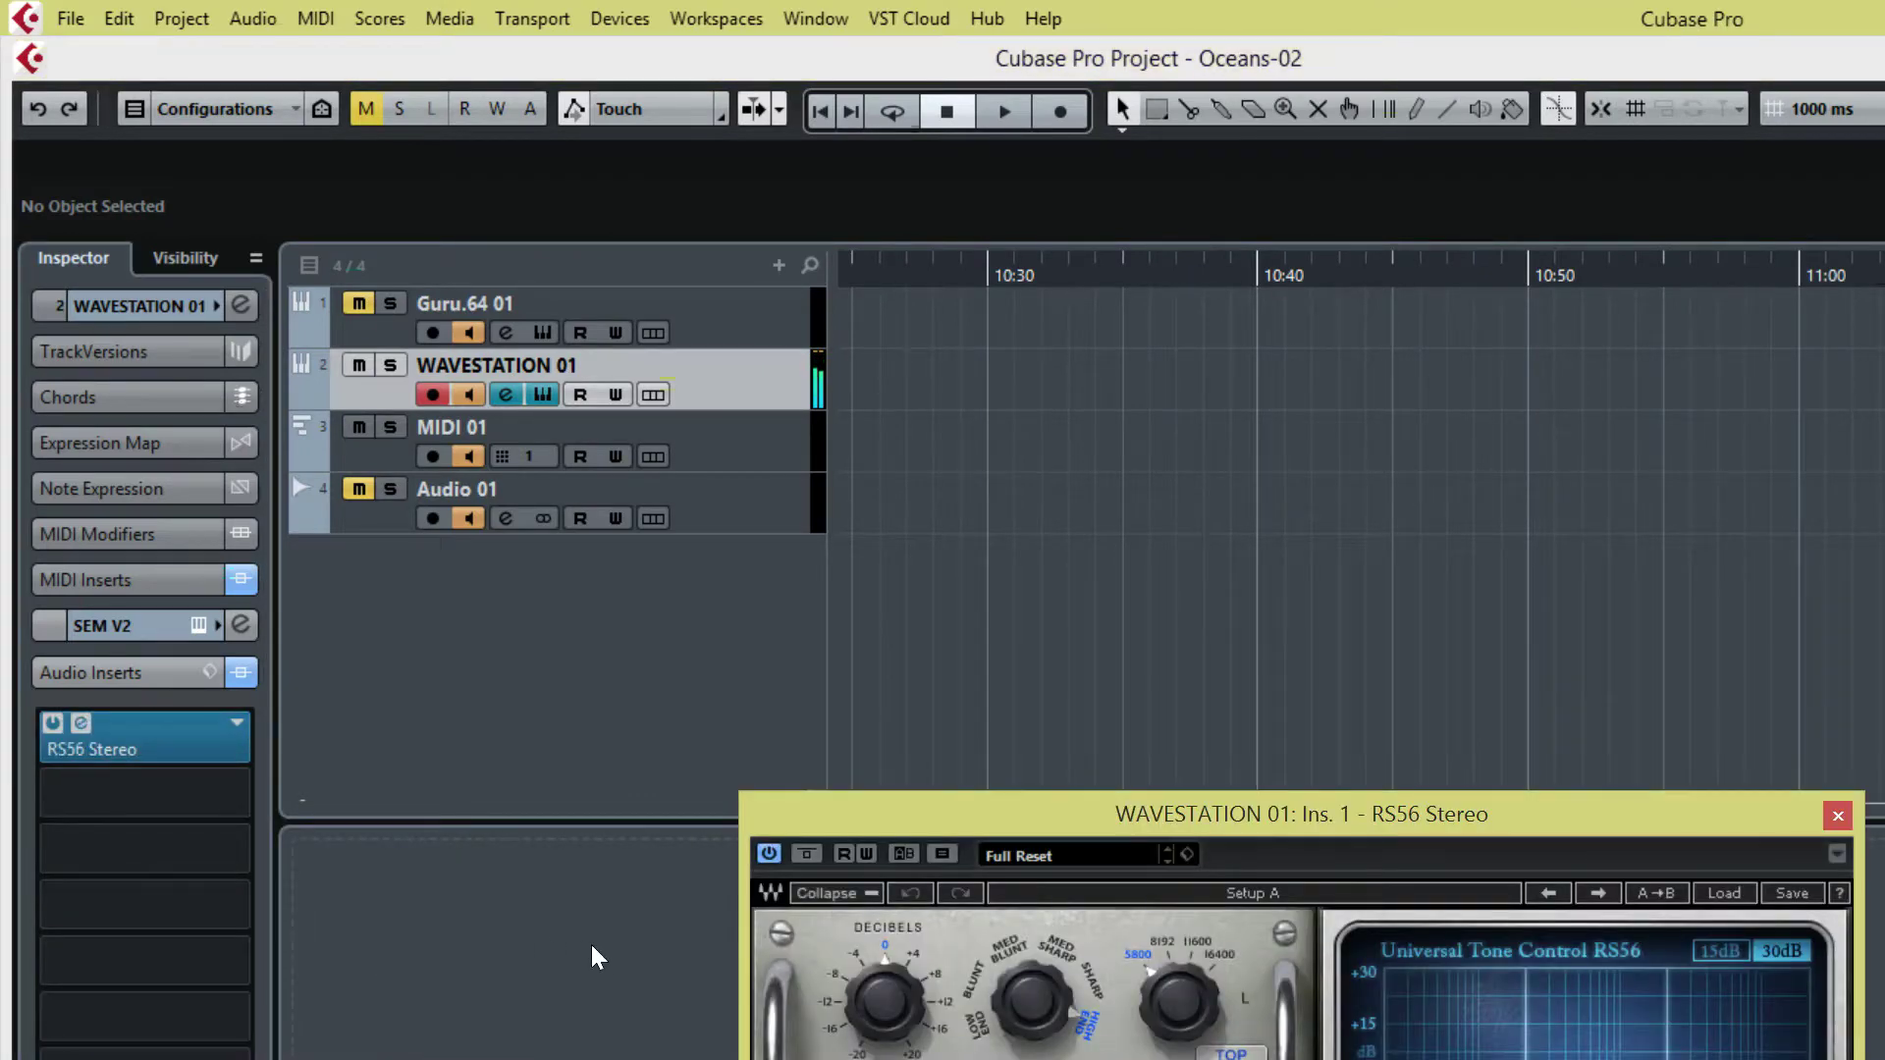
{"action": "left_click_drag", "start_coordinate": [811, 809], "coordinate": [533, 80]}
- Open the SEM V2 instrument, move its window up and load the Mad Hatter Serves Tea preset from the Sequence category
{"action": "left_click", "coordinate": [199, 625]}
{"action": "left_click_drag", "start_coordinate": [726, 776], "coordinate": [727, 142]}
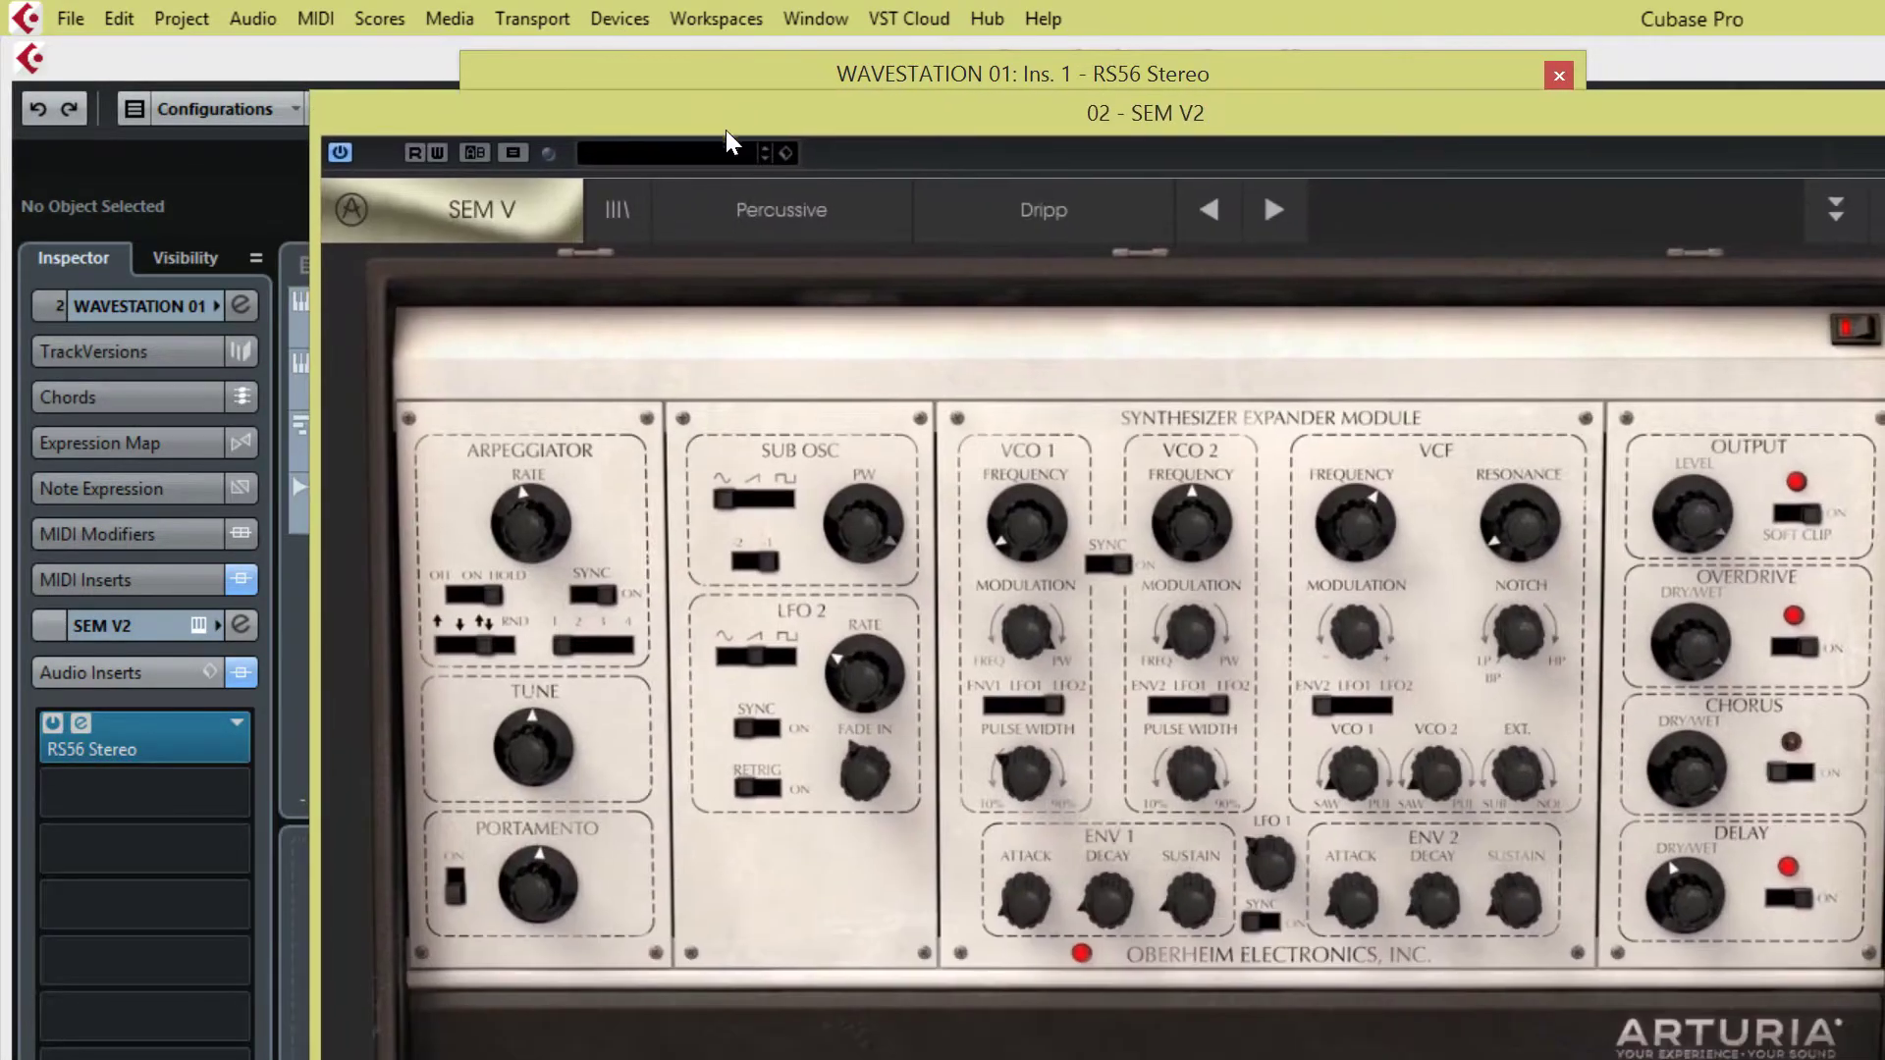
{"action": "left_click", "coordinate": [823, 216]}
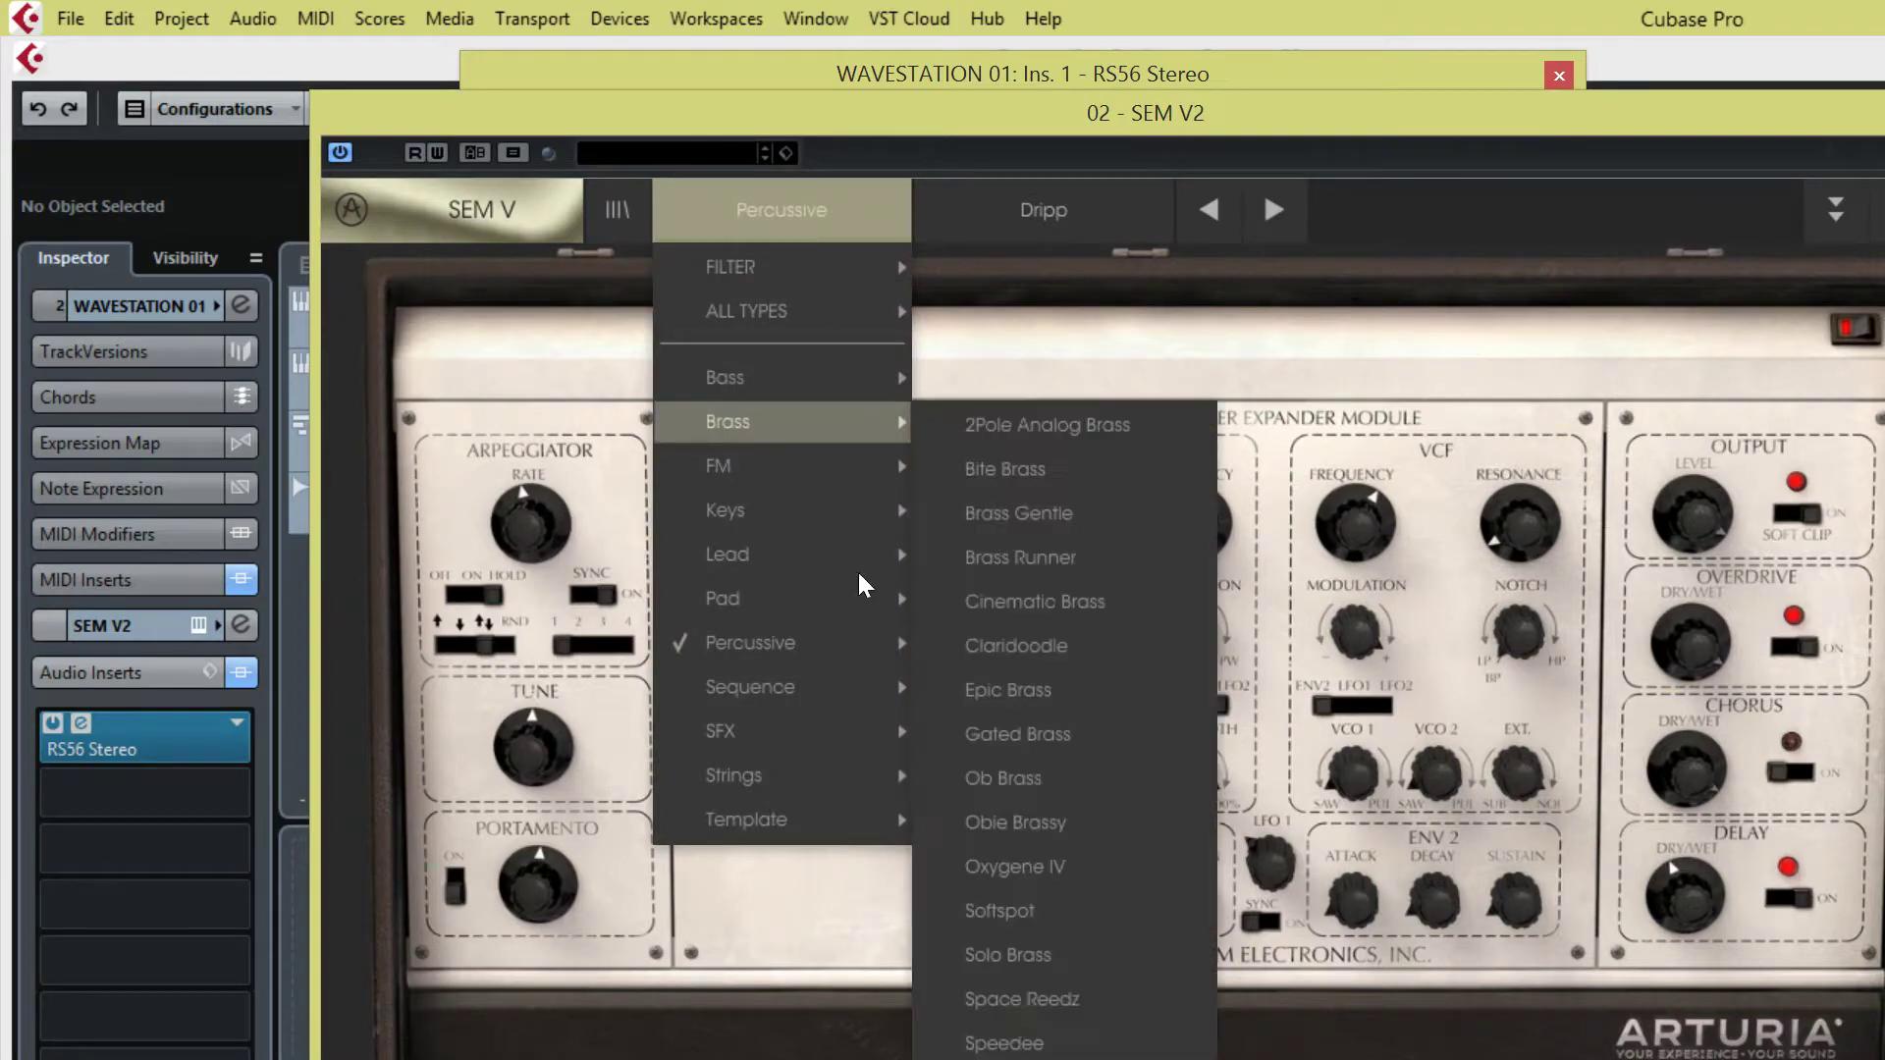
{"action": "mouse_move", "coordinate": [835, 687]}
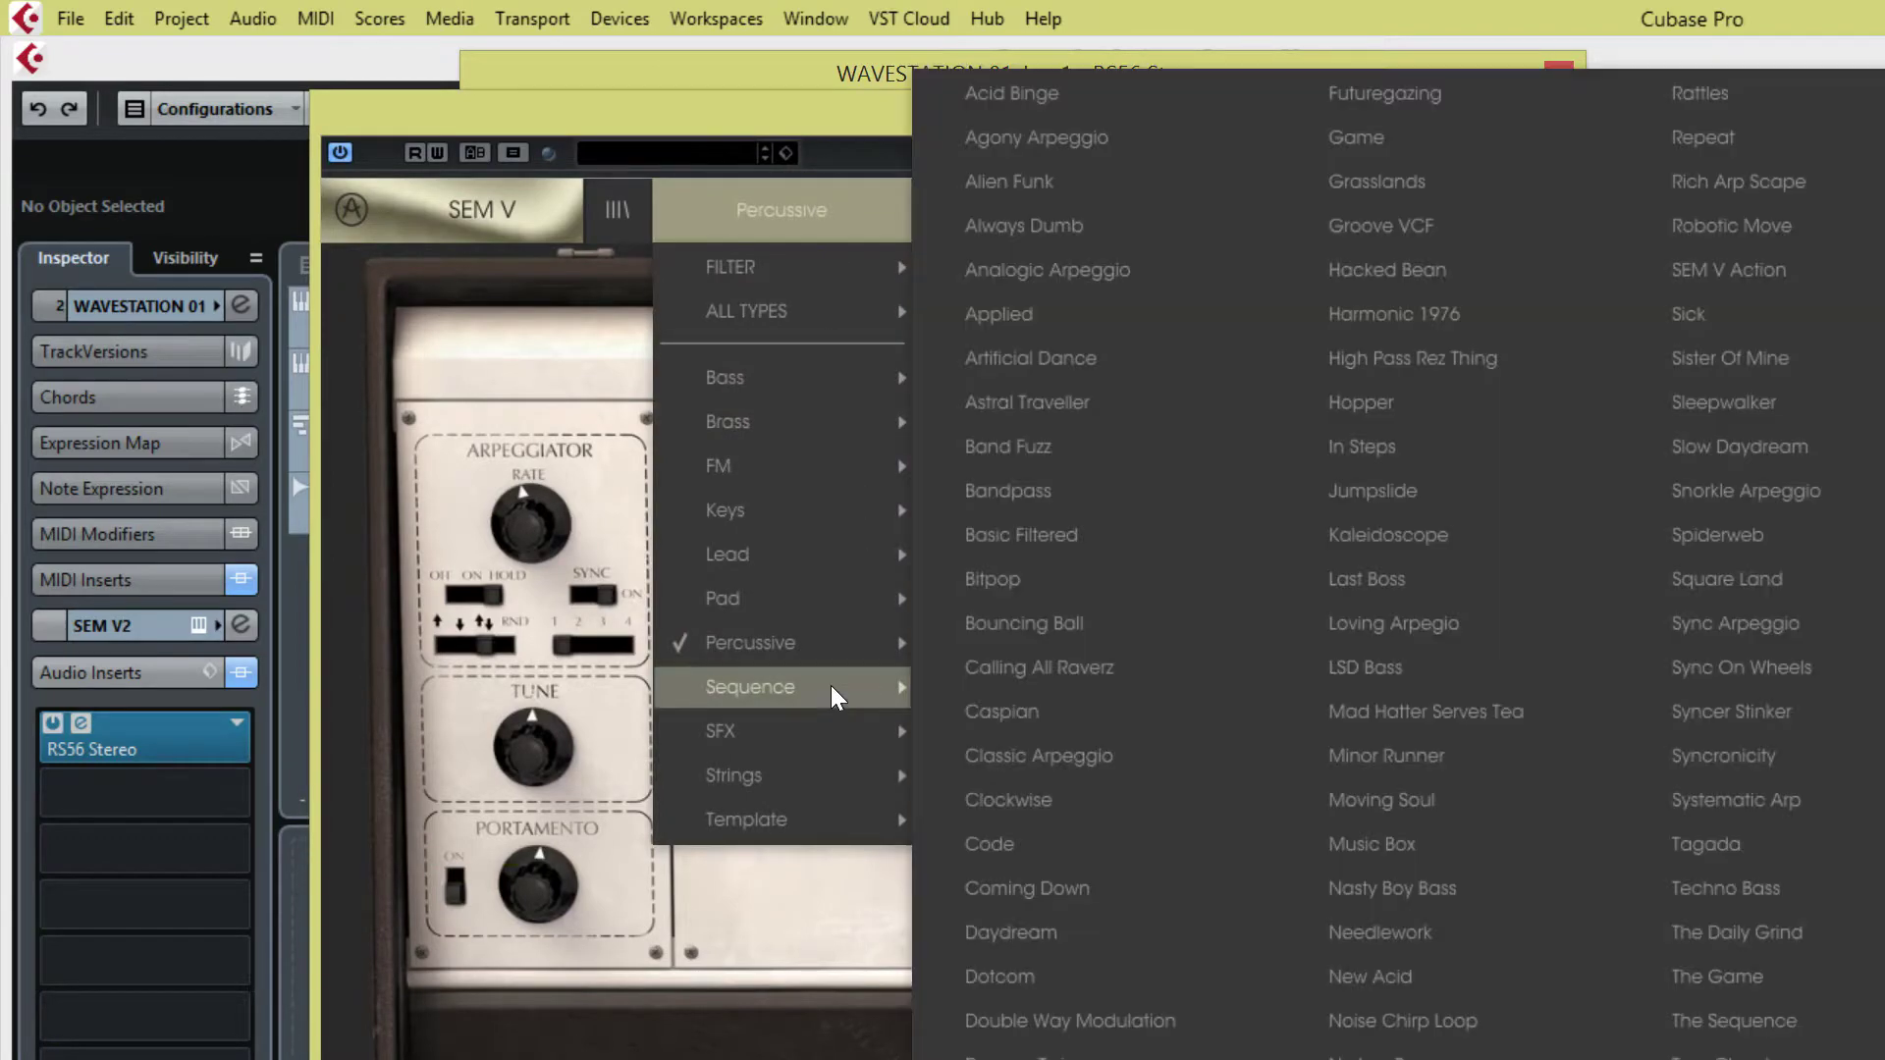
{"action": "left_click", "coordinate": [1340, 711]}
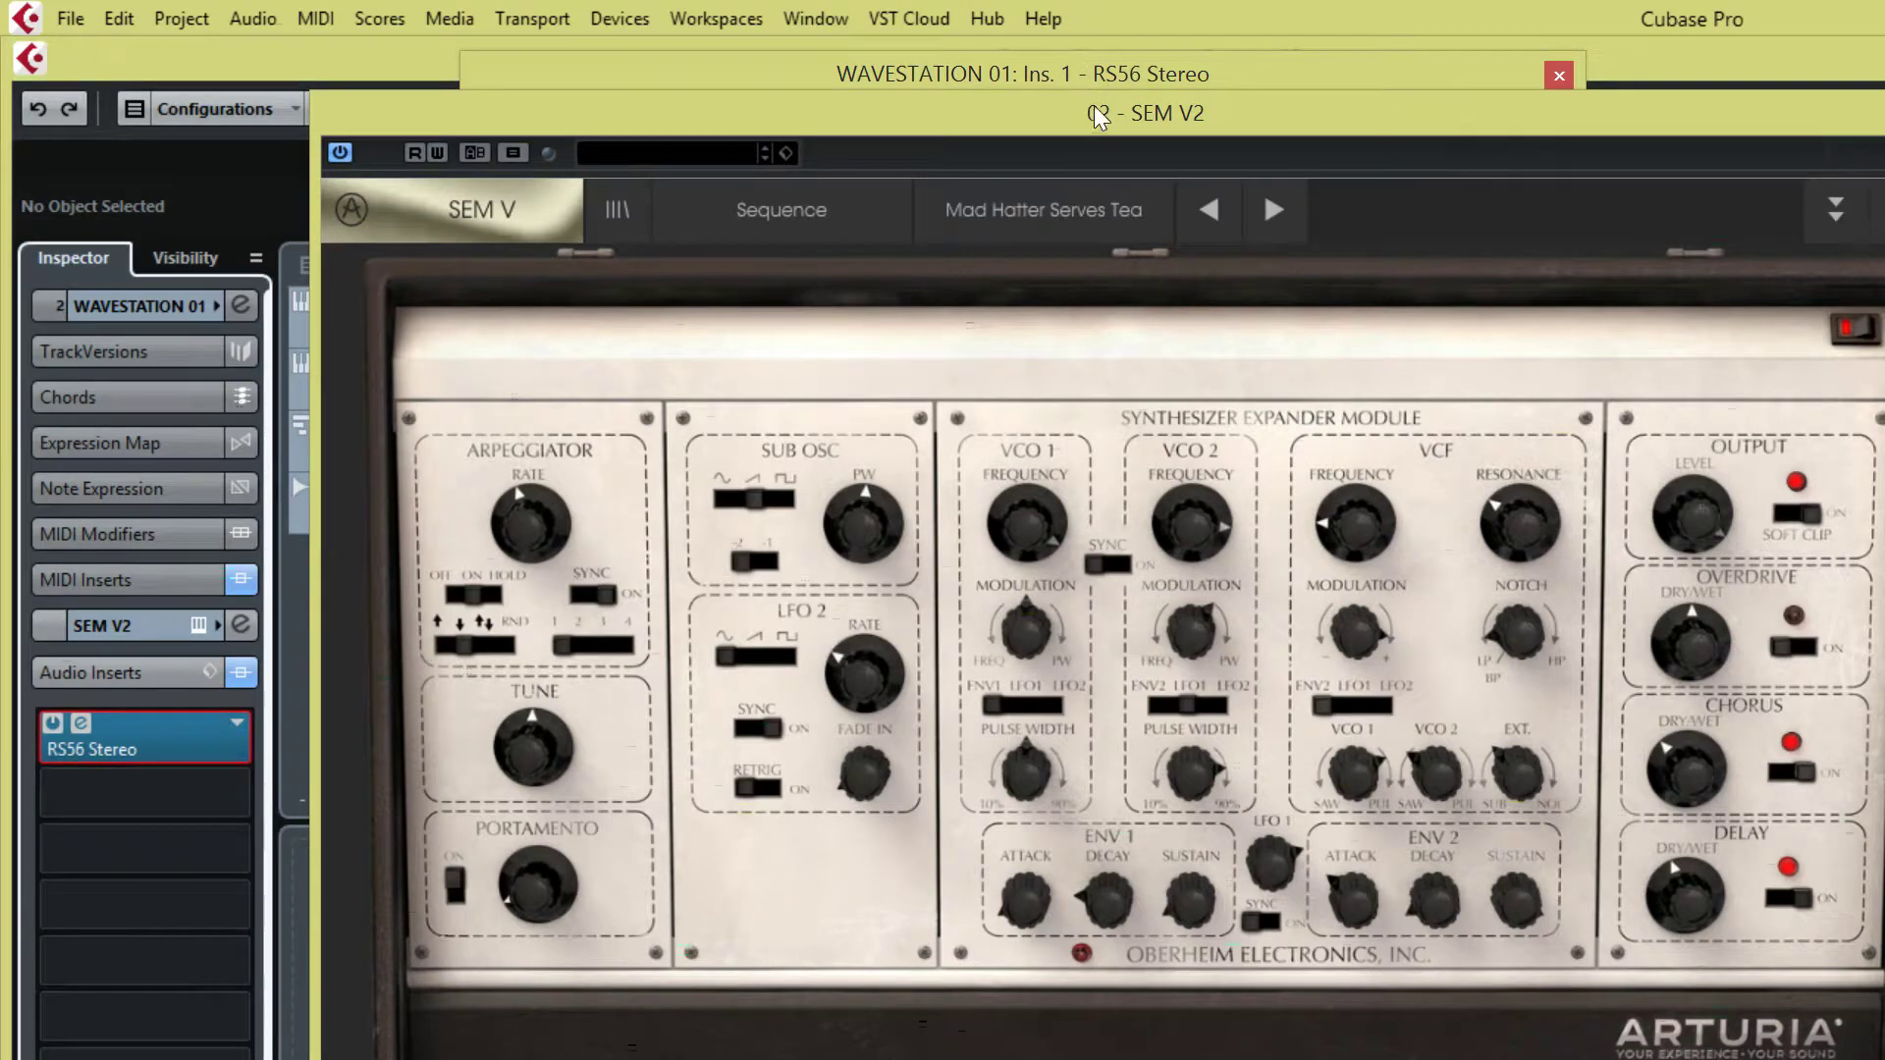
- Start playback, move the SEM V2 window lower and bring the RS56 Stereo window to the front near the top of the screen
{"action": "left_click_drag", "start_coordinate": [1100, 115], "coordinate": [1107, 308]}
{"action": "left_click", "coordinate": [1080, 152]}
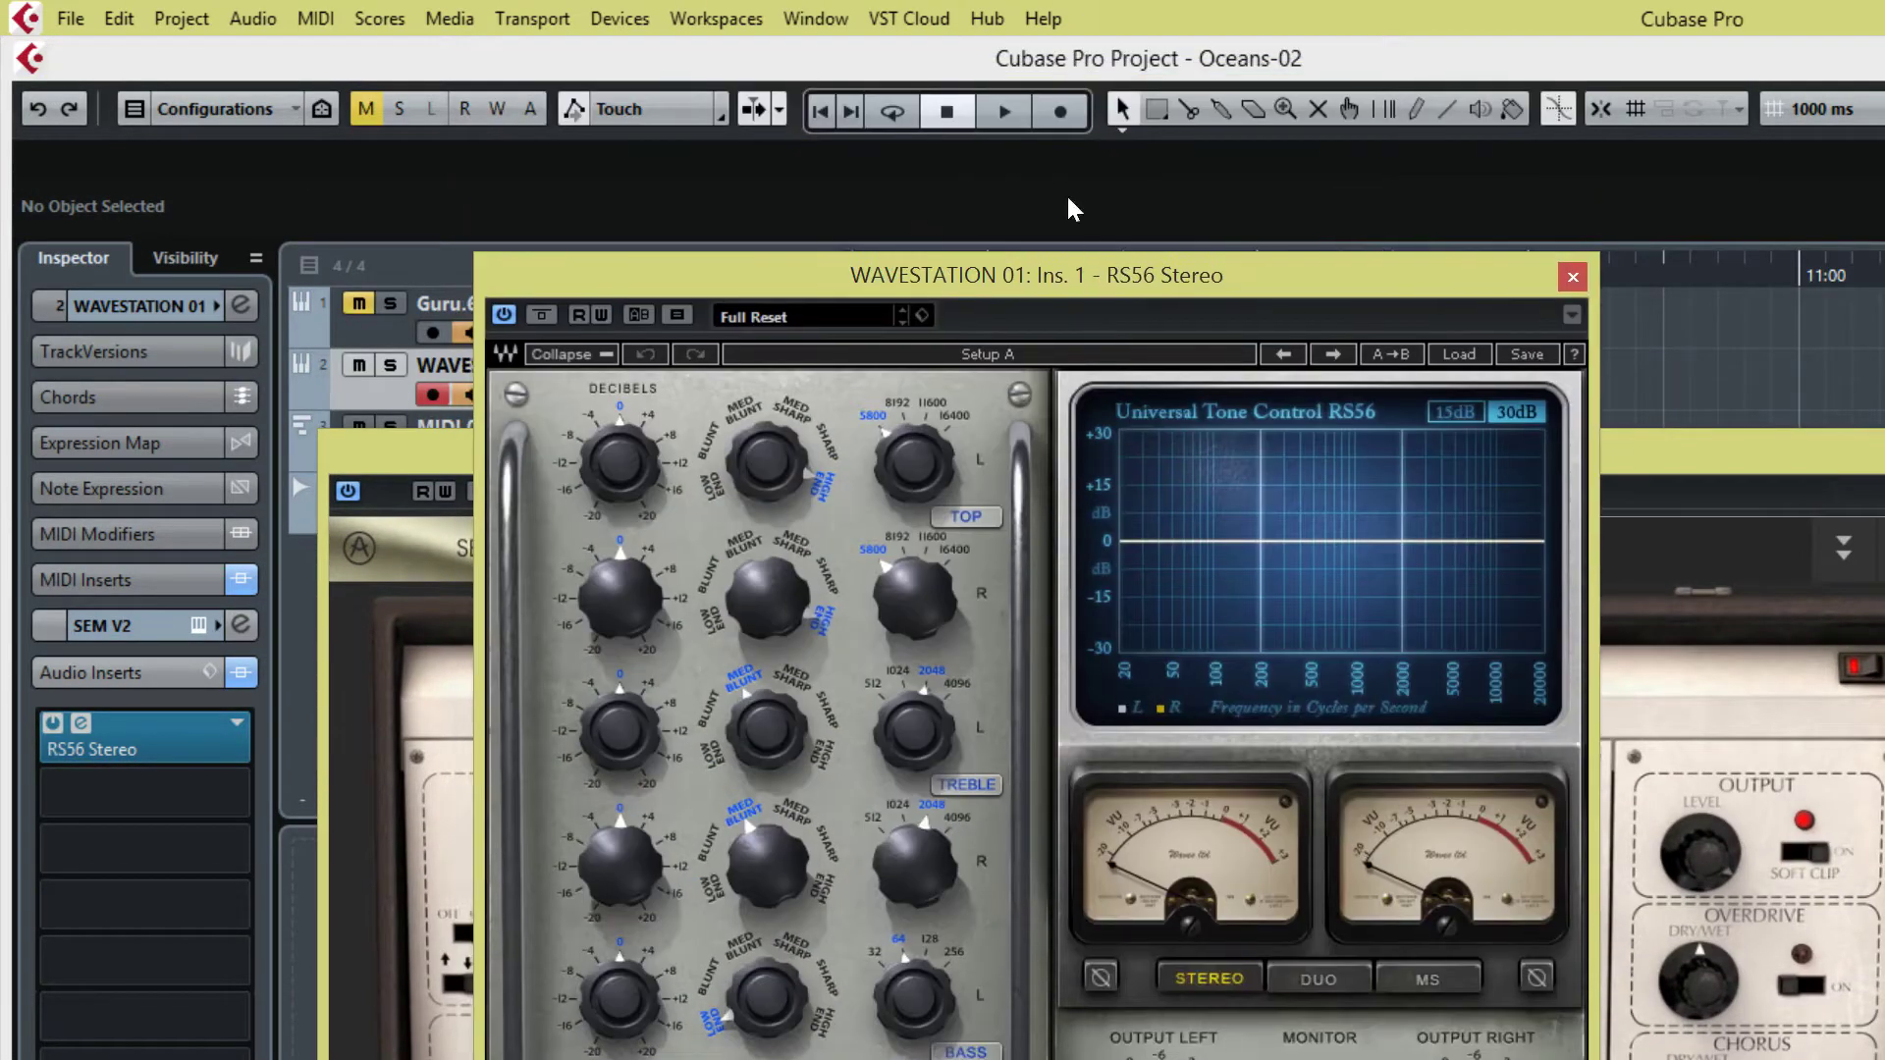
{"action": "left_click", "coordinate": [1004, 114]}
{"action": "left_click", "coordinate": [1618, 456]}
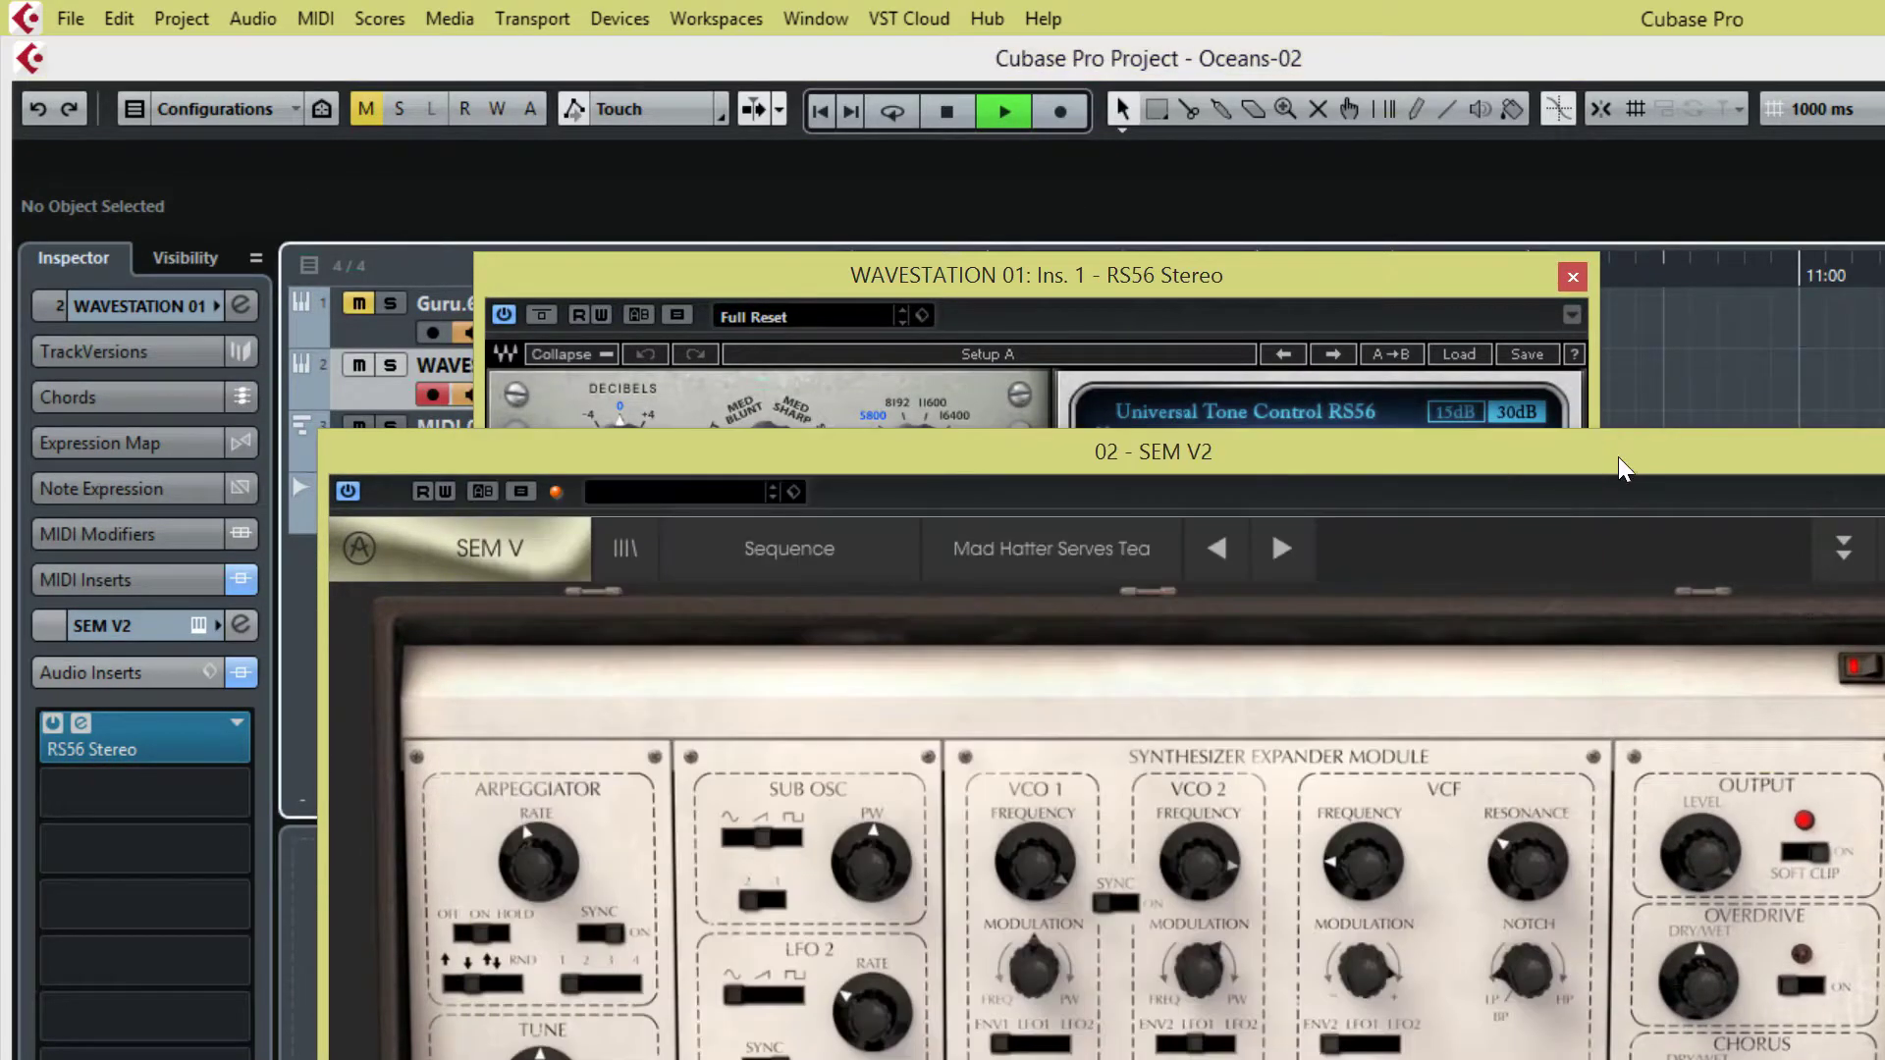
{"action": "mouse_move", "coordinate": [1618, 457]}
{"action": "left_mouse_down"}
{"action": "mouse_move", "coordinate": [1616, 375]}
{"action": "mouse_move", "coordinate": [1599, 444]}
{"action": "left_mouse_up"}
{"action": "left_click", "coordinate": [1275, 277]}
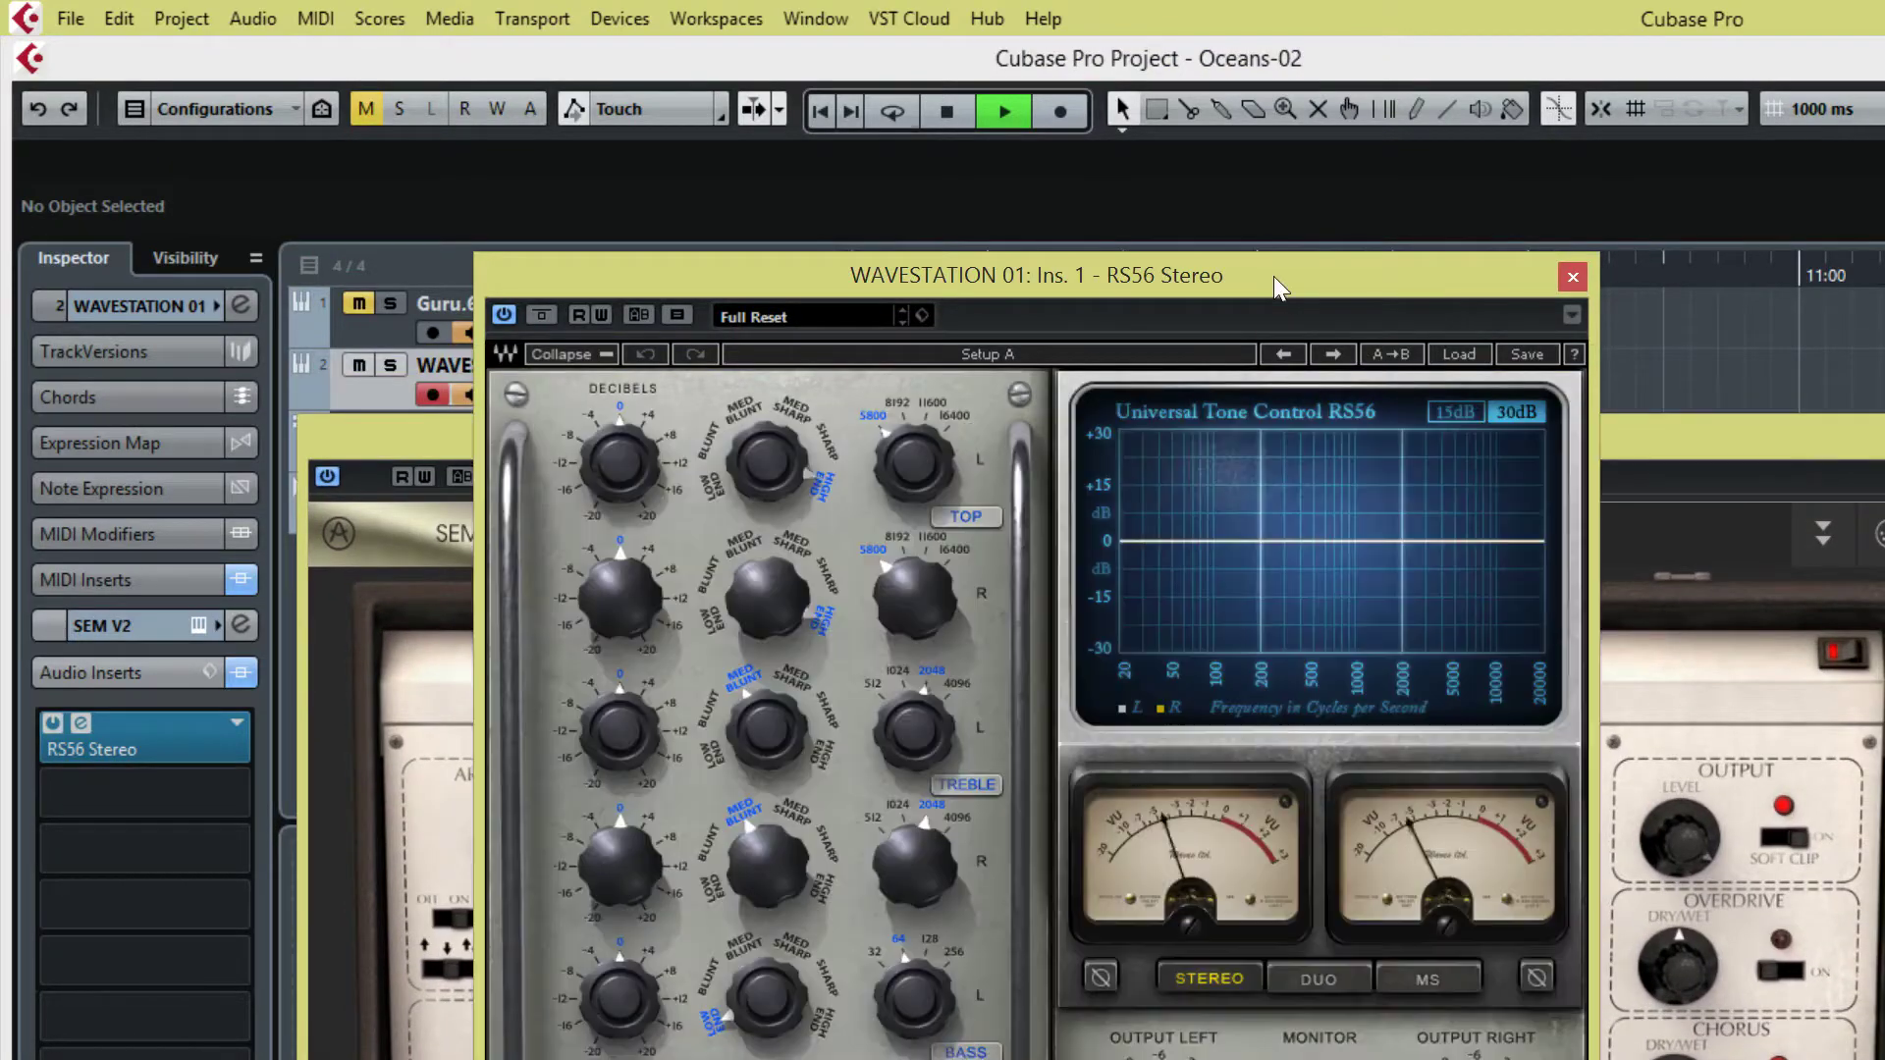
{"action": "left_click_drag", "start_coordinate": [1254, 277], "coordinate": [1241, 47]}
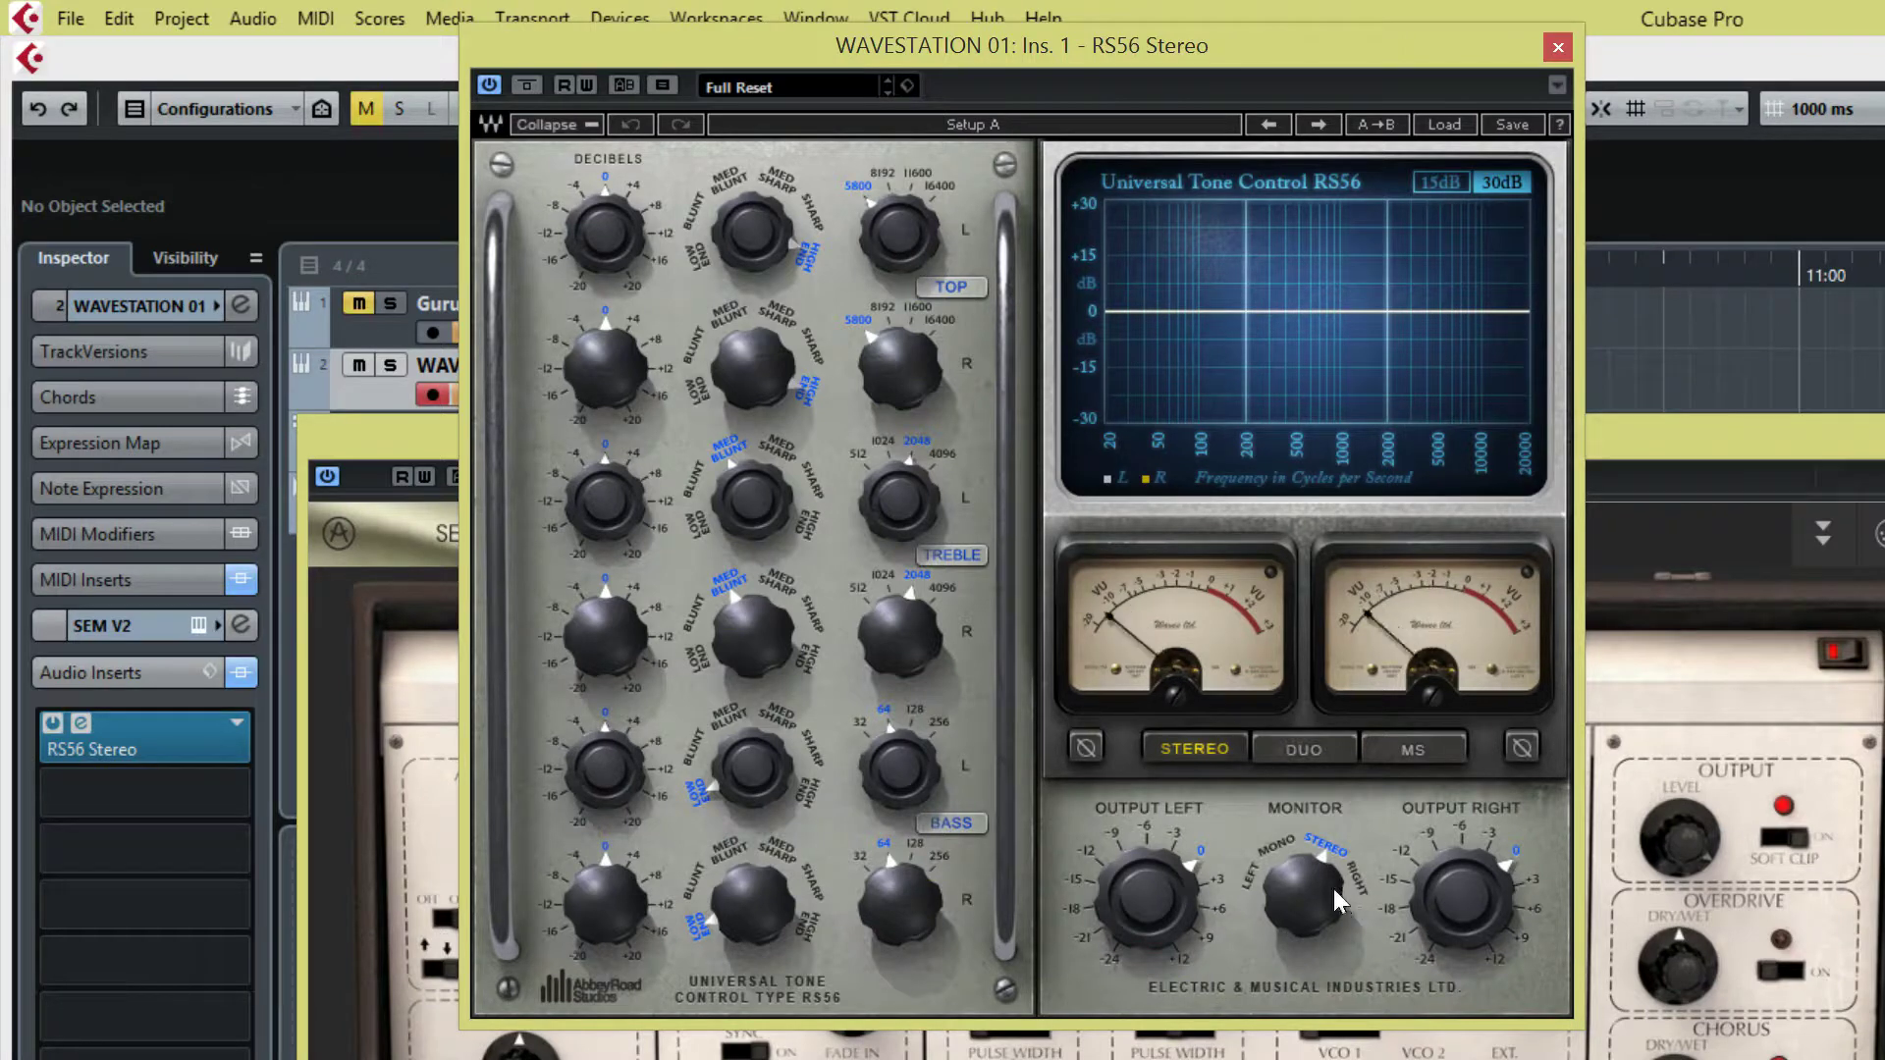
- Try inverting the left channel's phase, and boost the RS56 Top band by 4.3 dB at 8192 after trying 16400
{"action": "left_click", "coordinate": [1088, 748]}
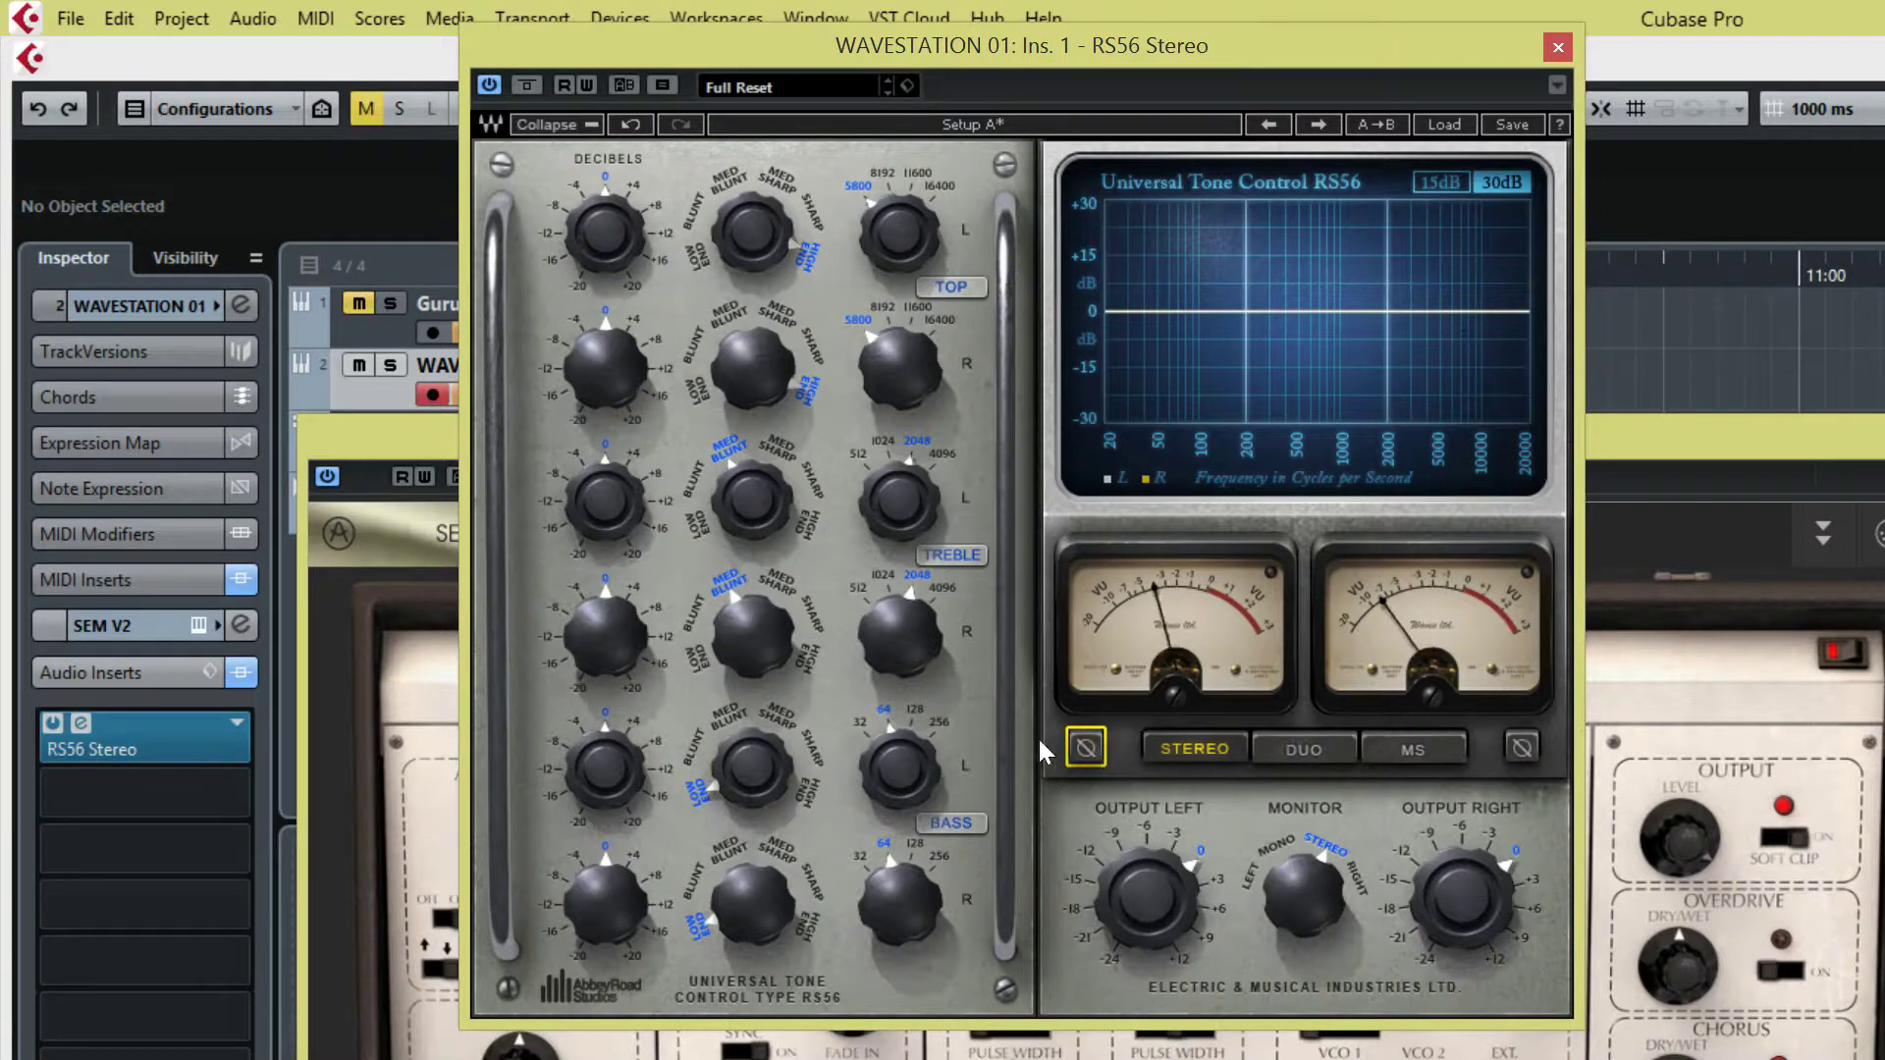
{"action": "scroll", "coordinate": [895, 263], "scroll_direction": "up", "scroll_amount": 2}
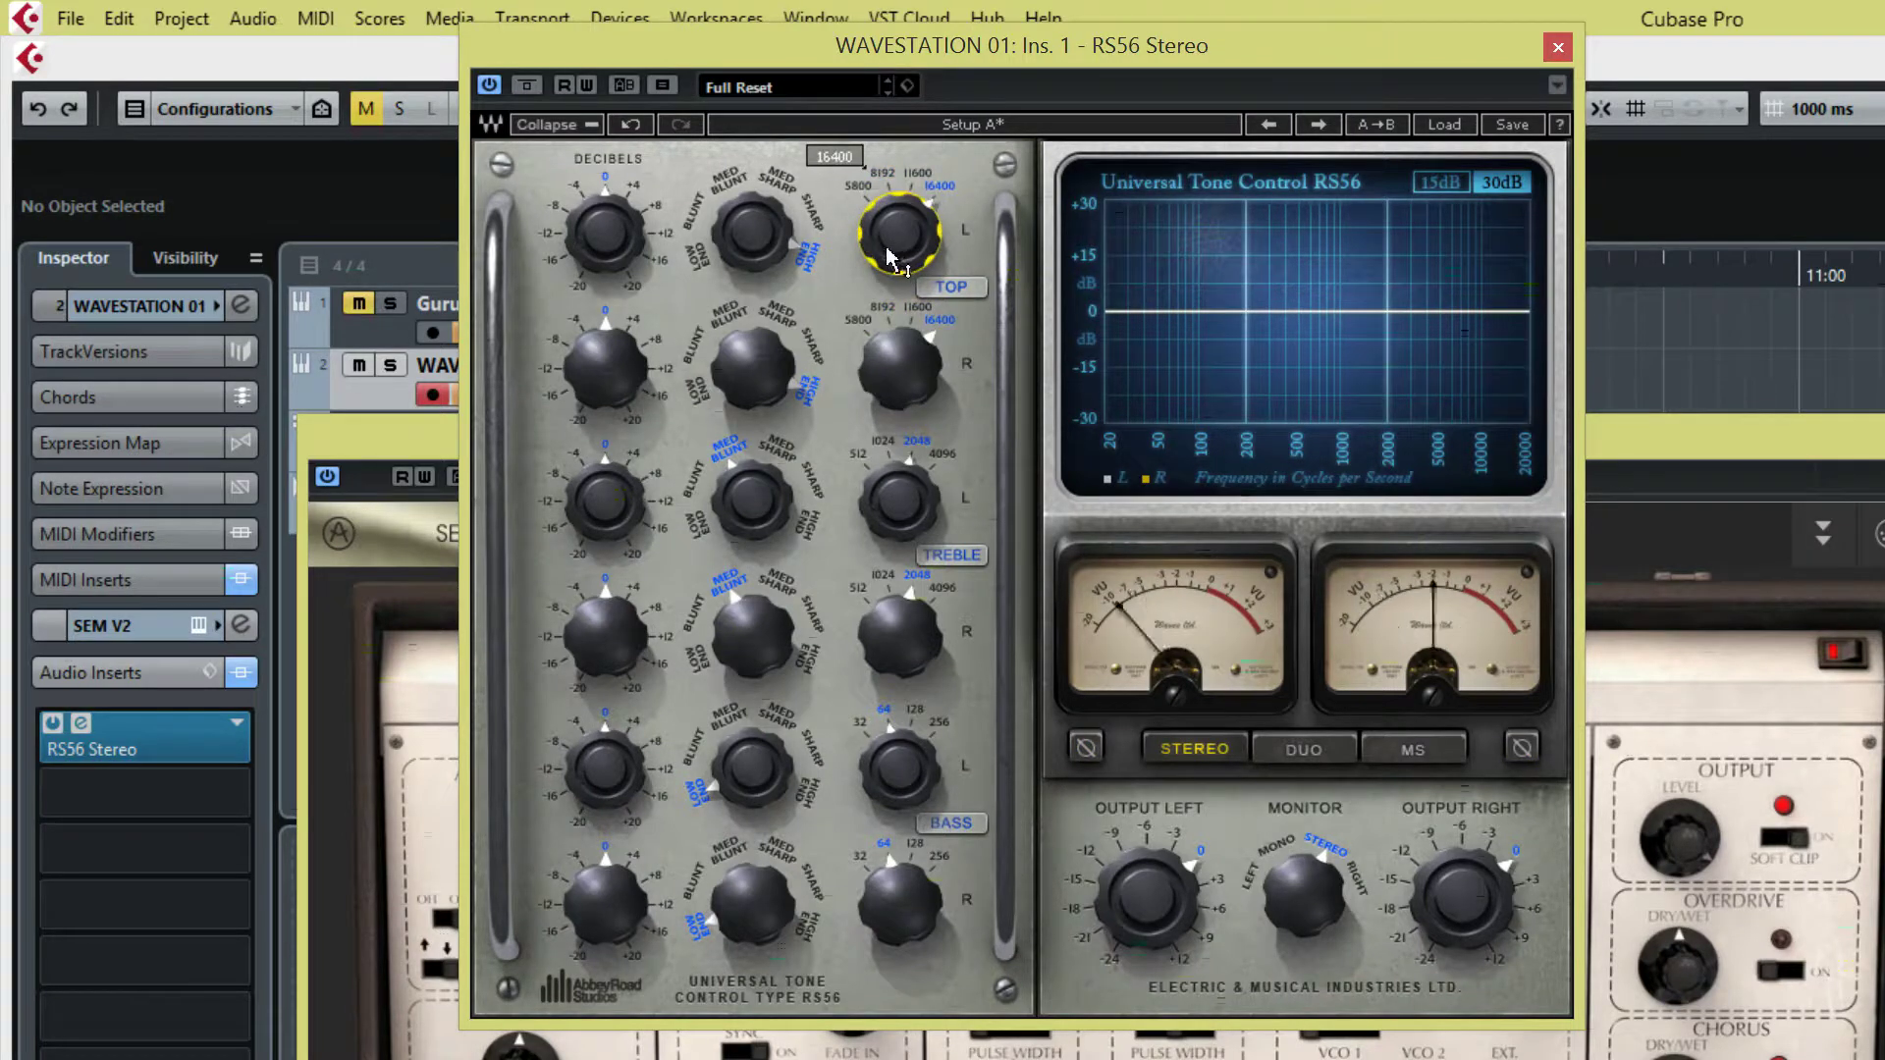
{"action": "scroll", "coordinate": [605, 233], "scroll_direction": "up", "scroll_amount": 2}
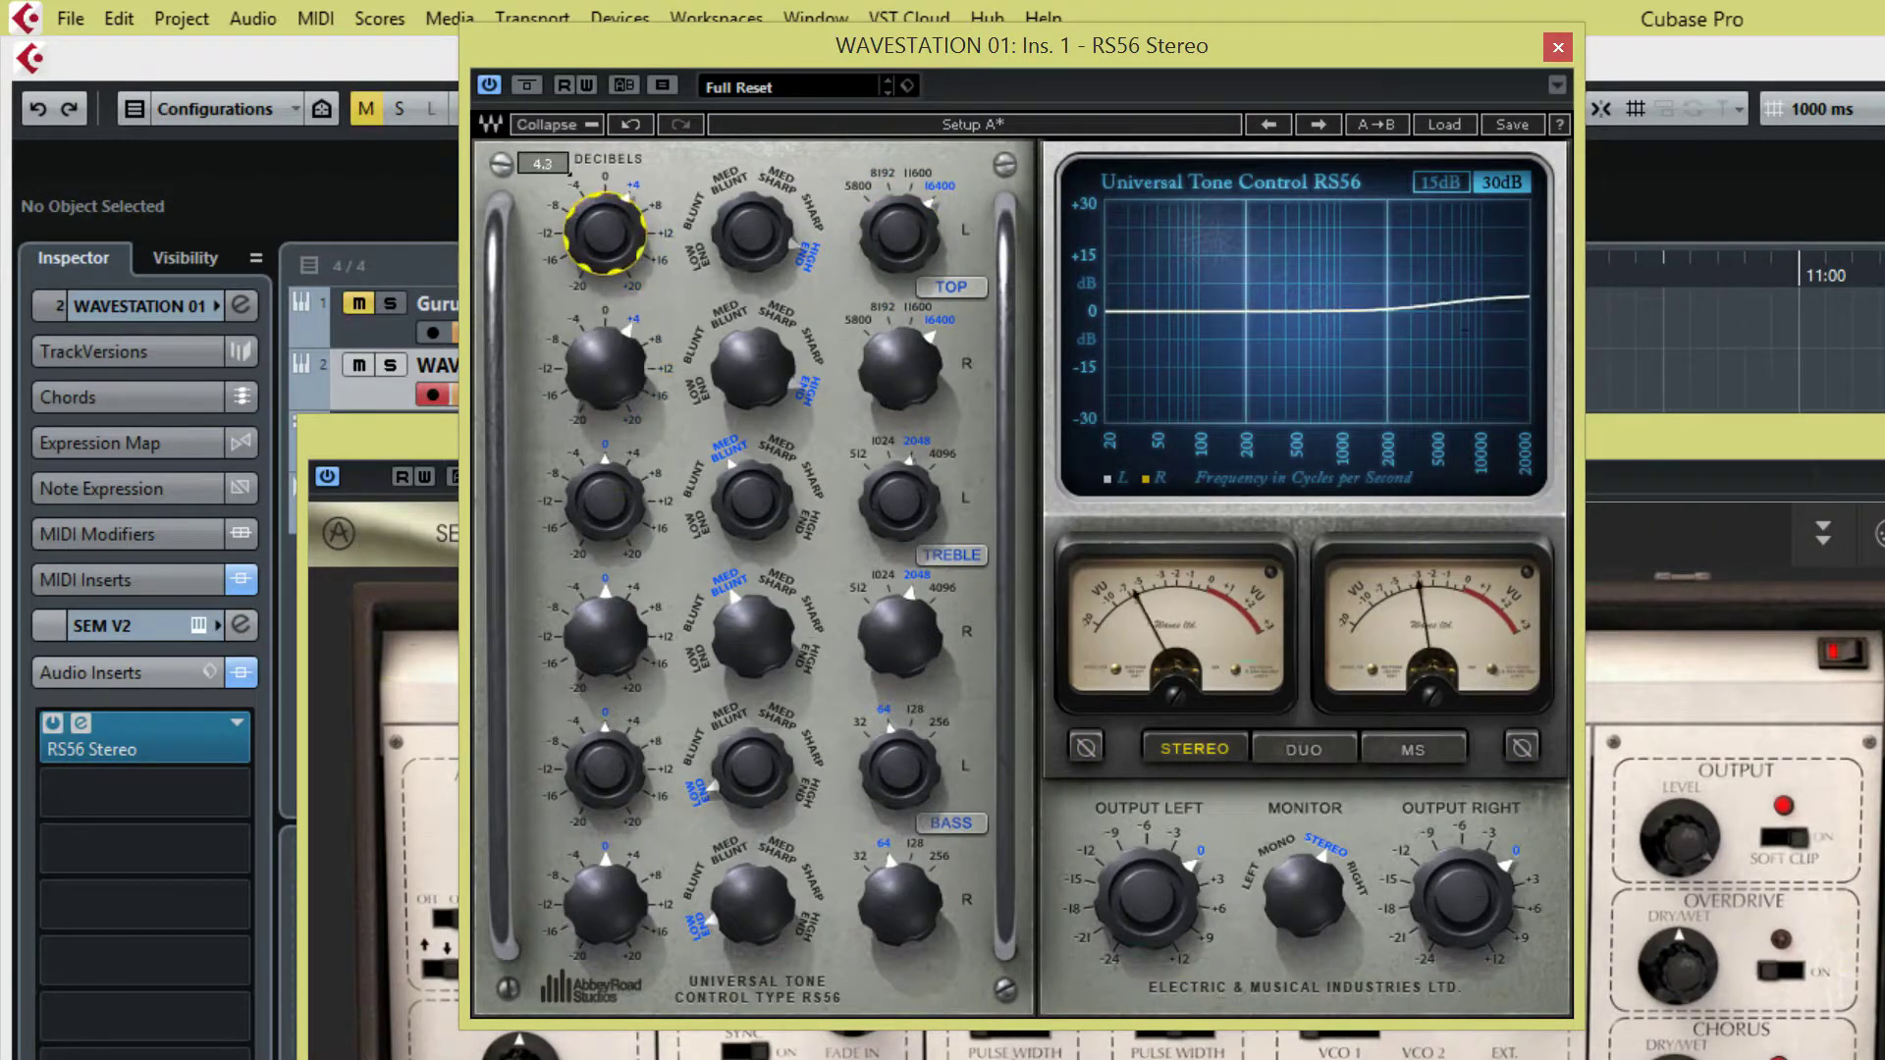
{"action": "scroll", "coordinate": [896, 235], "scroll_direction": "down", "scroll_amount": 2}
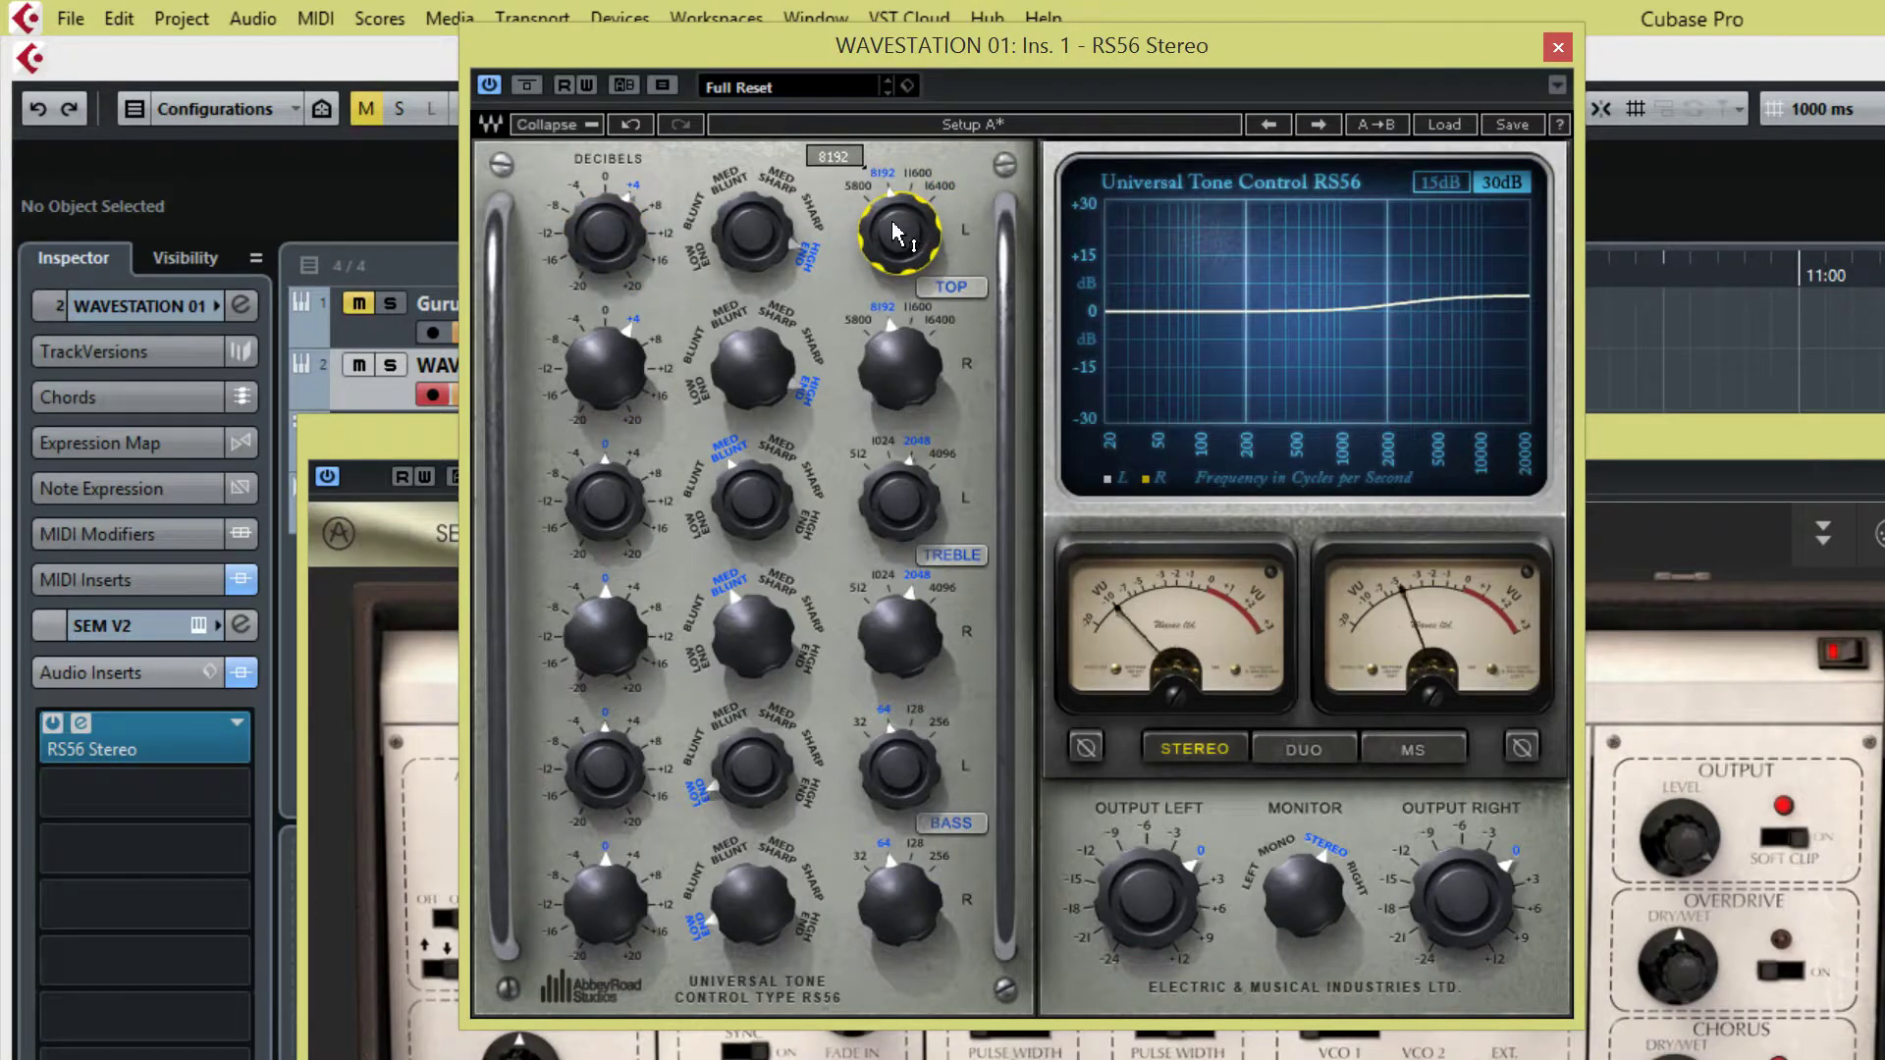
- Push the Top band gain to +20 dB, reduce it to +16 dB, and compare the 11600 frequency with 8192
{"action": "scroll", "coordinate": [619, 241], "scroll_direction": "up", "scroll_amount": 4}
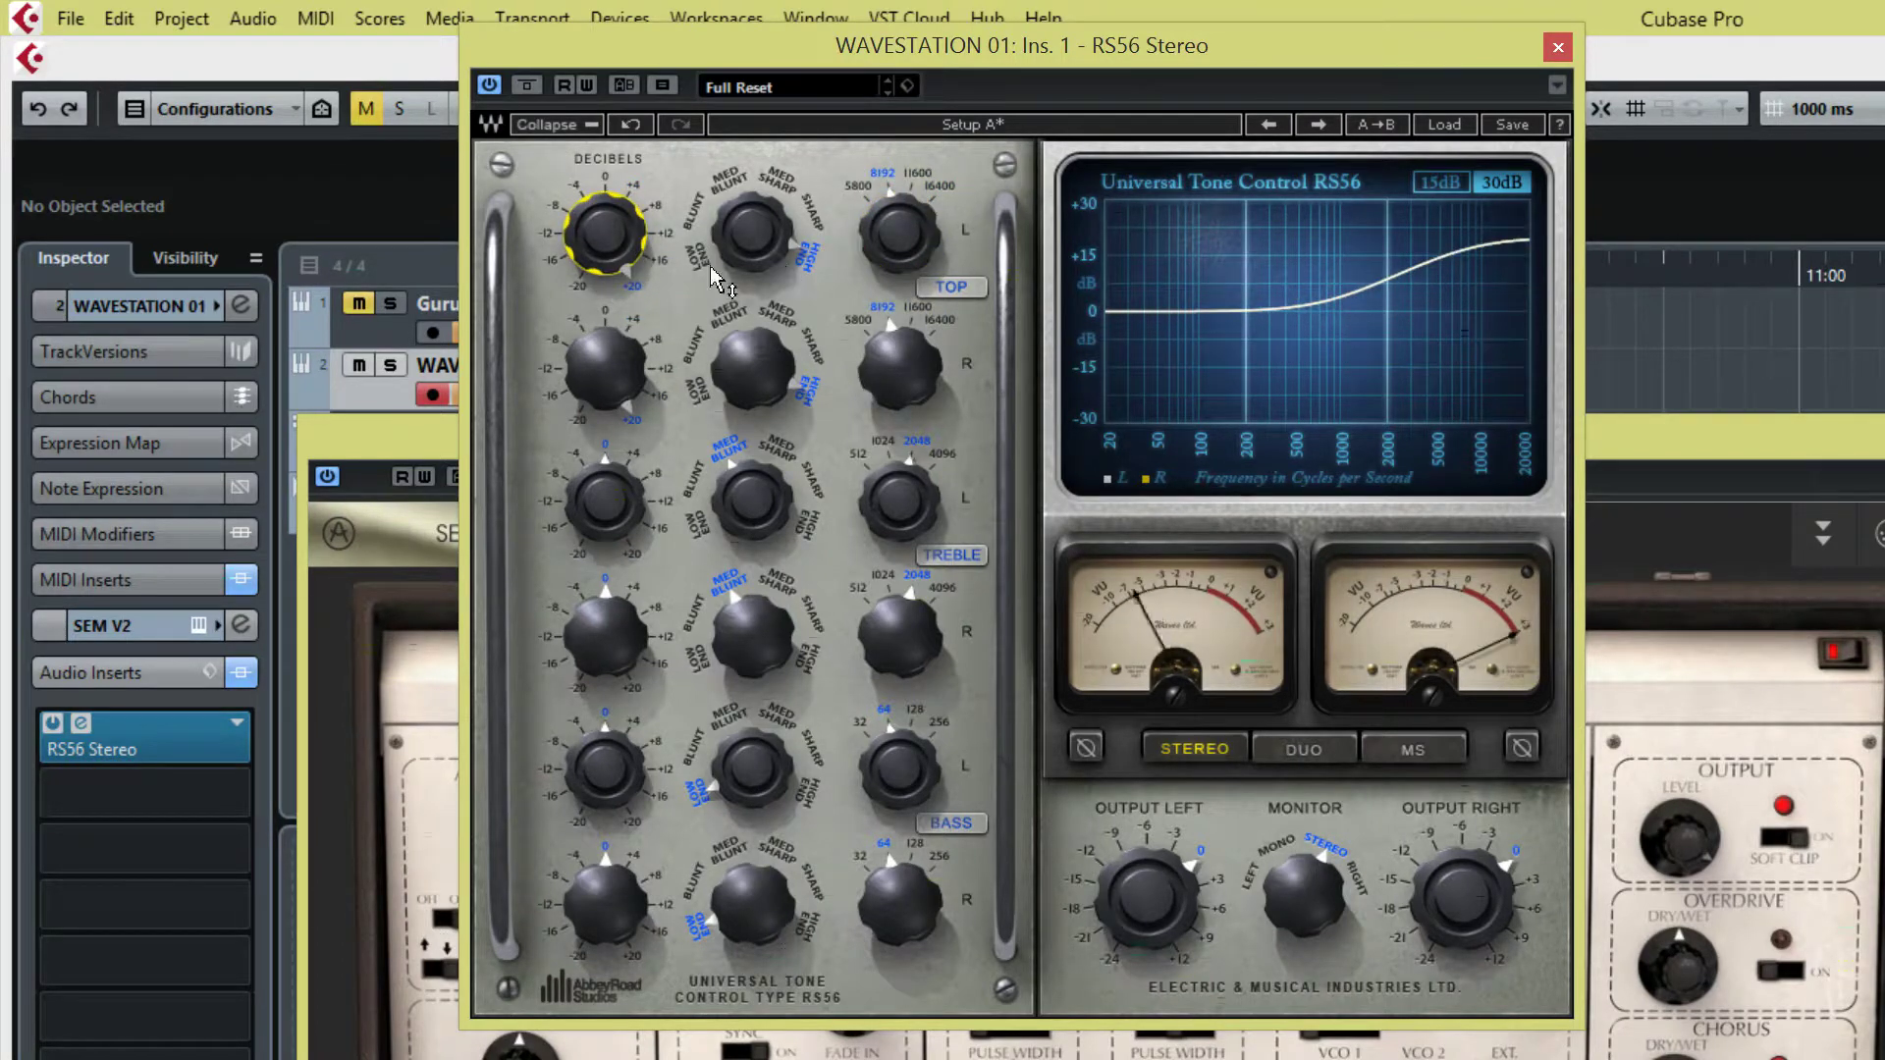
{"action": "scroll", "coordinate": [610, 234], "scroll_direction": "down", "scroll_amount": 1}
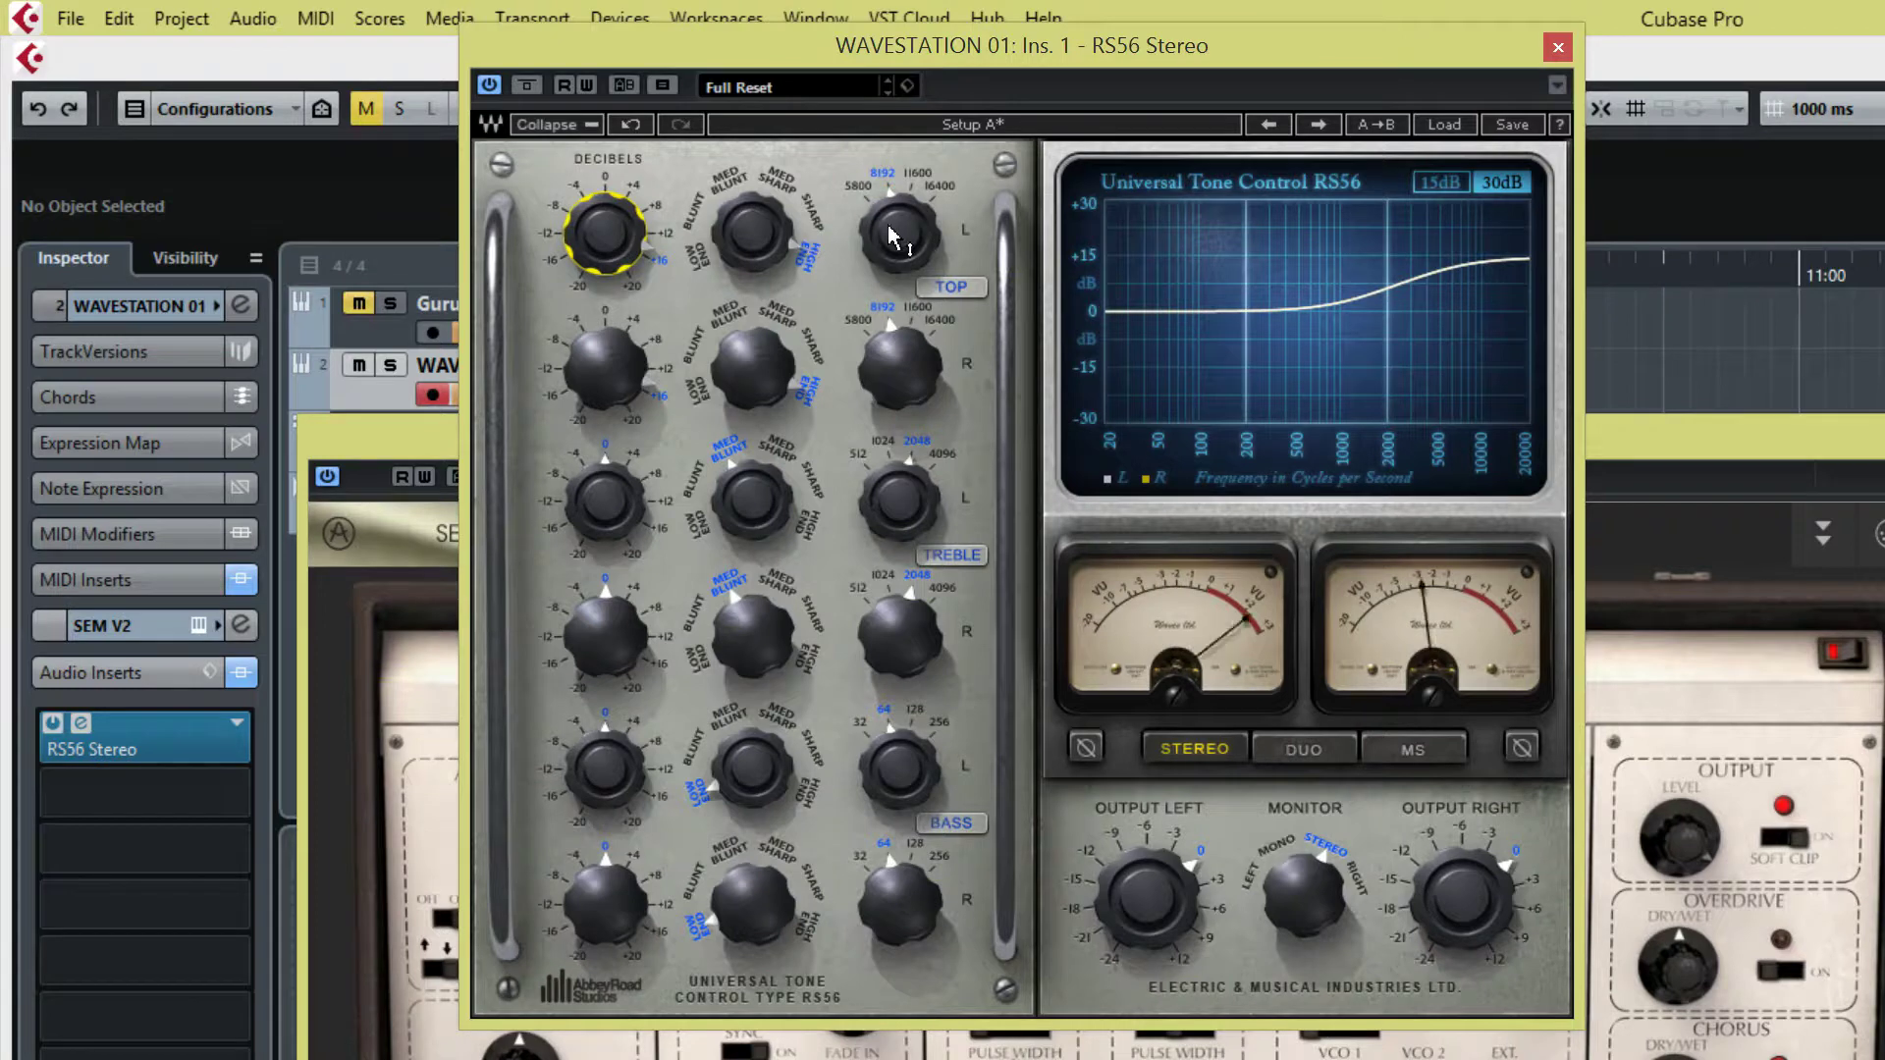
{"action": "scroll", "coordinate": [895, 236], "scroll_direction": "down", "scroll_amount": 1}
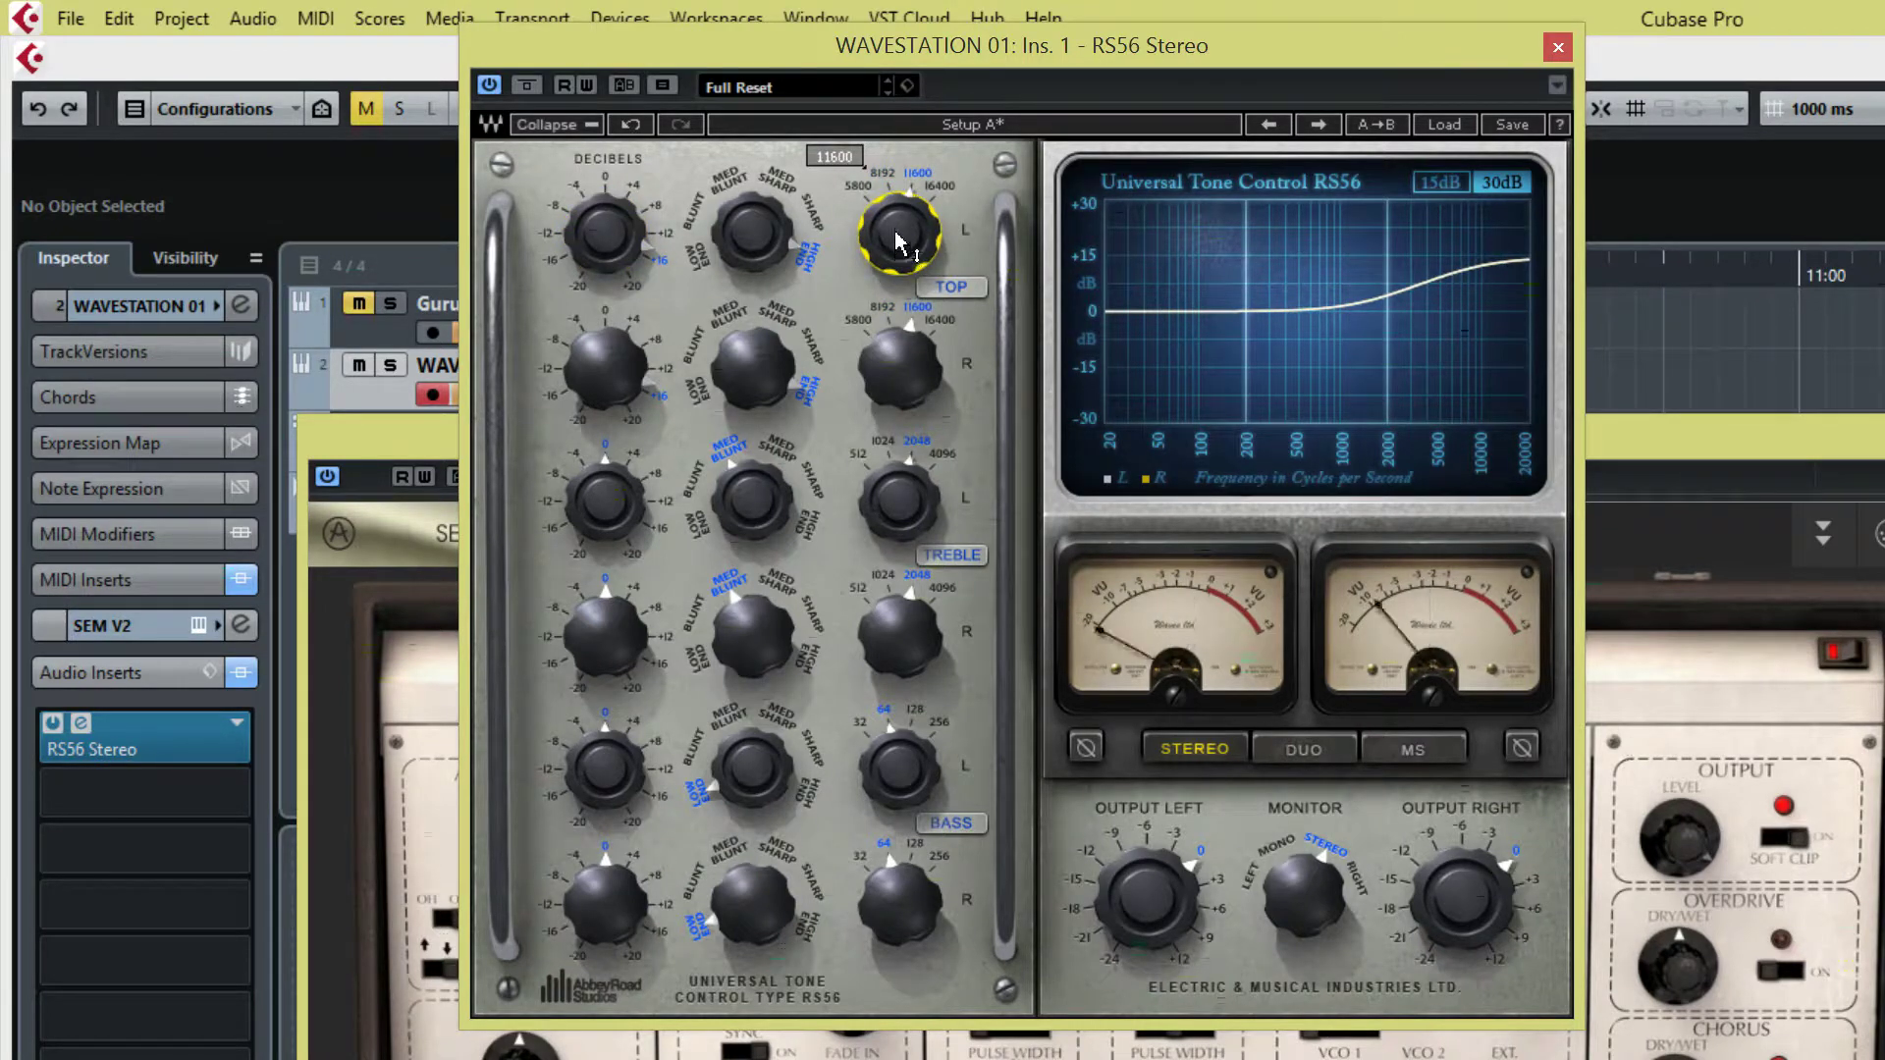
{"action": "scroll", "coordinate": [898, 241], "scroll_direction": "up", "scroll_amount": 1}
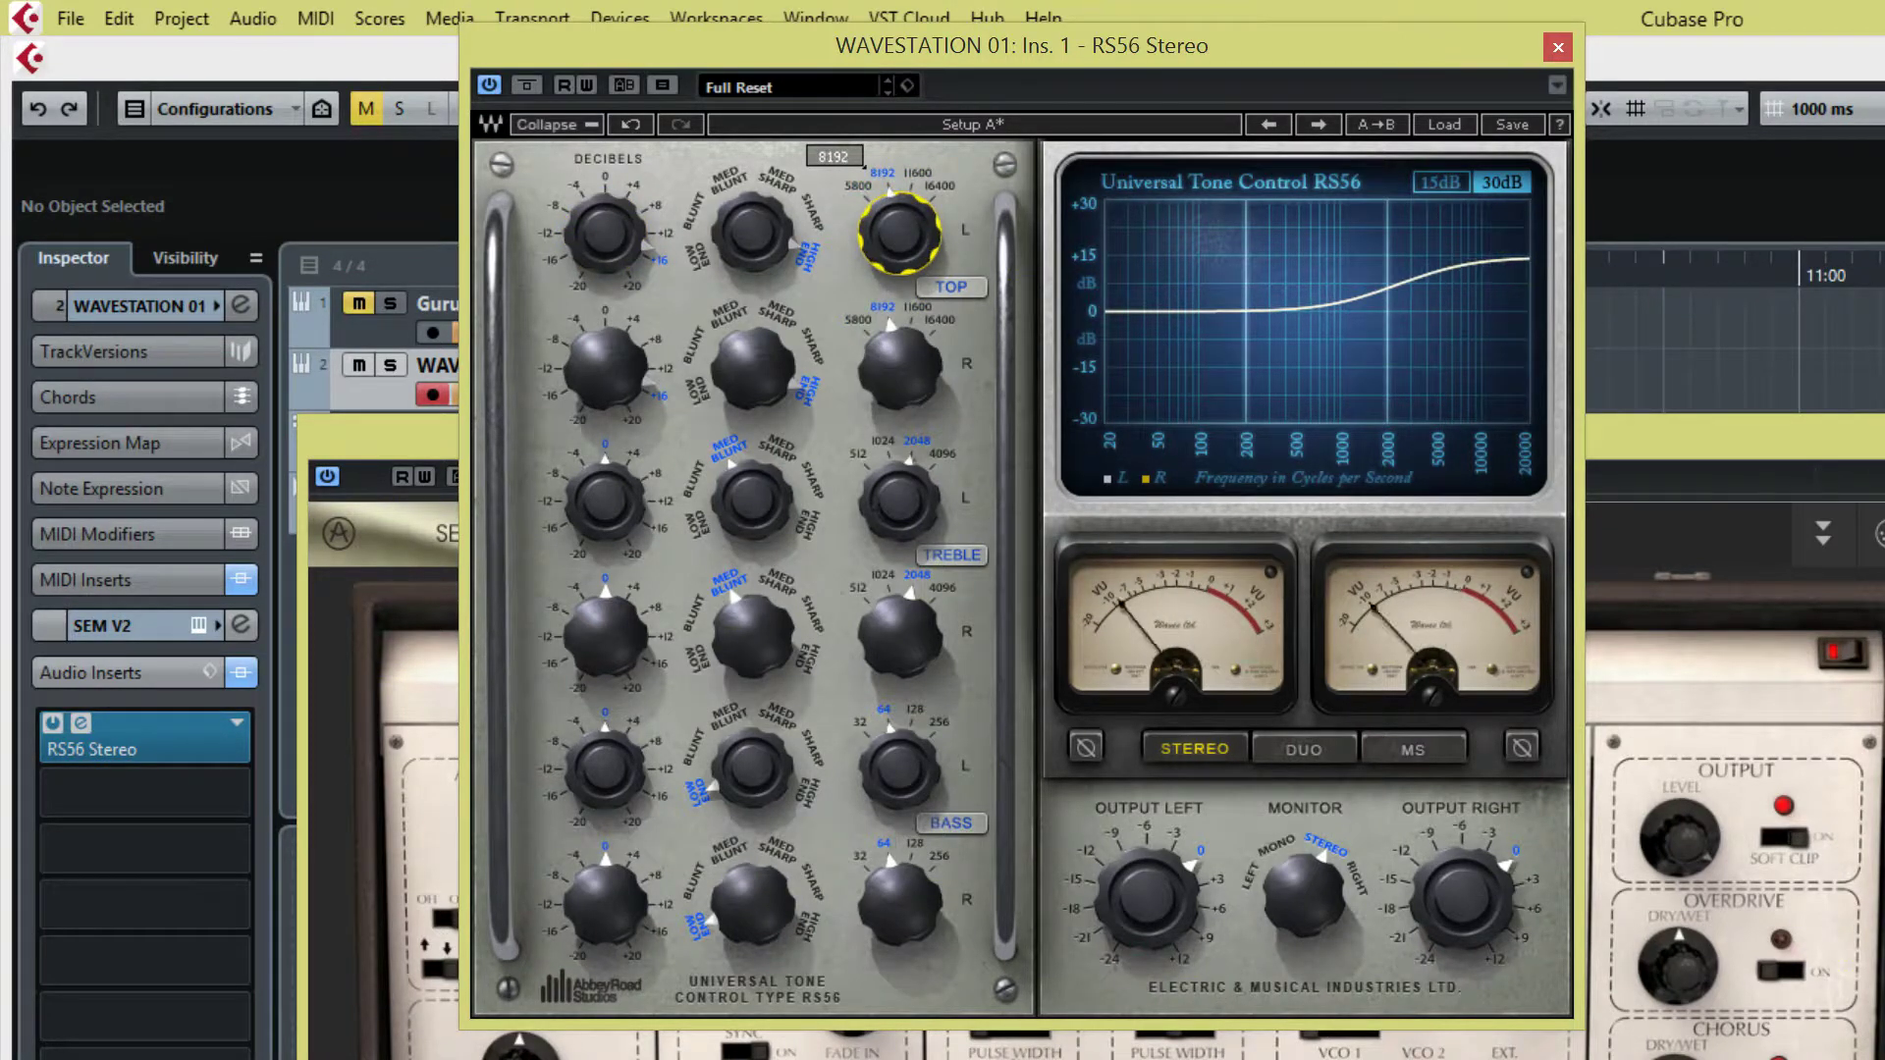
- Audition the Top band's Low End and Blunt filter shapes and return it to High End
{"action": "scroll", "coordinate": [751, 232], "scroll_direction": "down", "scroll_amount": 5}
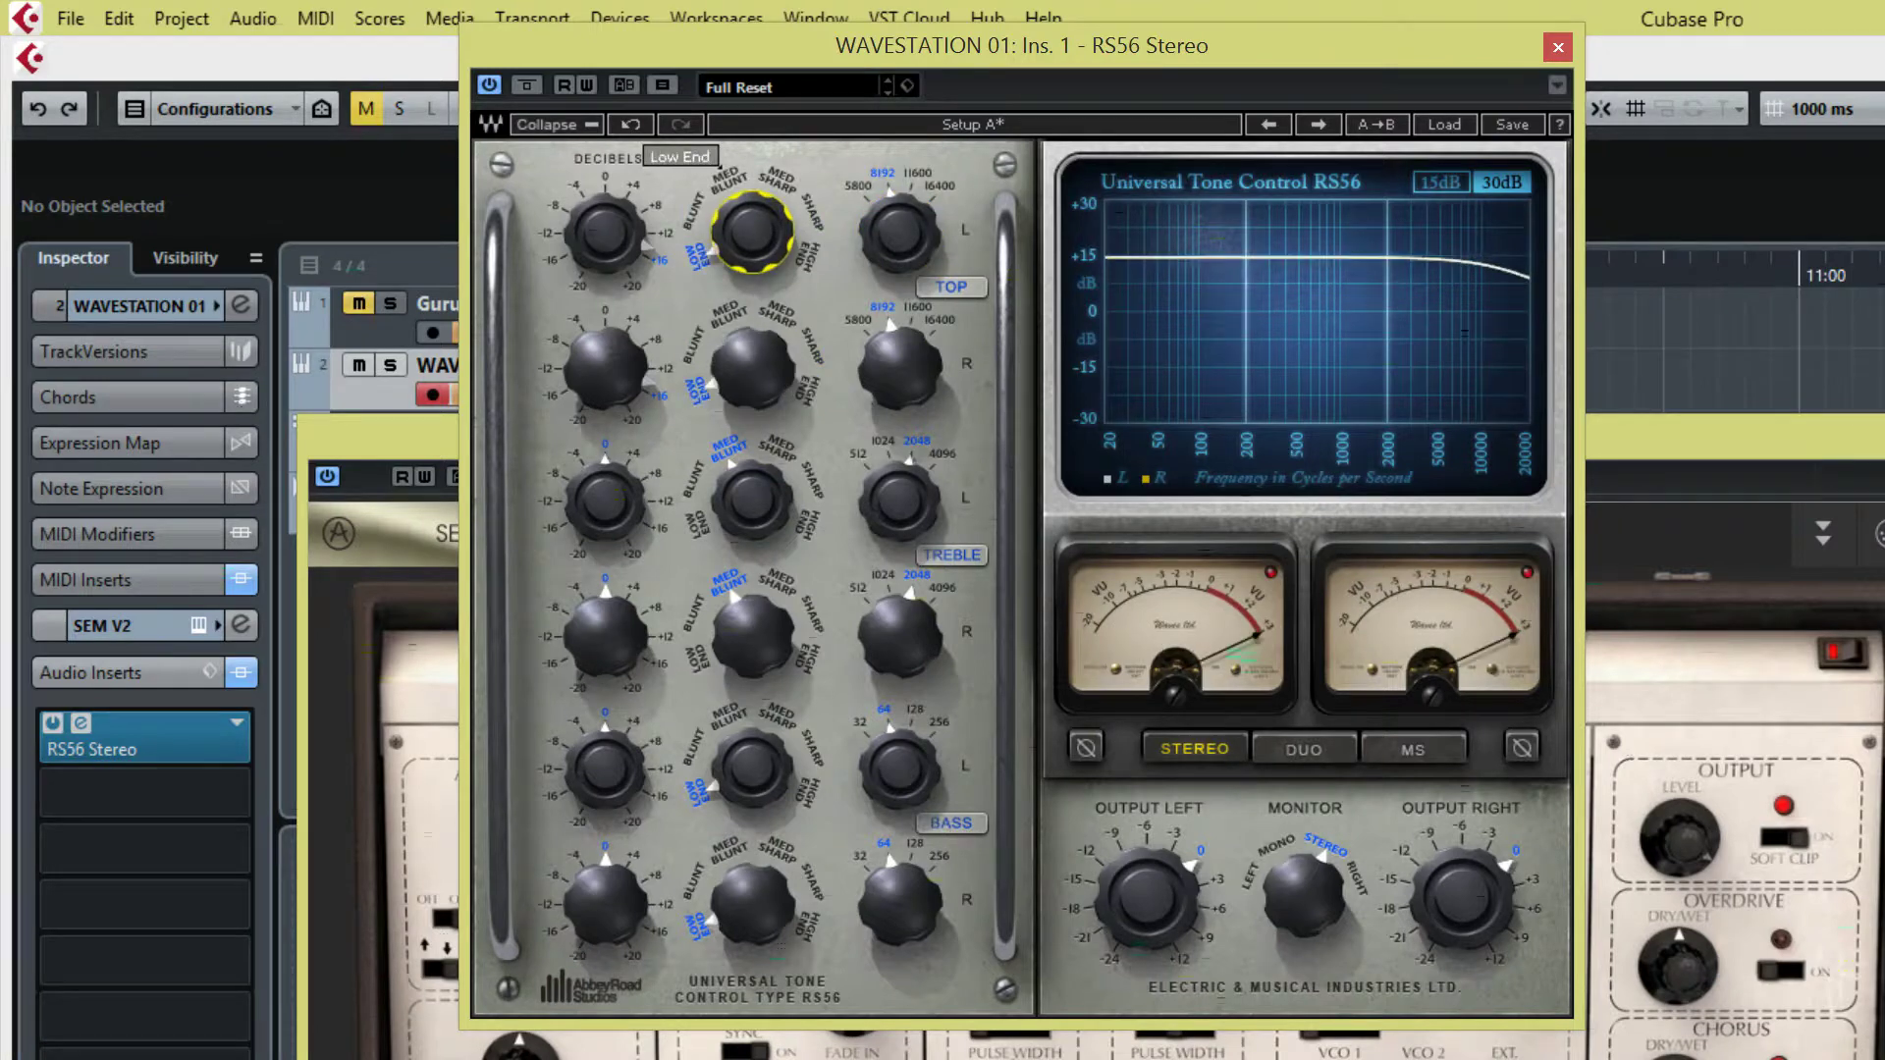
{"action": "scroll", "coordinate": [751, 233], "scroll_direction": "up", "scroll_amount": 1}
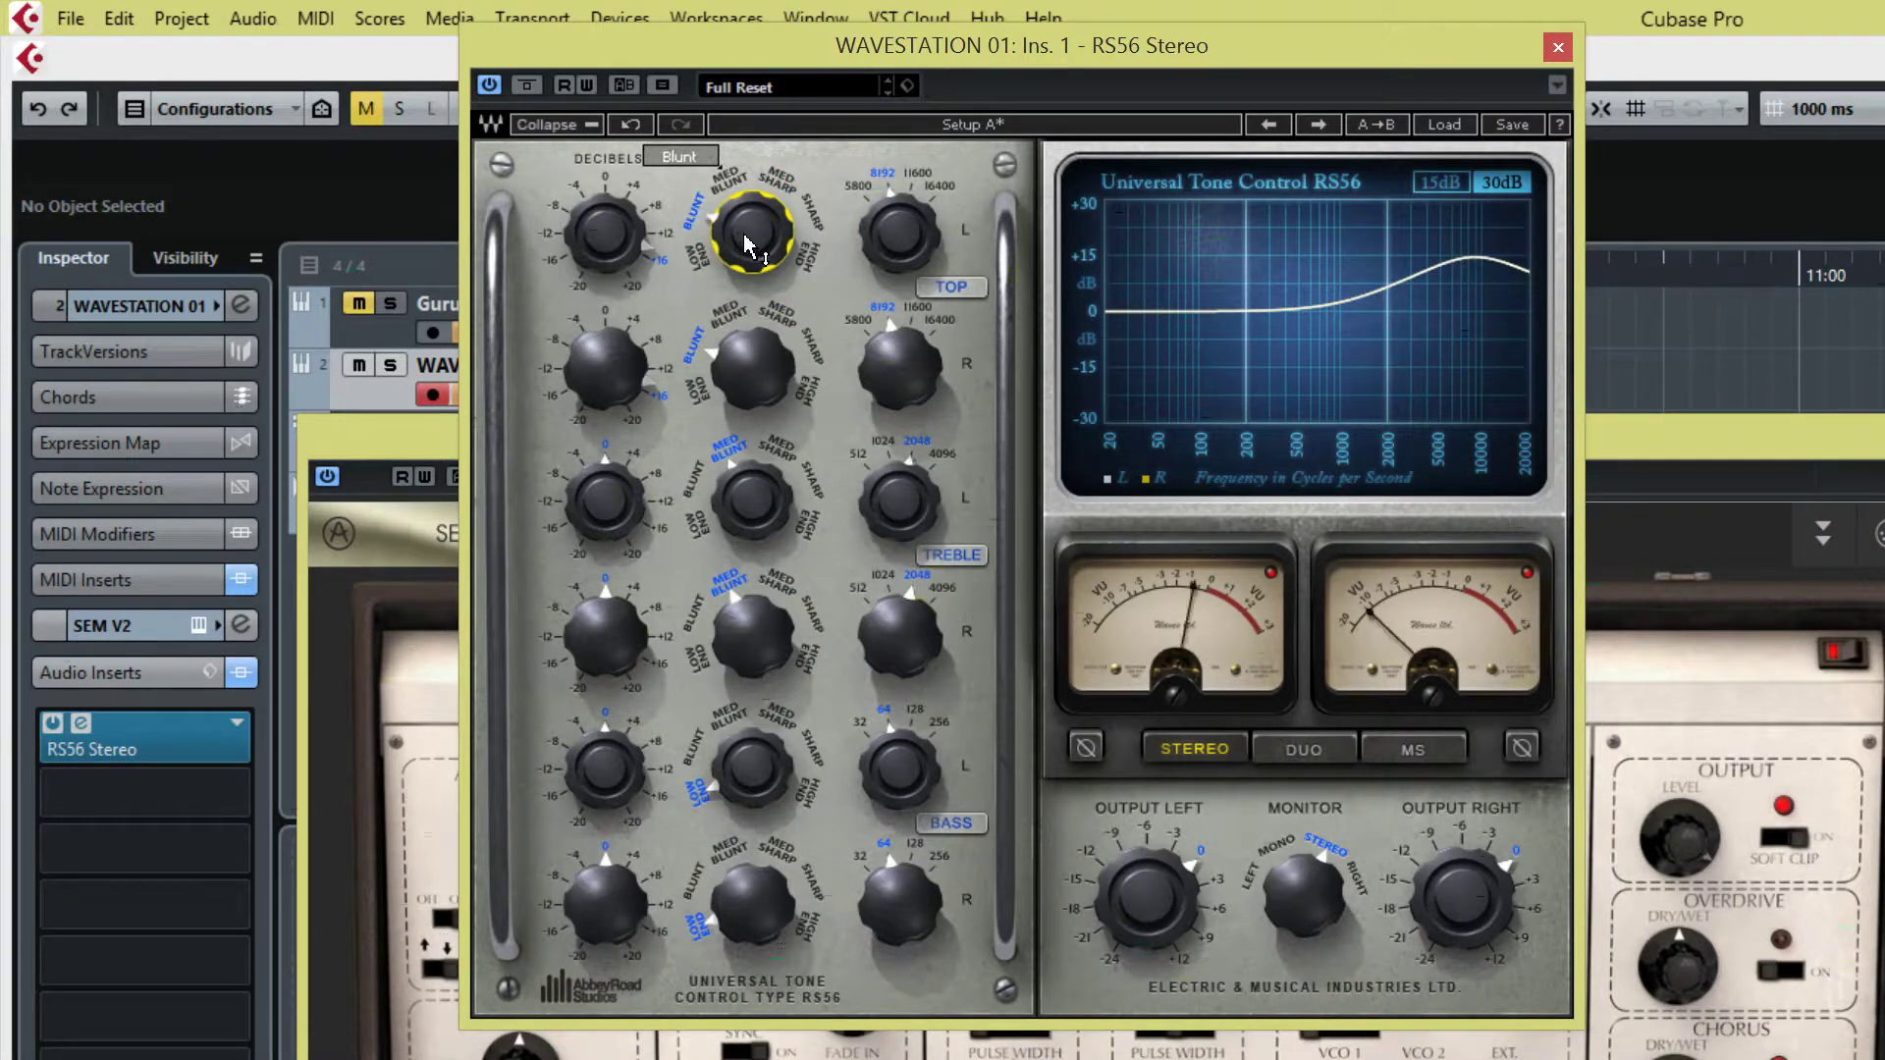
{"action": "scroll", "coordinate": [751, 232], "scroll_direction": "up", "scroll_amount": 1}
{"action": "scroll", "coordinate": [751, 233], "scroll_direction": "up", "scroll_amount": 3}
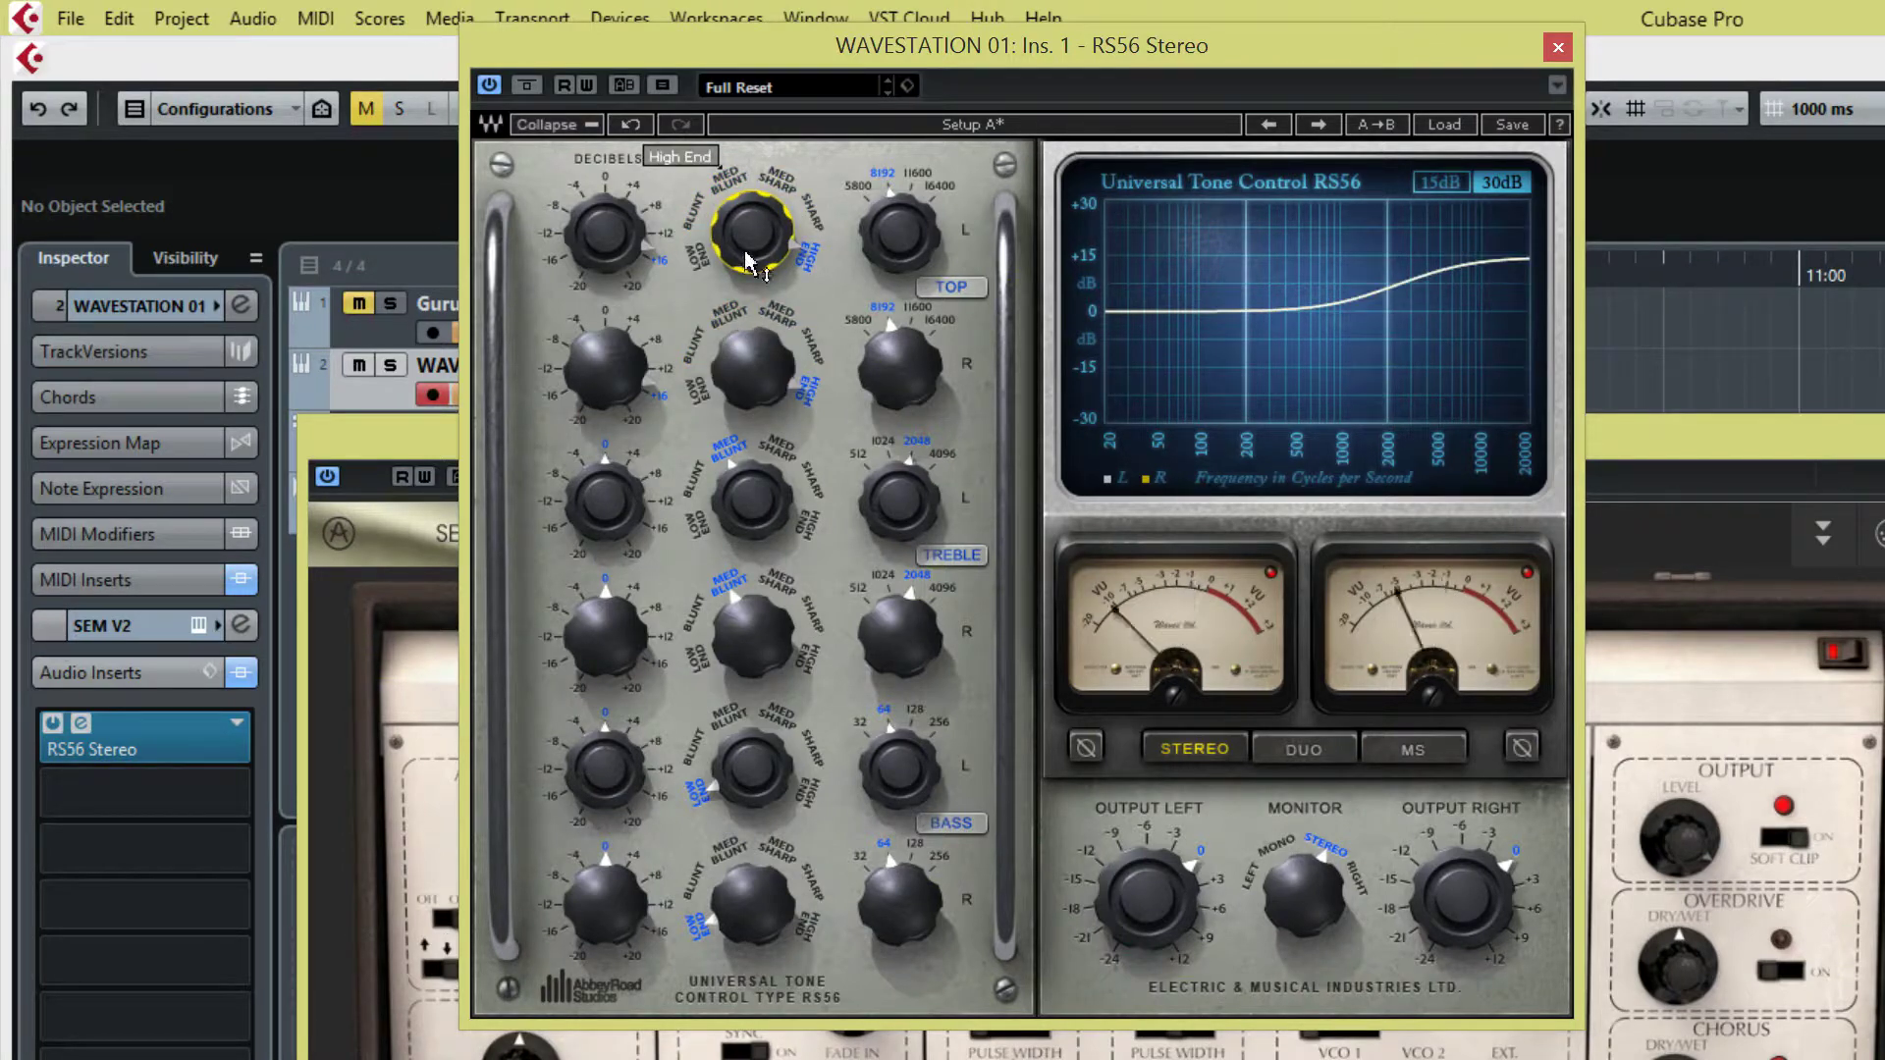
- Set the Top band's gain to +8 dB and its frequency to 11600
{"action": "left_click_drag", "start_coordinate": [604, 368], "coordinate": [605, 329]}
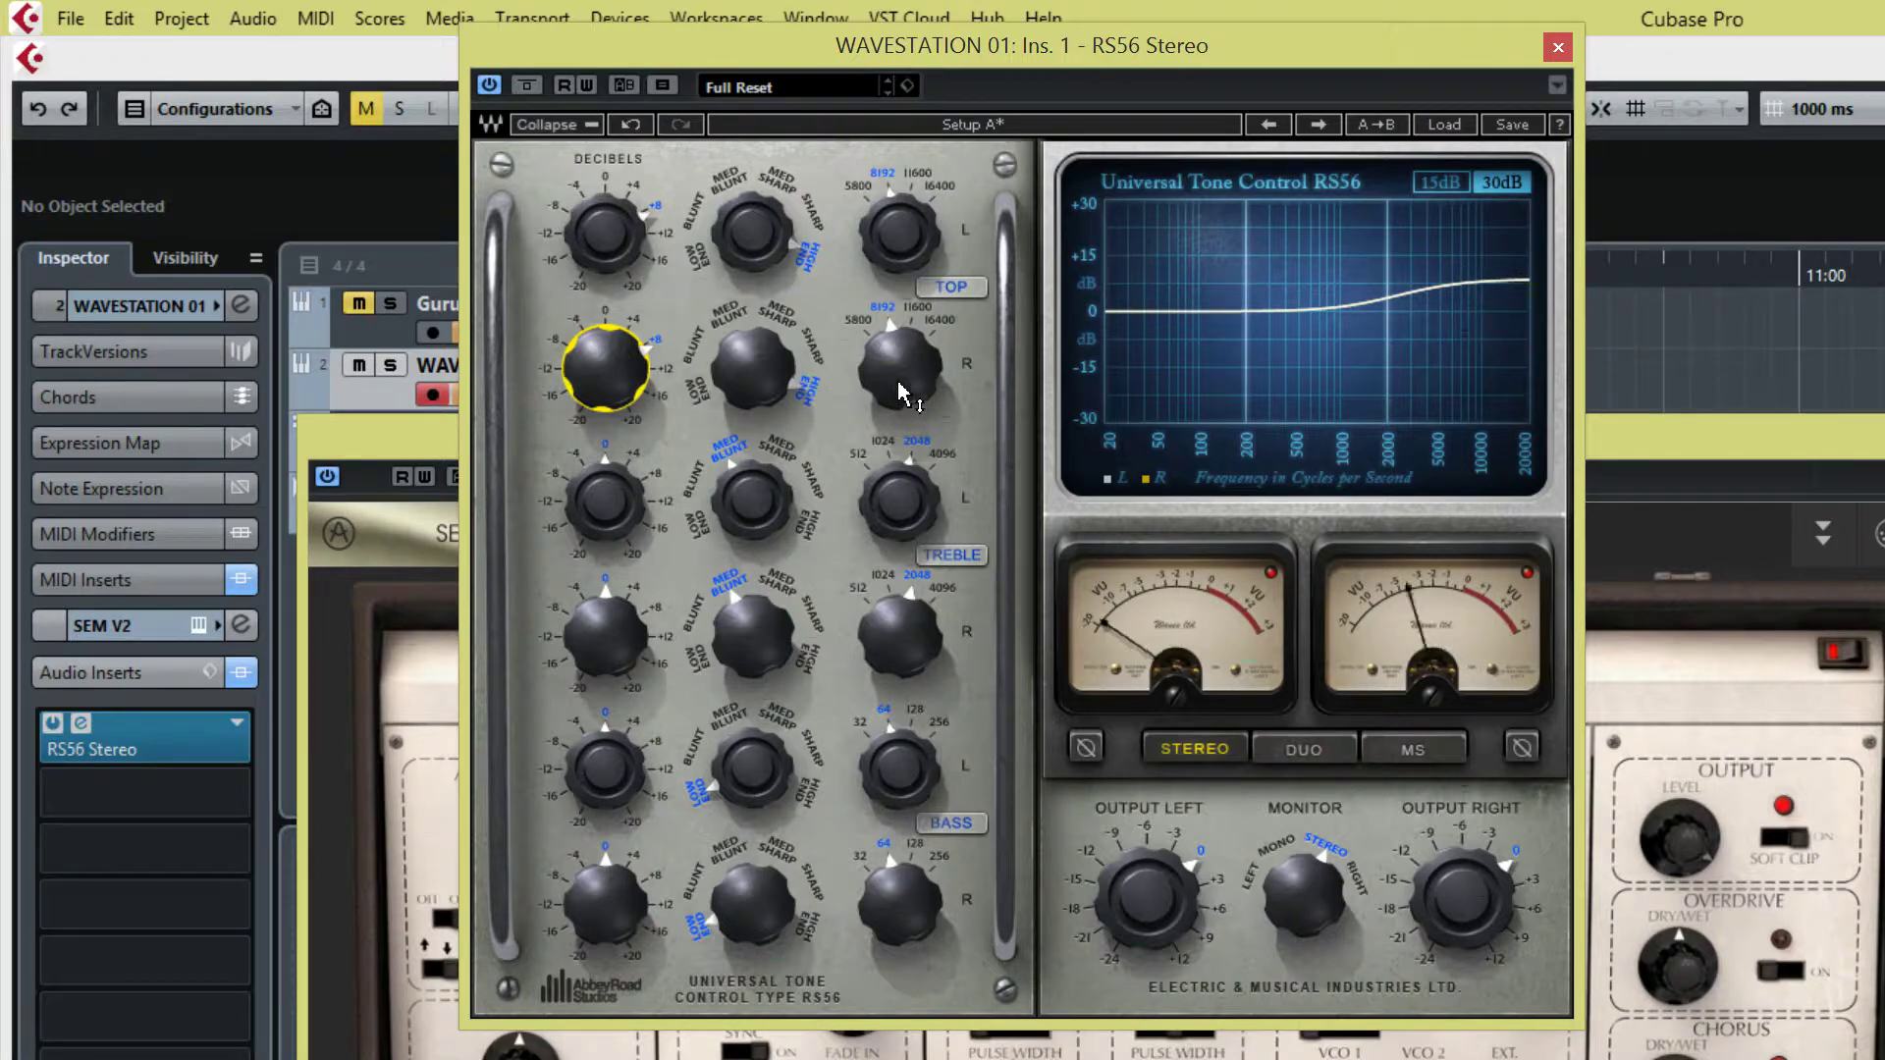
{"action": "mouse_move", "coordinate": [873, 389]}
{"action": "left_click_drag", "start_coordinate": [883, 383], "coordinate": [886, 354]}
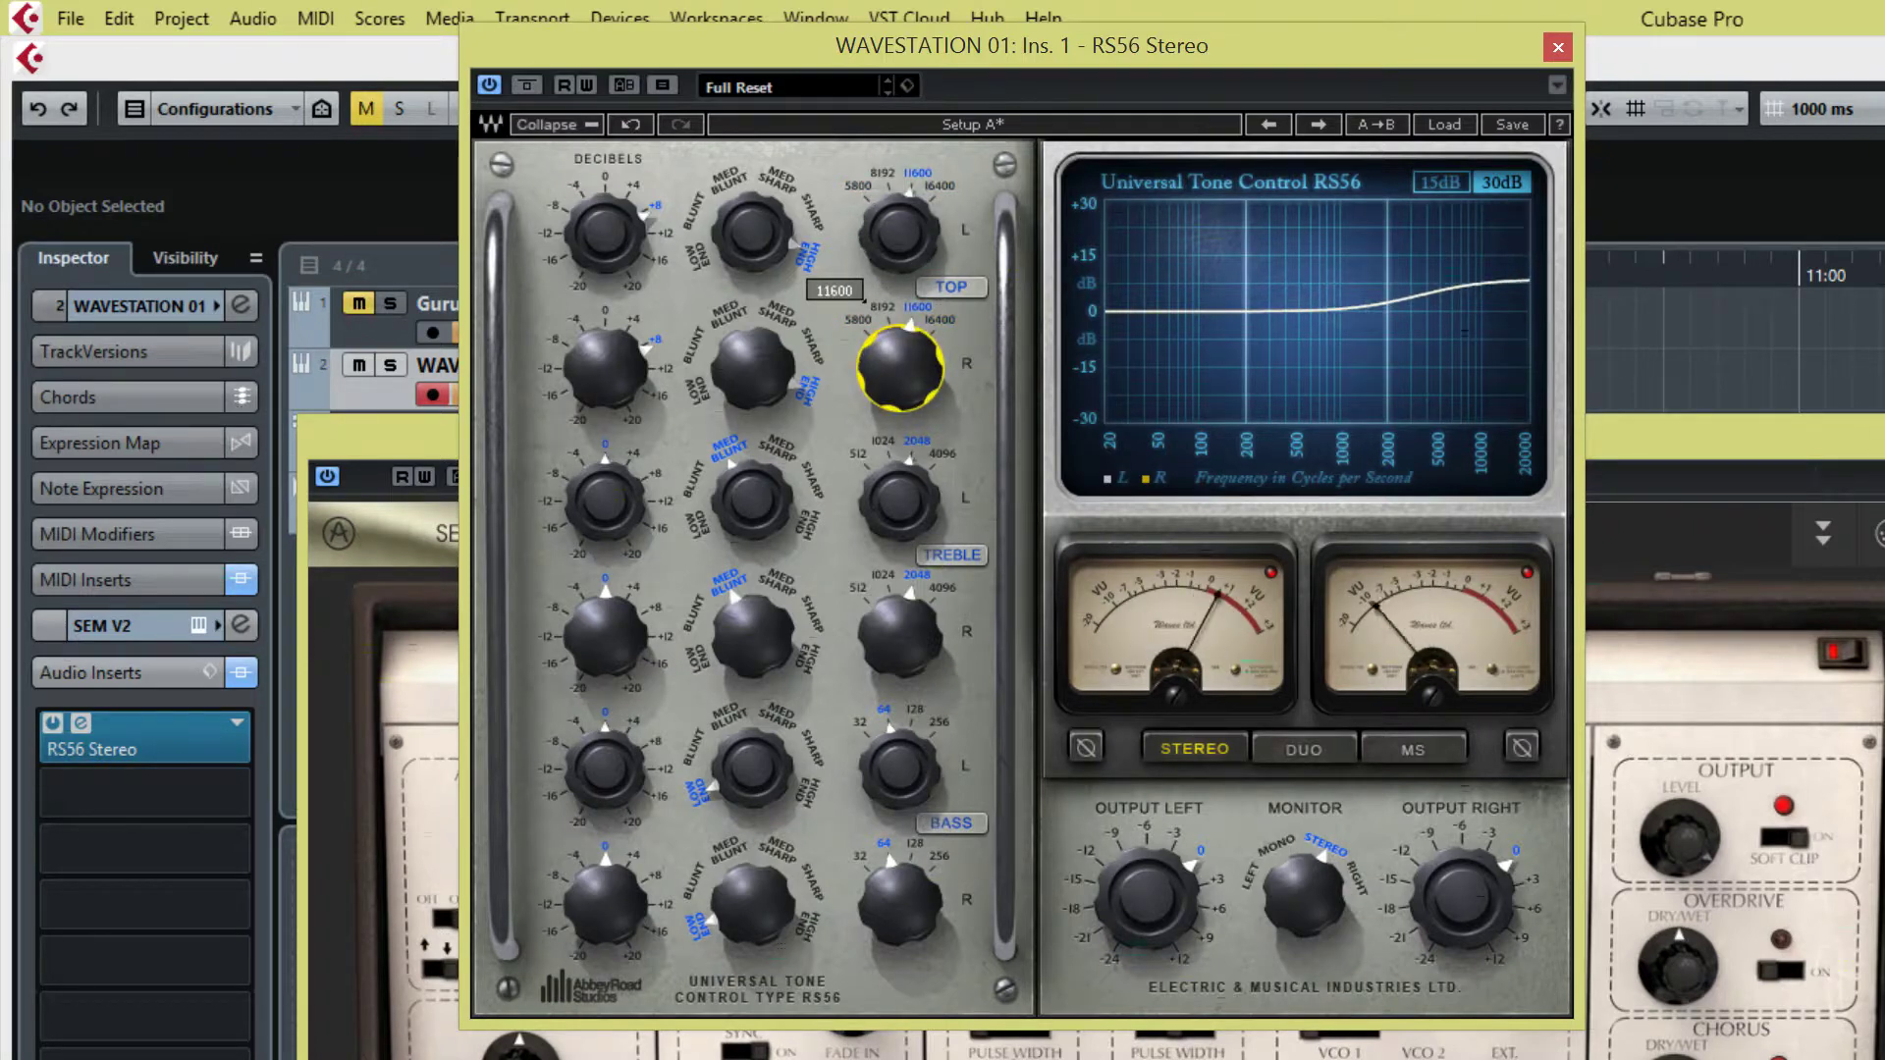
- Cut the Top band to -20 dB and boost the Treble band by 8 dB with the Med Sharp shape at 512
{"action": "left_click_drag", "start_coordinate": [605, 368], "coordinate": [605, 480]}
{"action": "left_click_drag", "start_coordinate": [753, 501], "coordinate": [900, 516]}
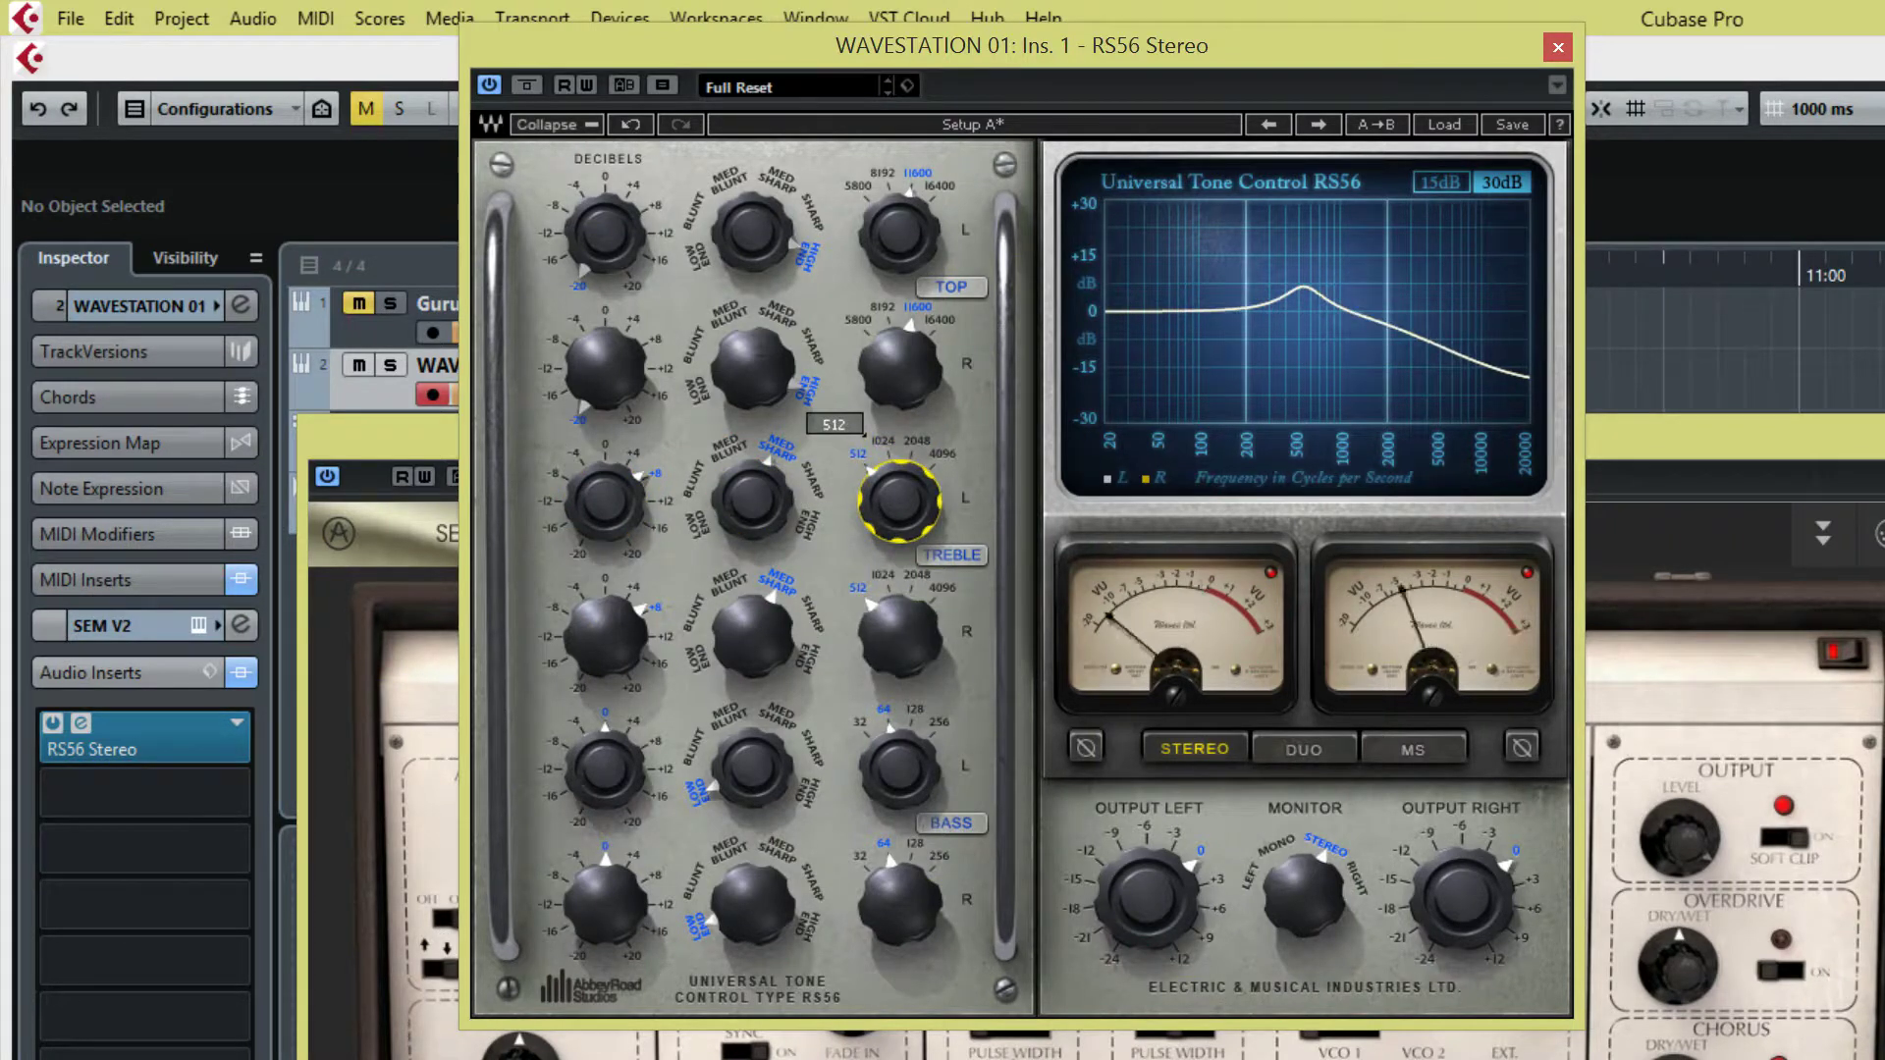